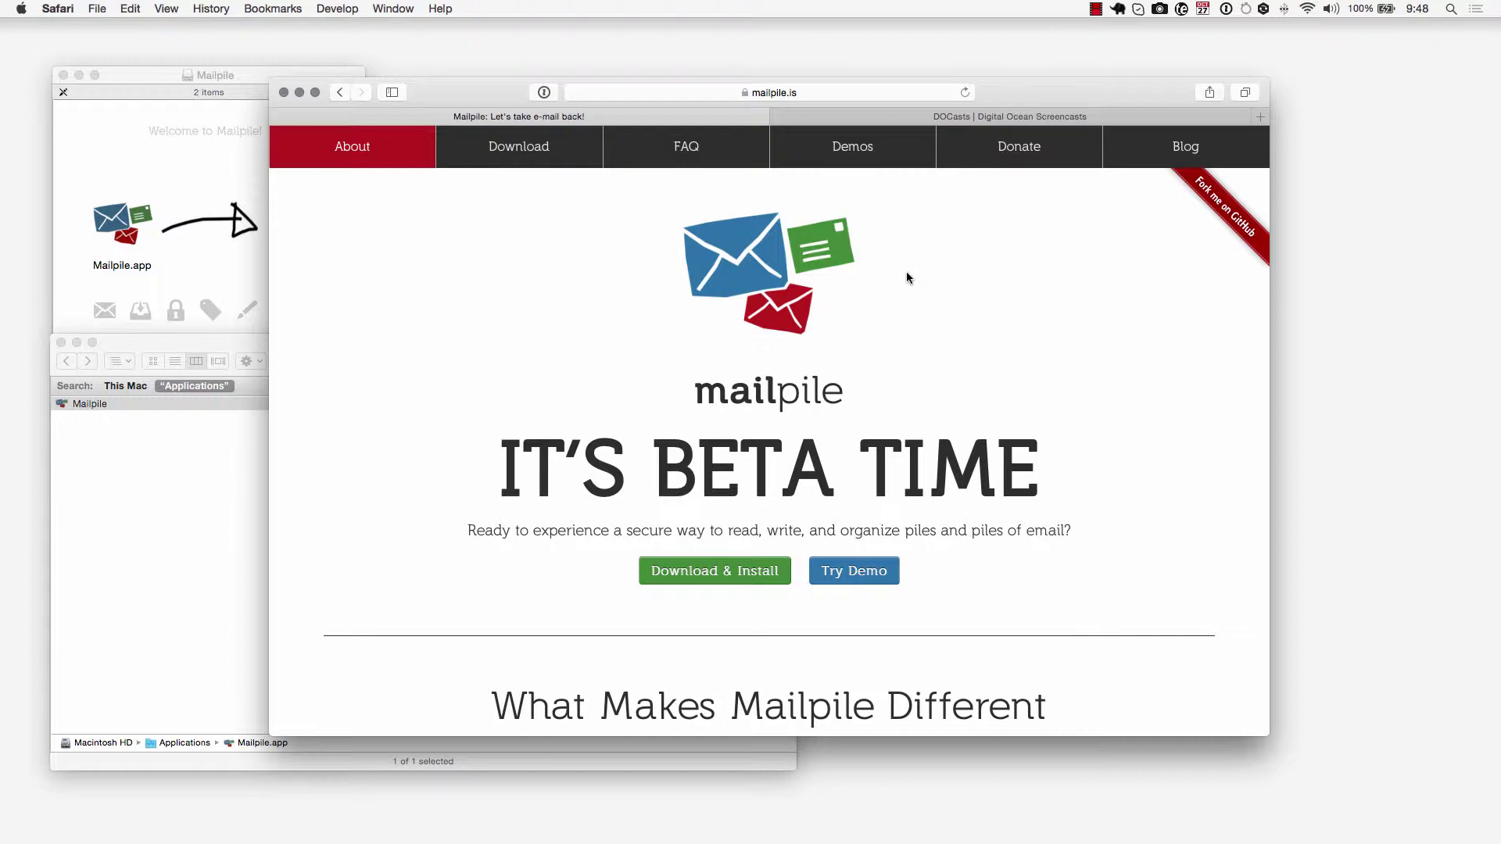
# - Check the Mailpile disk image and Applications search windows, then return to the Mailpile website
pyautogui.click(234, 75)
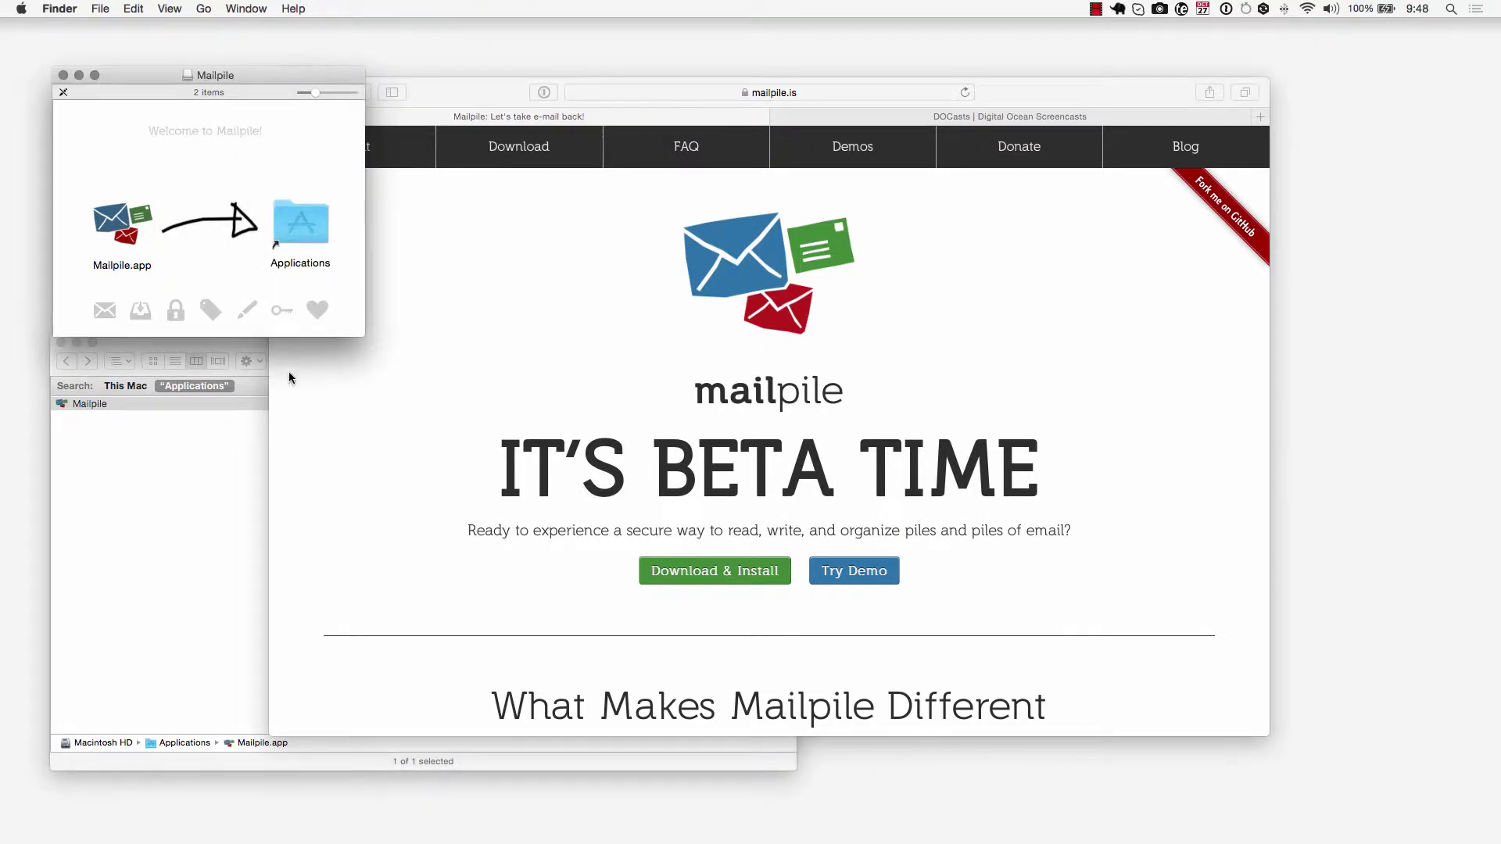
pyautogui.click(216, 490)
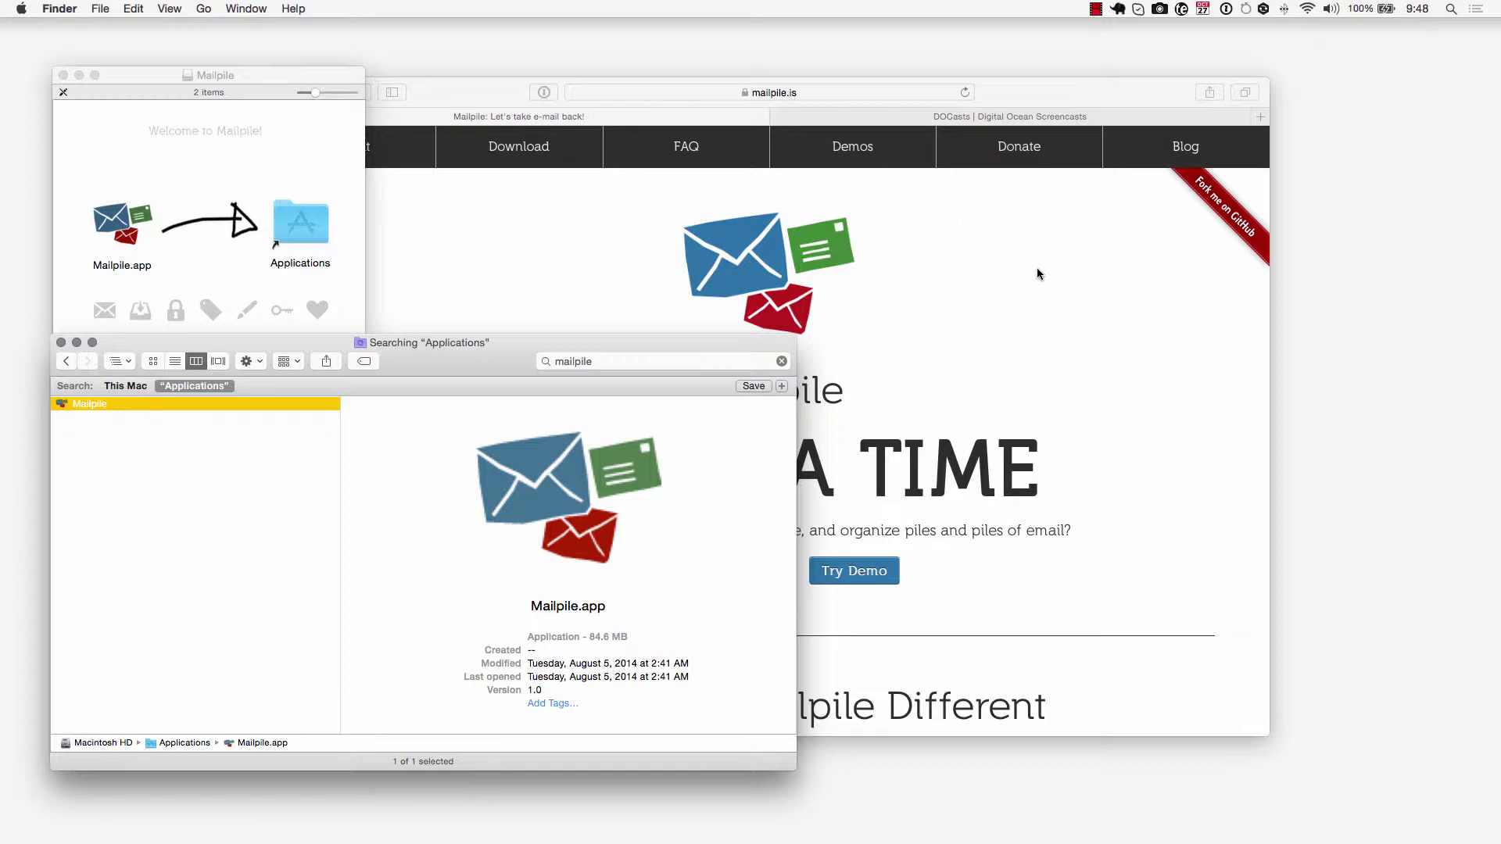
pyautogui.click(1083, 319)
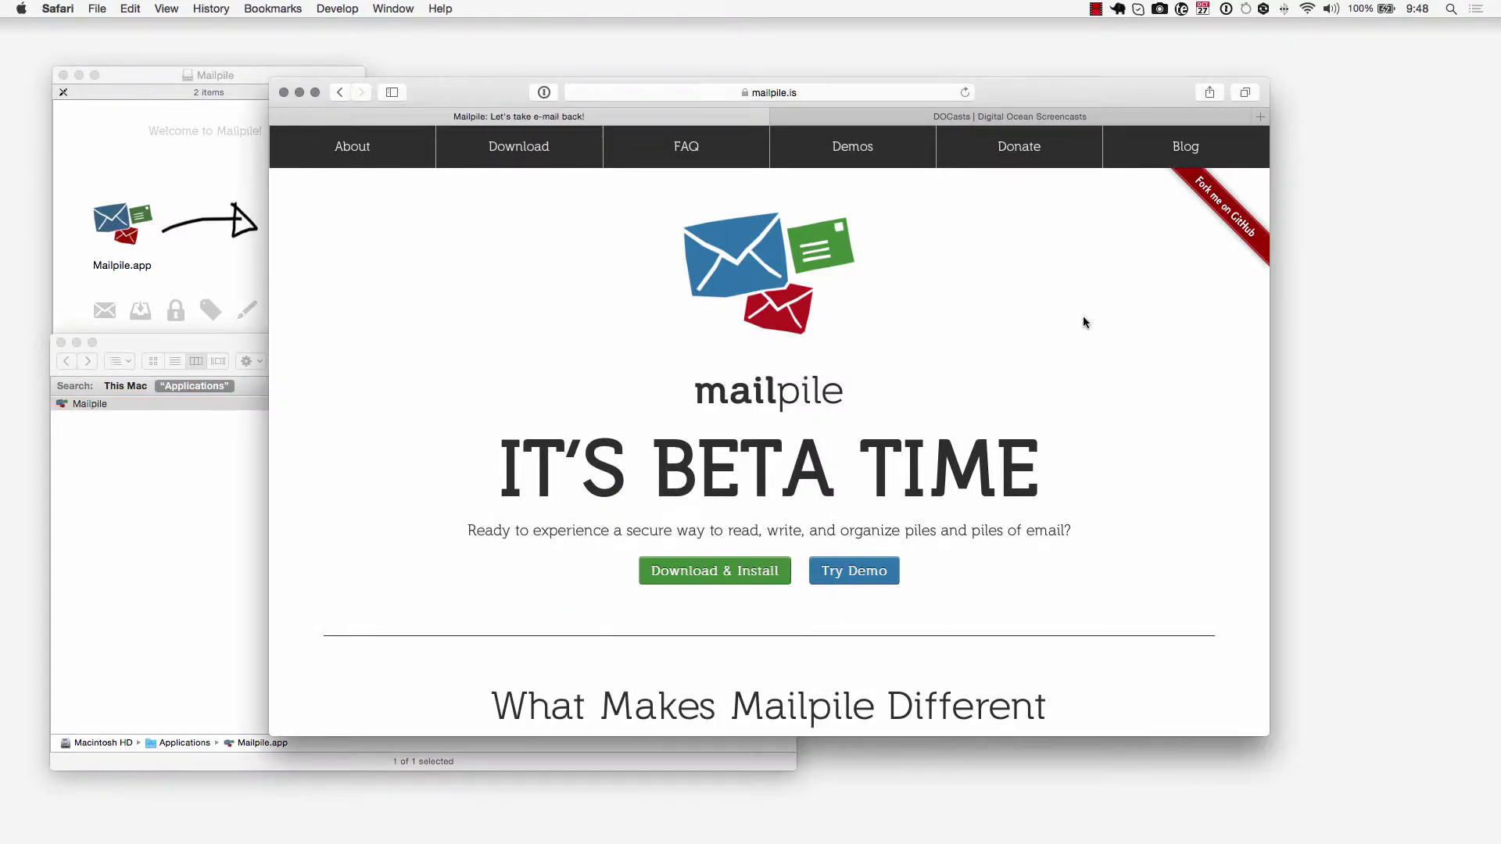
# - Open mailpile.is's Download & Install page and look over the Mac OS, Windows and Linux downloads
pyautogui.click(519, 147)
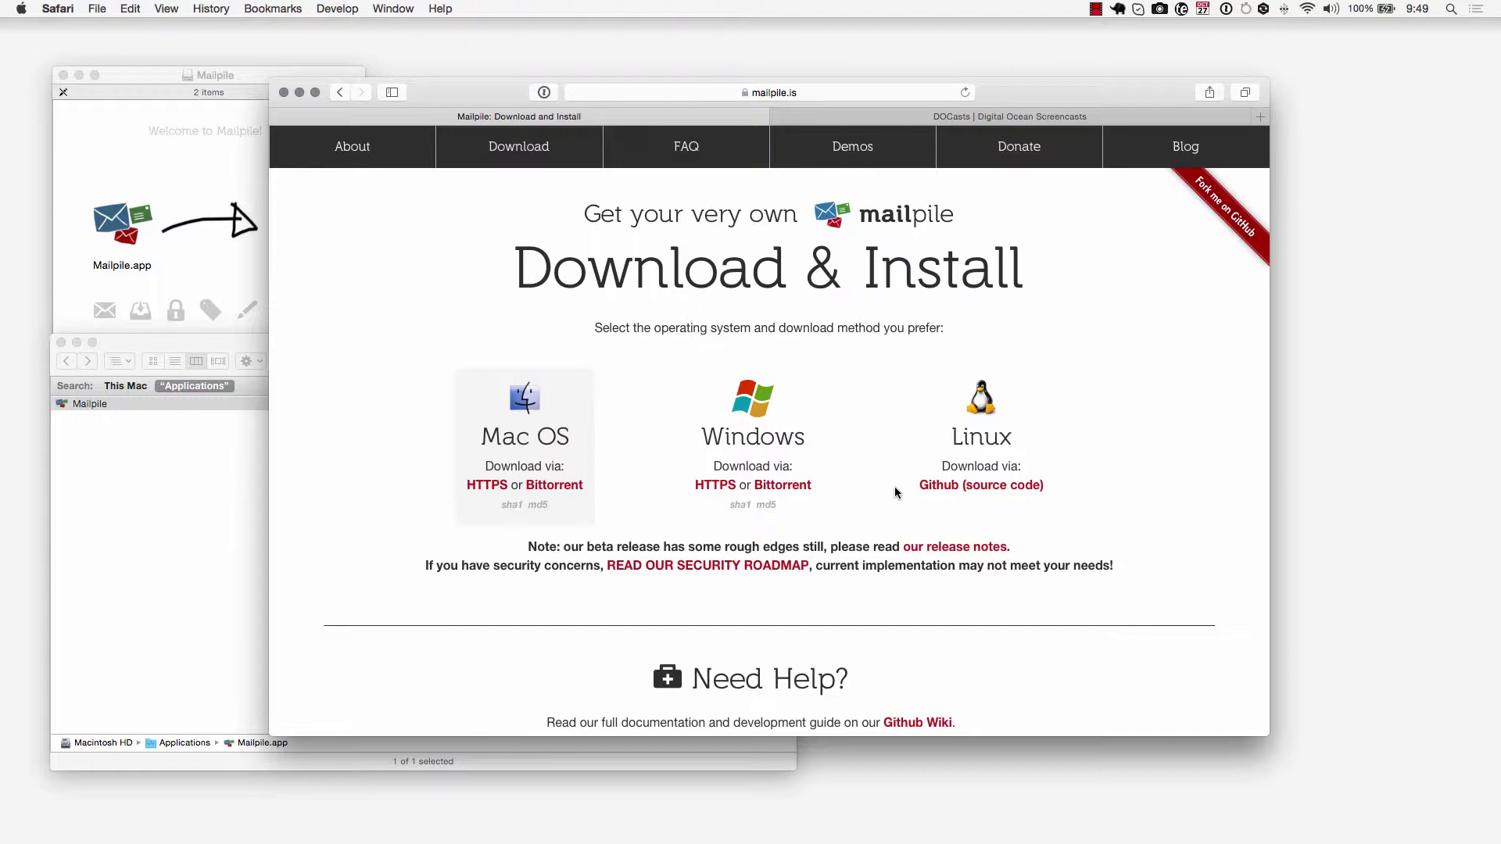
pyautogui.scroll(-5, 896, 493)
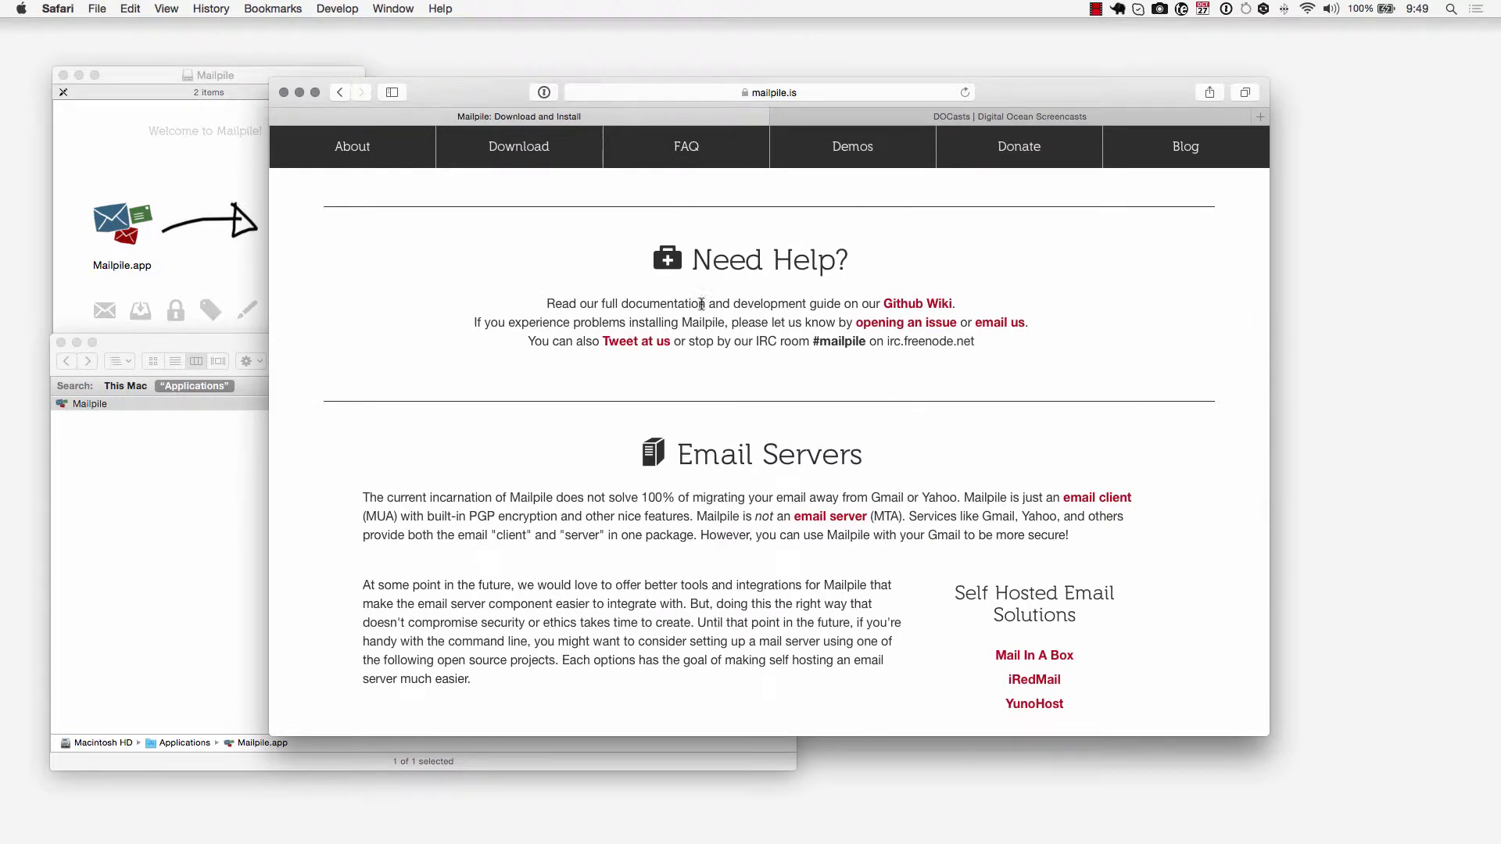
pyautogui.scroll(1, 1018, 422)
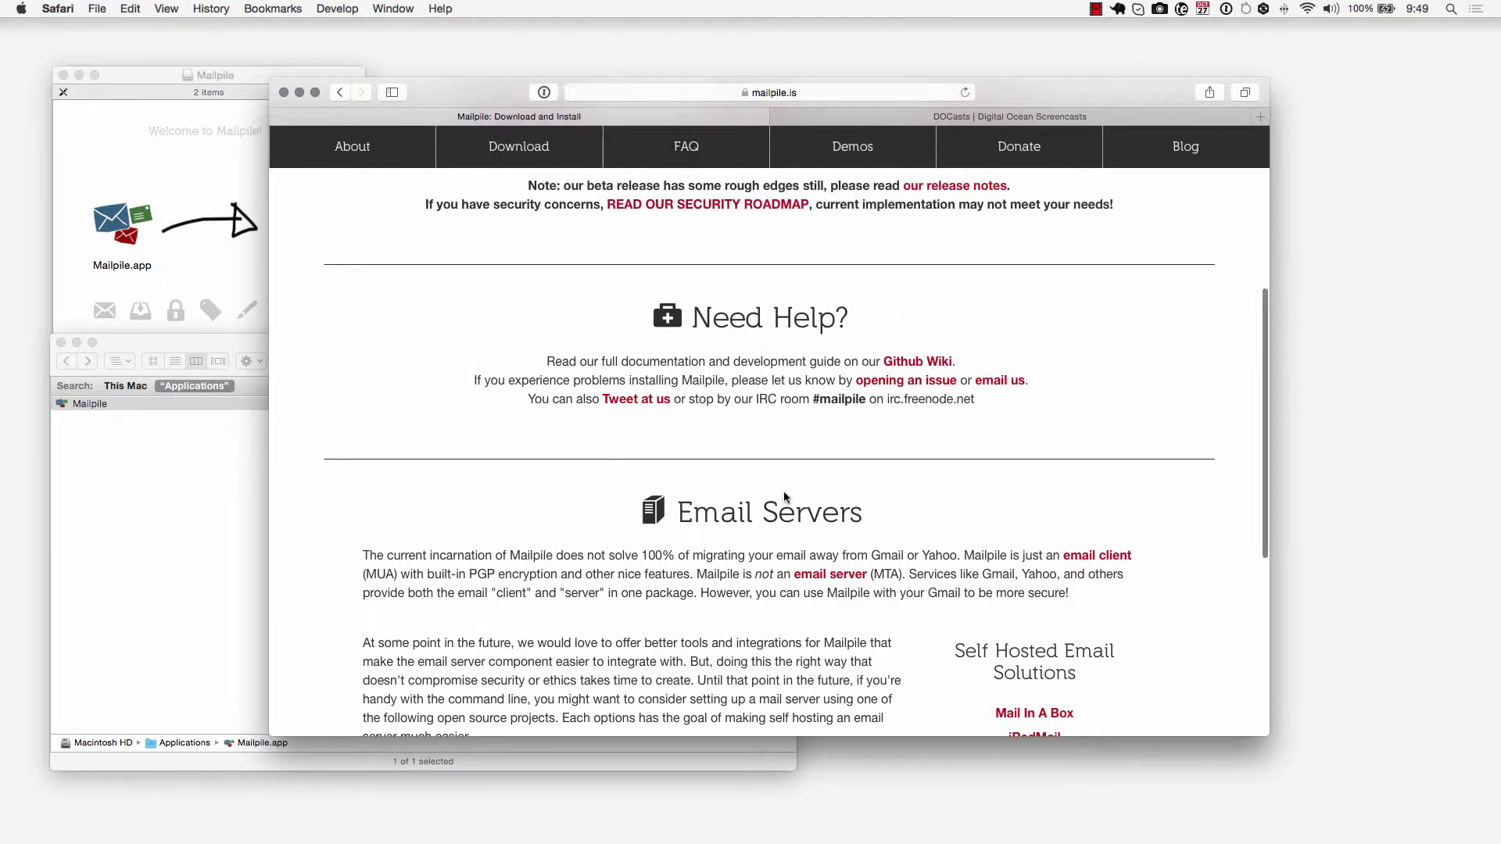
pyautogui.scroll(-5, 886, 557)
pyautogui.scroll(15, 886, 547)
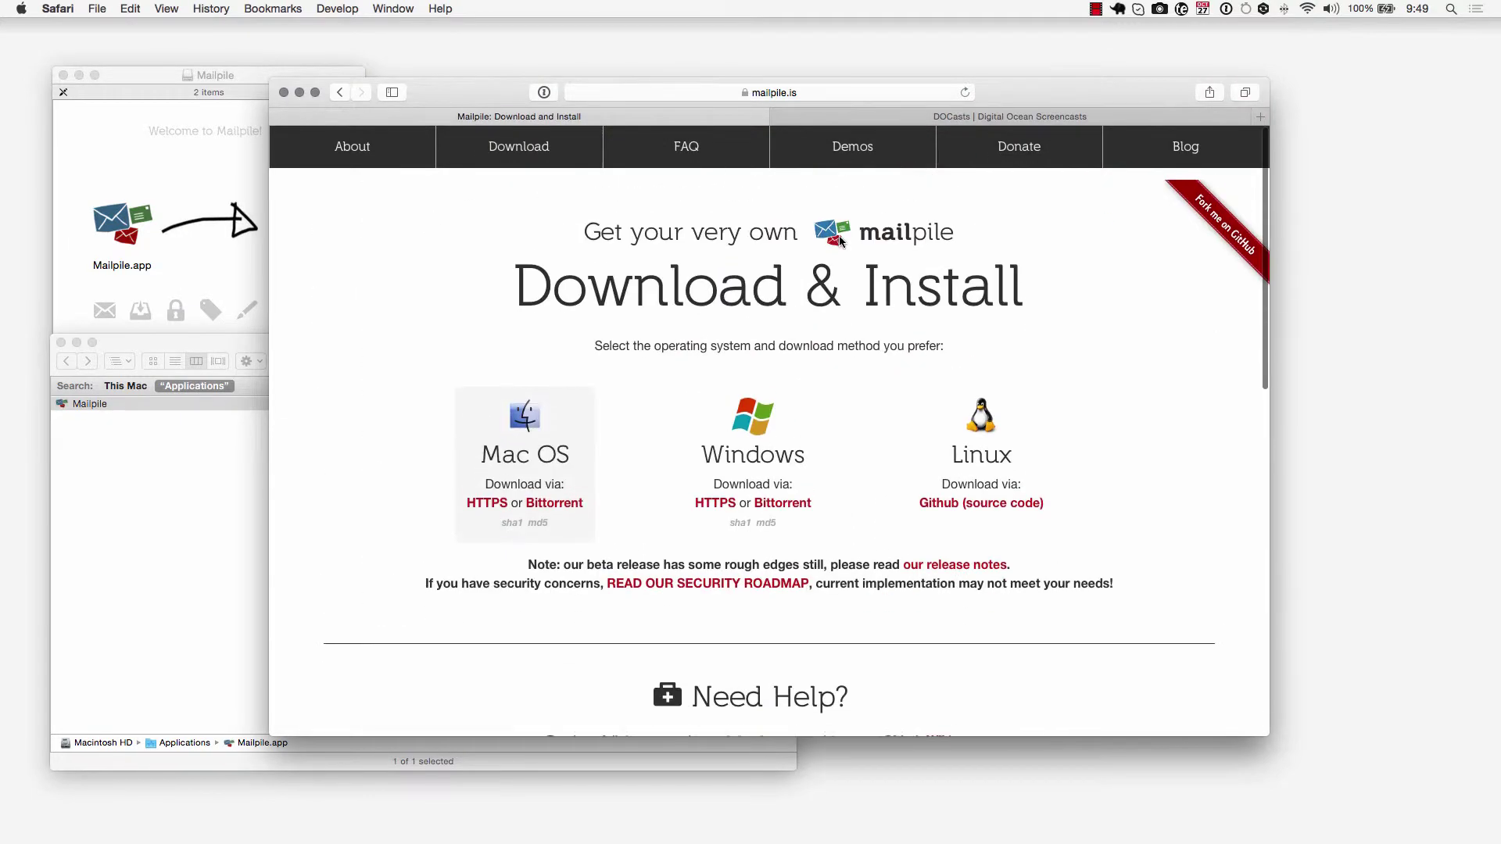
pyautogui.click(686, 156)
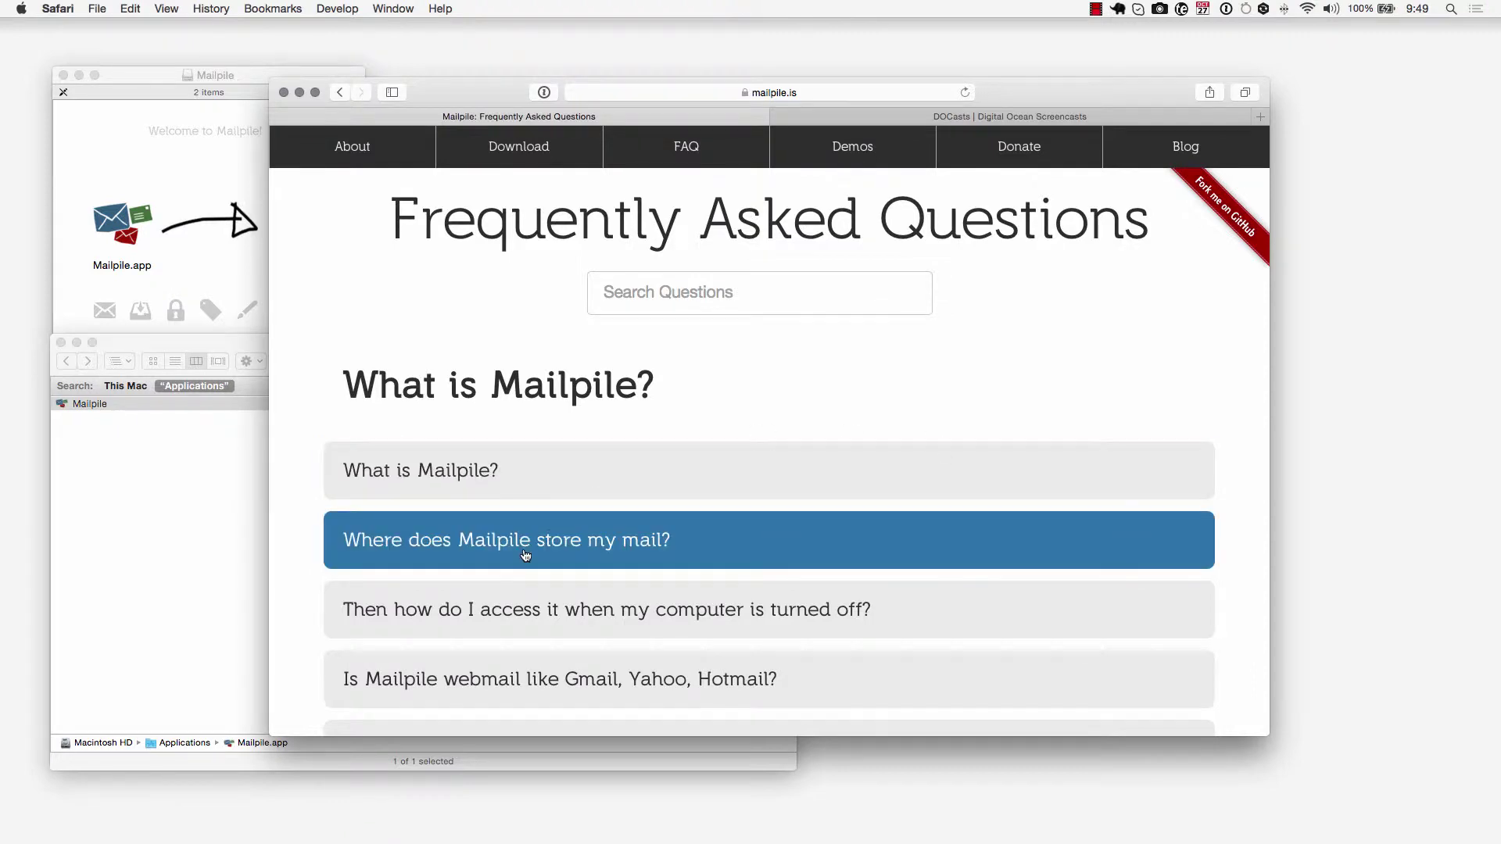
pyautogui.click(510, 158)
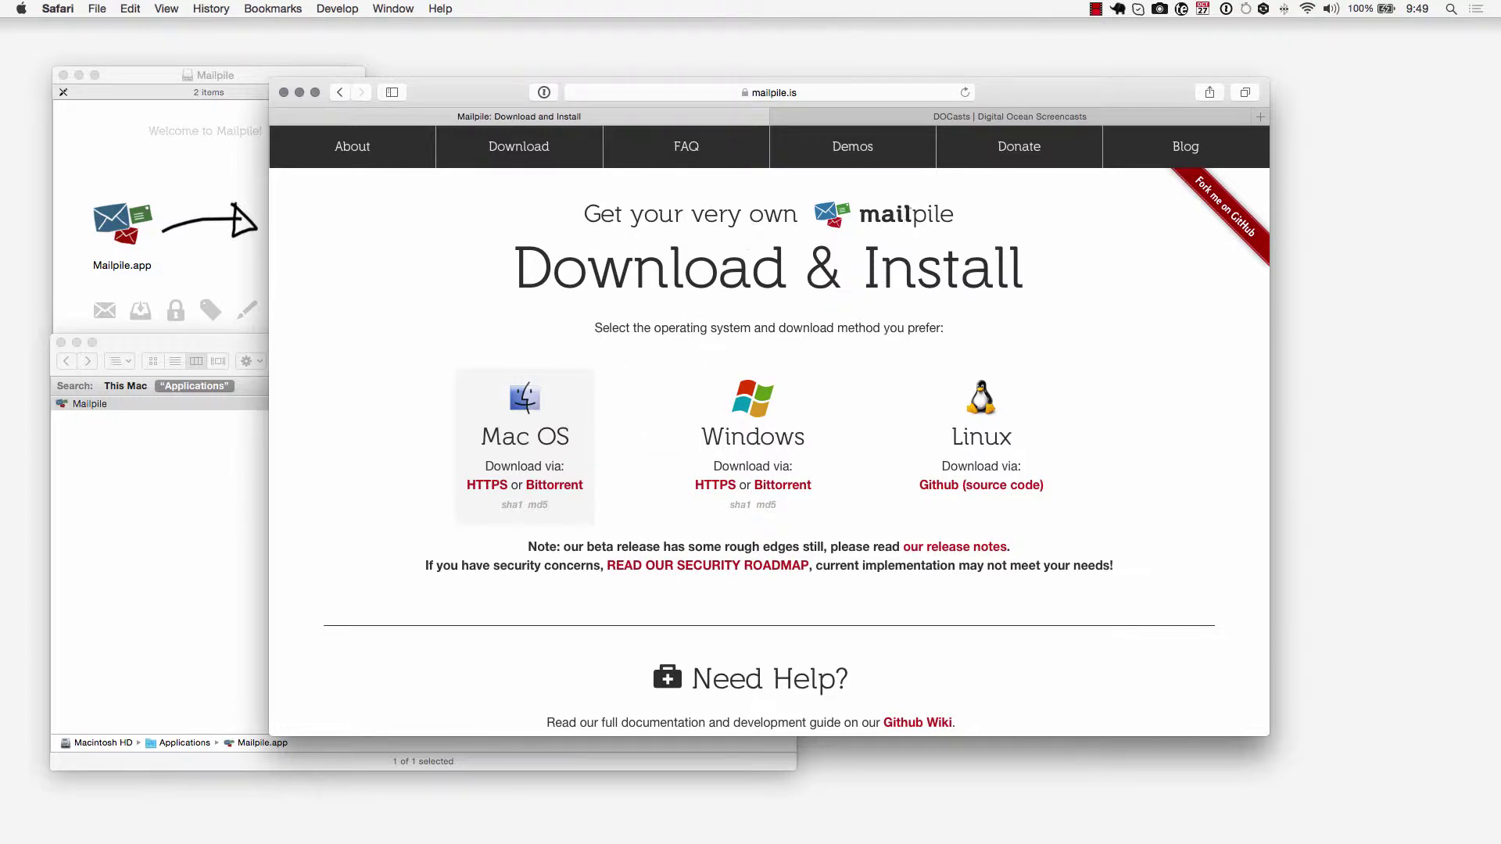
pyautogui.click(915, 119)
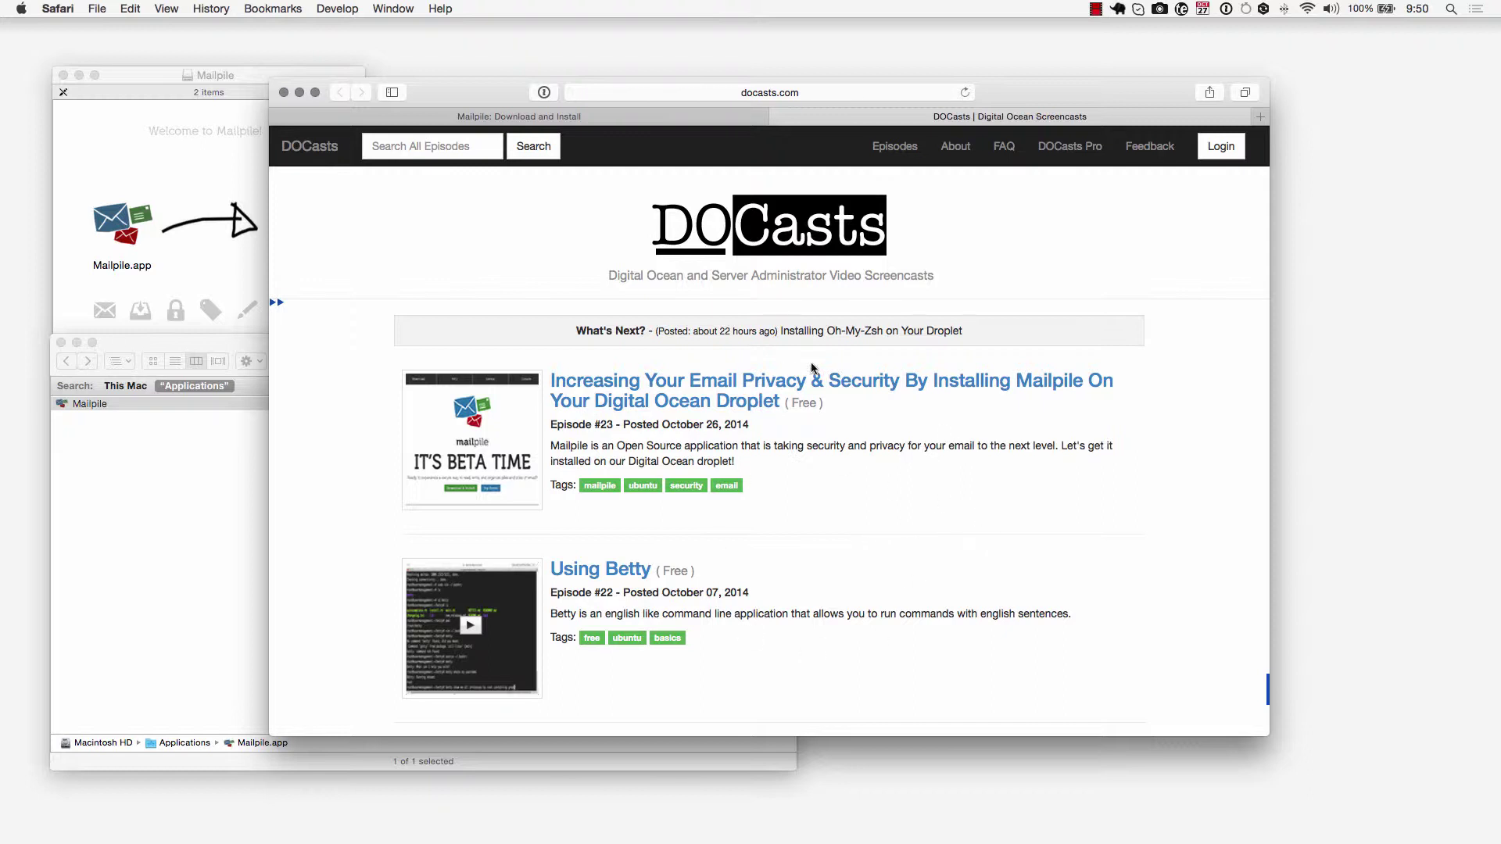
pyautogui.click(691, 123)
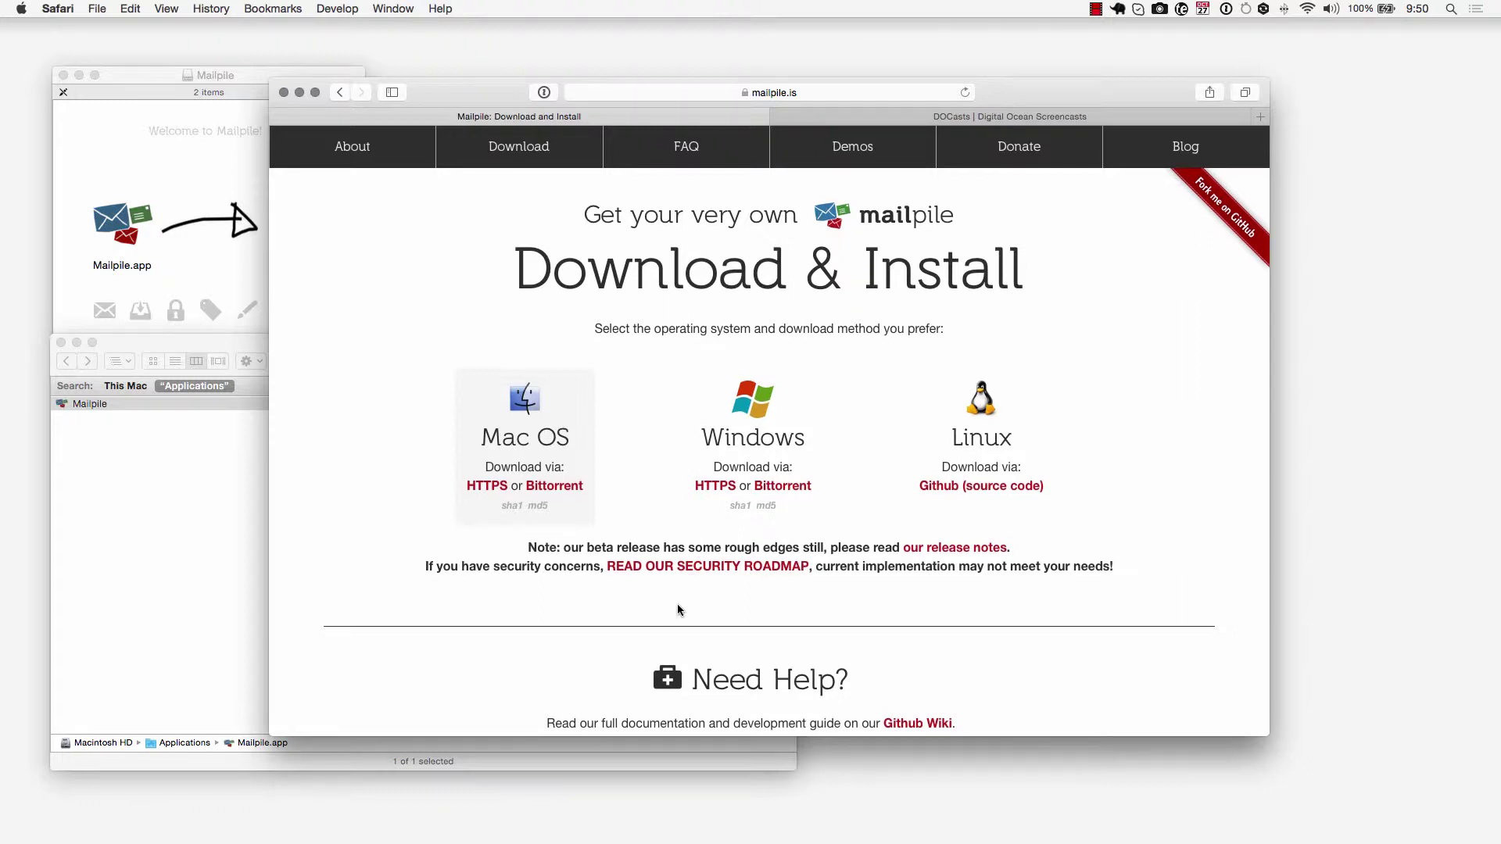
pyautogui.scroll(2, 677, 604)
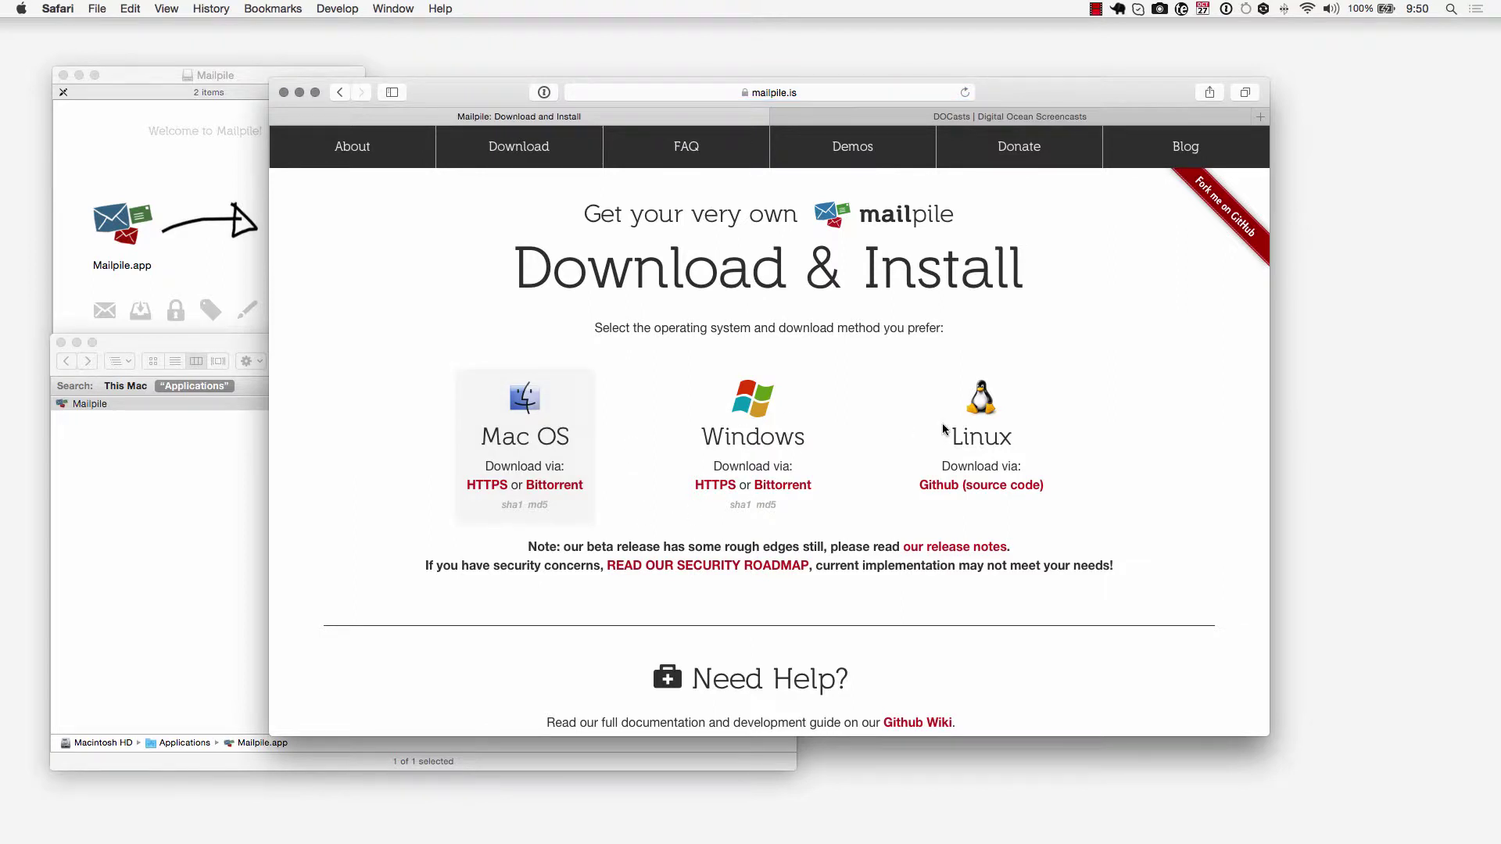
pyautogui.scroll(-1, 931, 471)
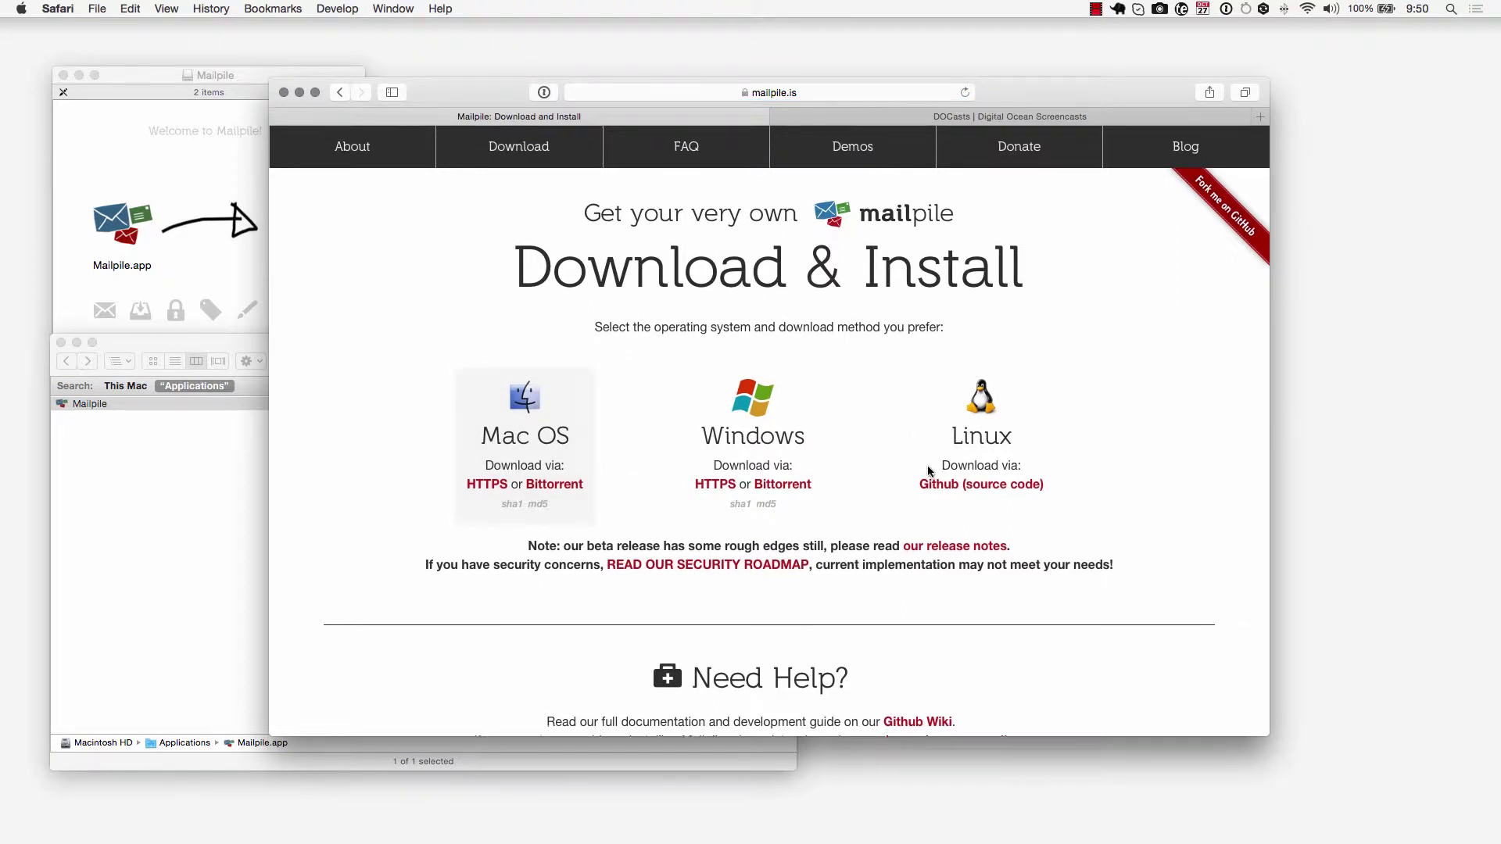
# - Go to the Mailpile home page, glance at the DOCasts episode list, and come back
pyautogui.click(383, 146)
pyautogui.click(1019, 116)
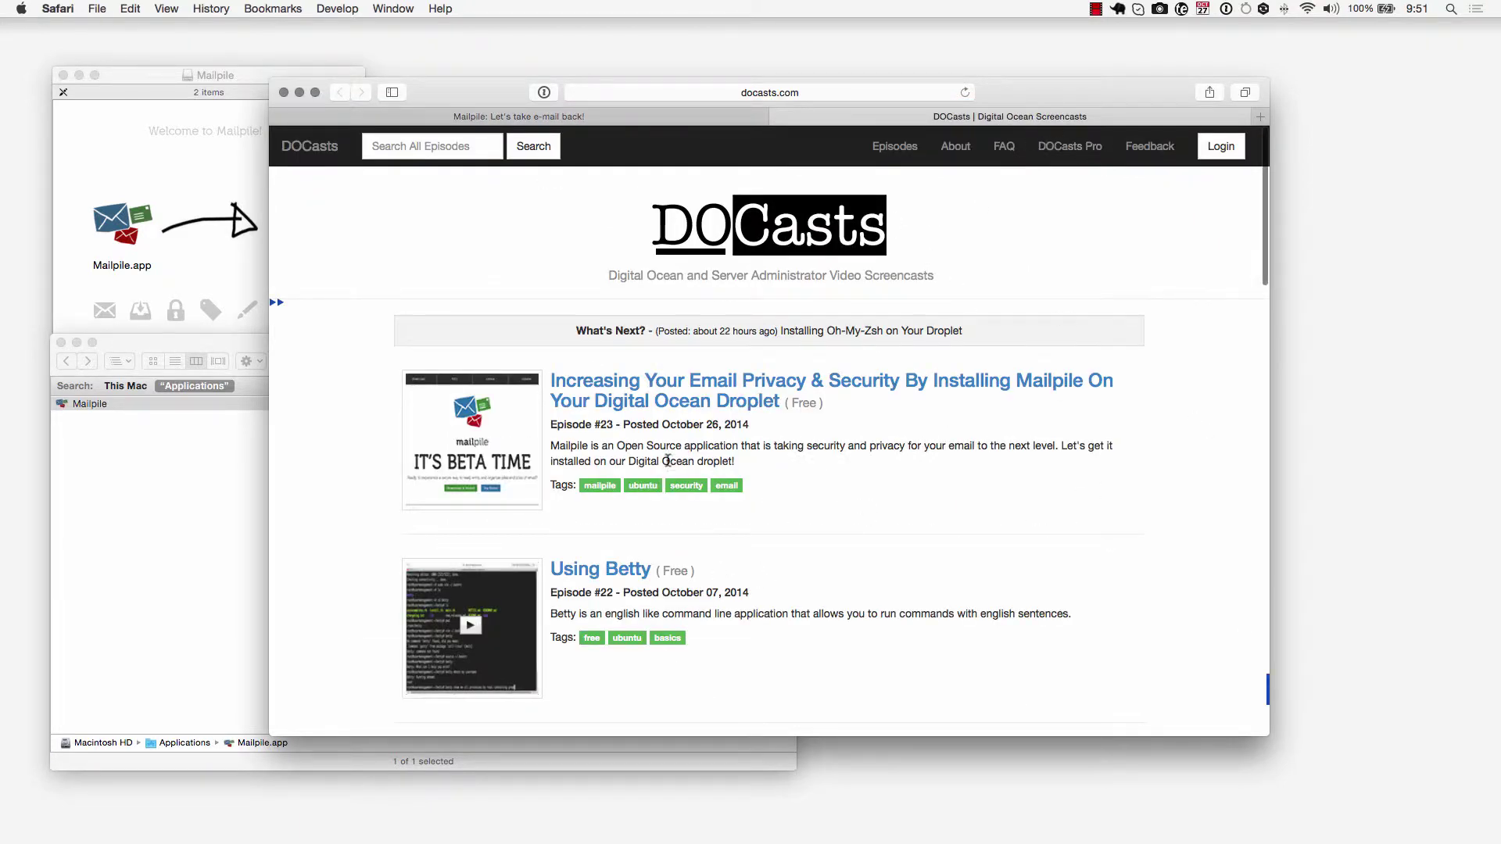
pyautogui.click(648, 121)
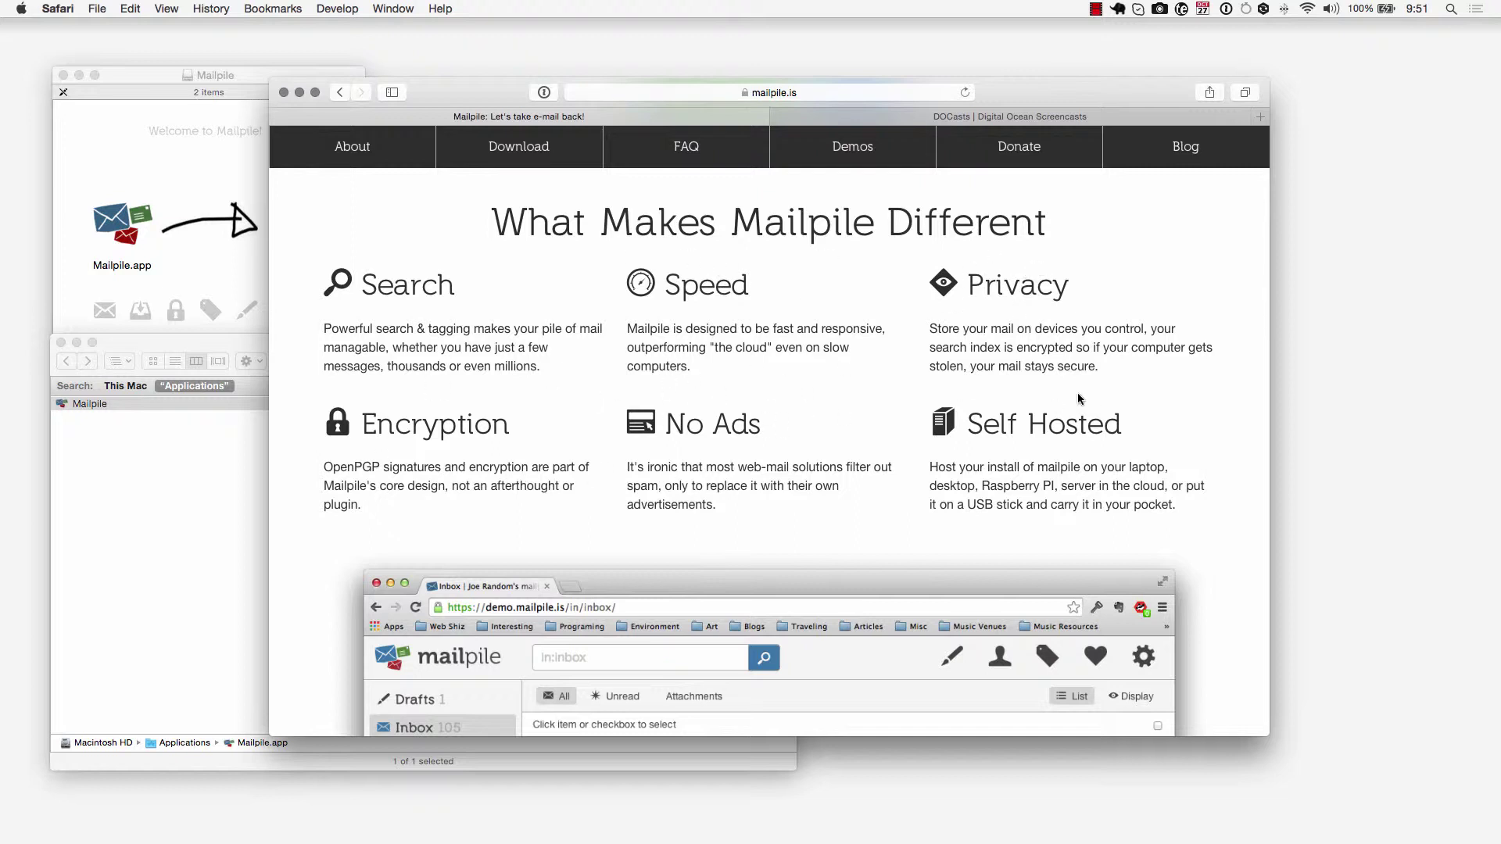
# - Highlight the Self Hosted text (laptop, cloud server, USB stick) and scroll through the demo screenshots
pyautogui.doubleClick(1139, 470)
pyautogui.moveTo(1061, 487); pyautogui.dragTo(1143, 486)
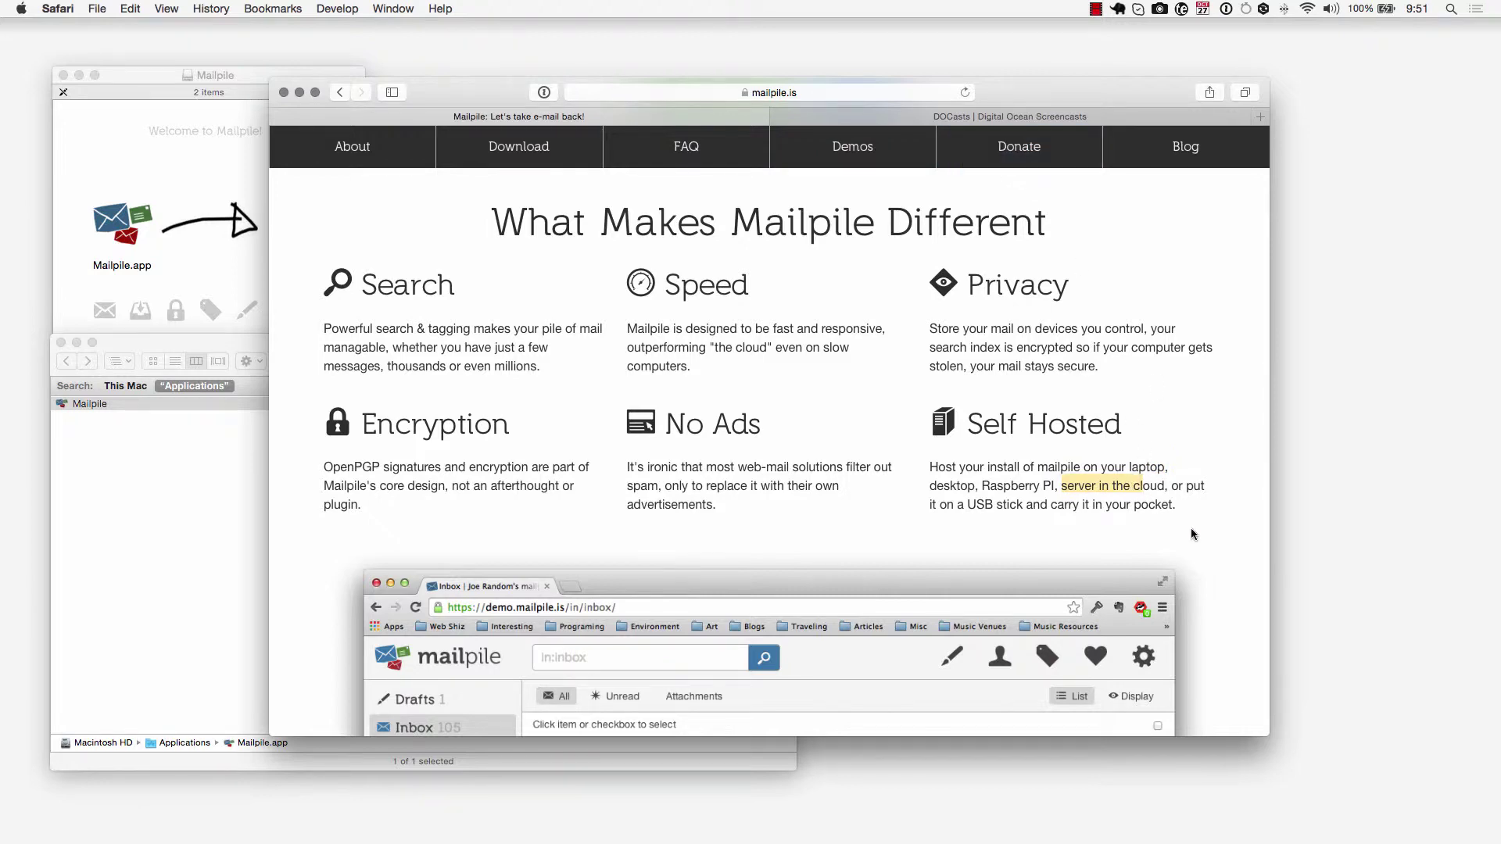
pyautogui.moveTo(969, 504); pyautogui.dragTo(1072, 507)
pyautogui.click(1071, 507)
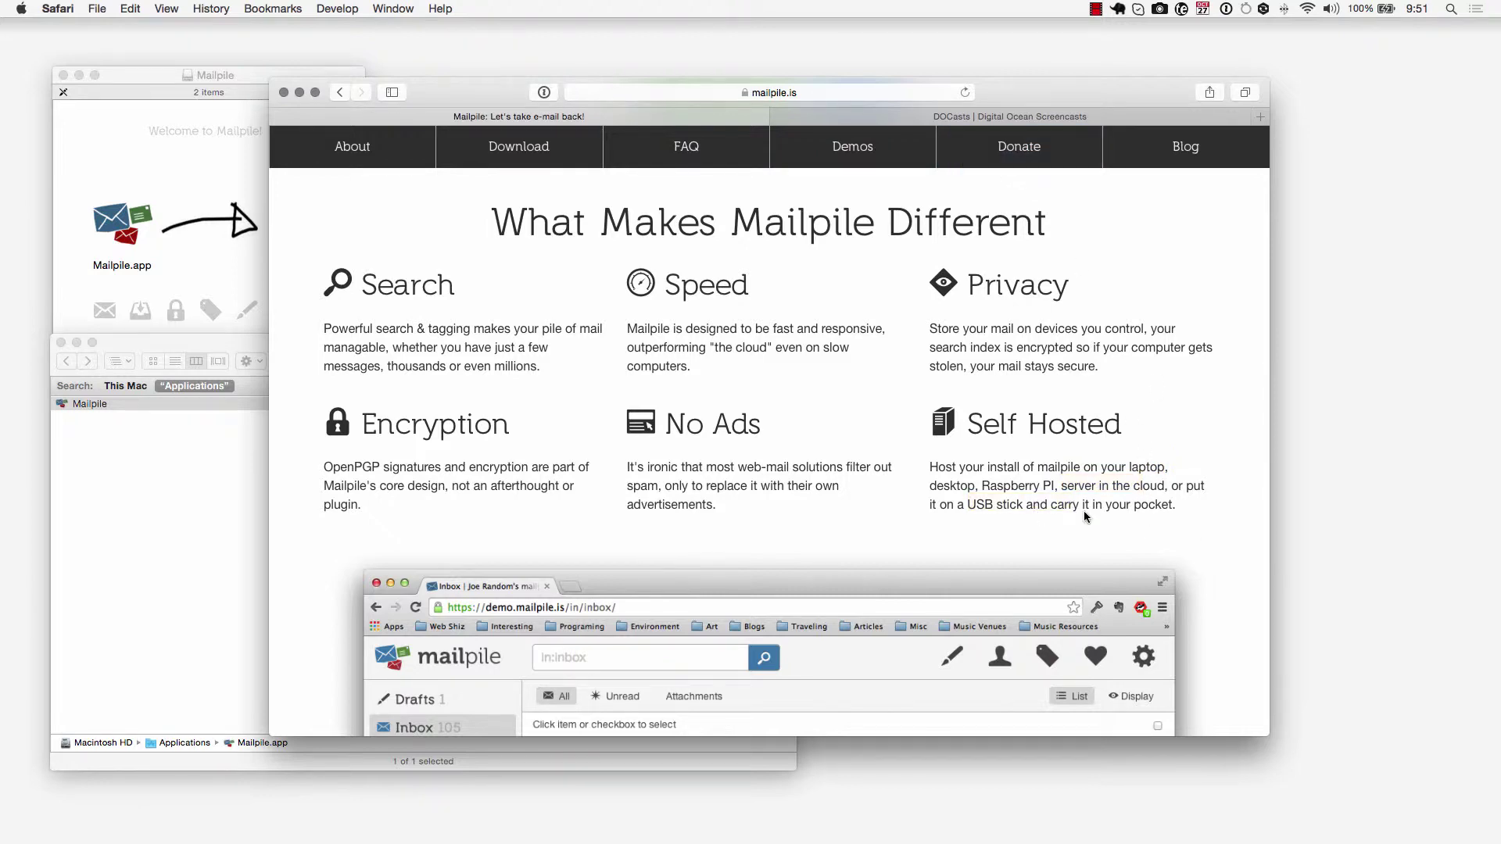
pyautogui.scroll(-10, 1084, 510)
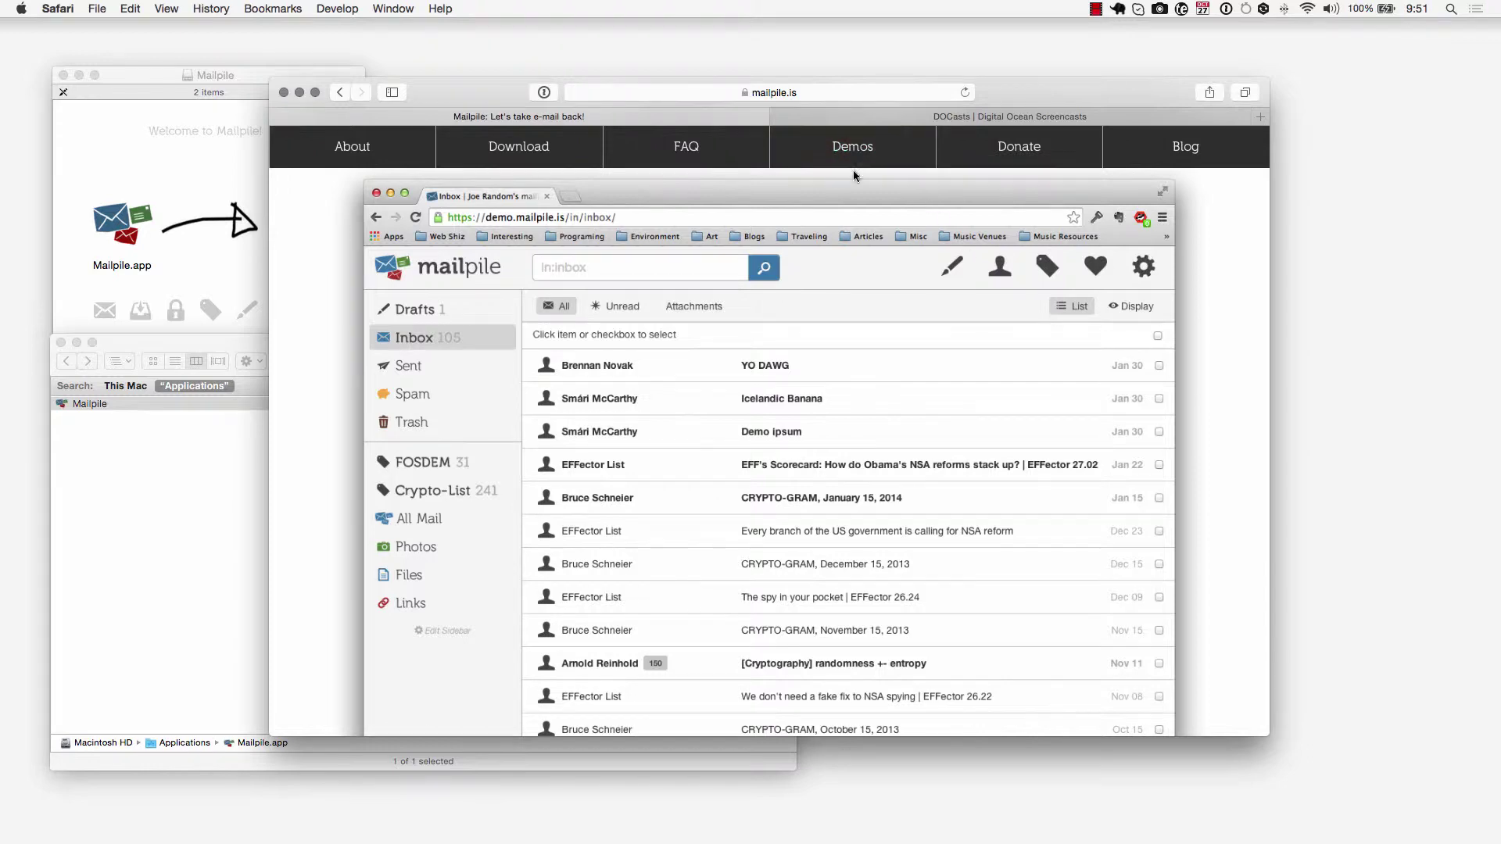
pyautogui.scroll(-10, 1080, 469)
pyautogui.scroll(-5, 1080, 470)
pyautogui.scroll(3, 1080, 469)
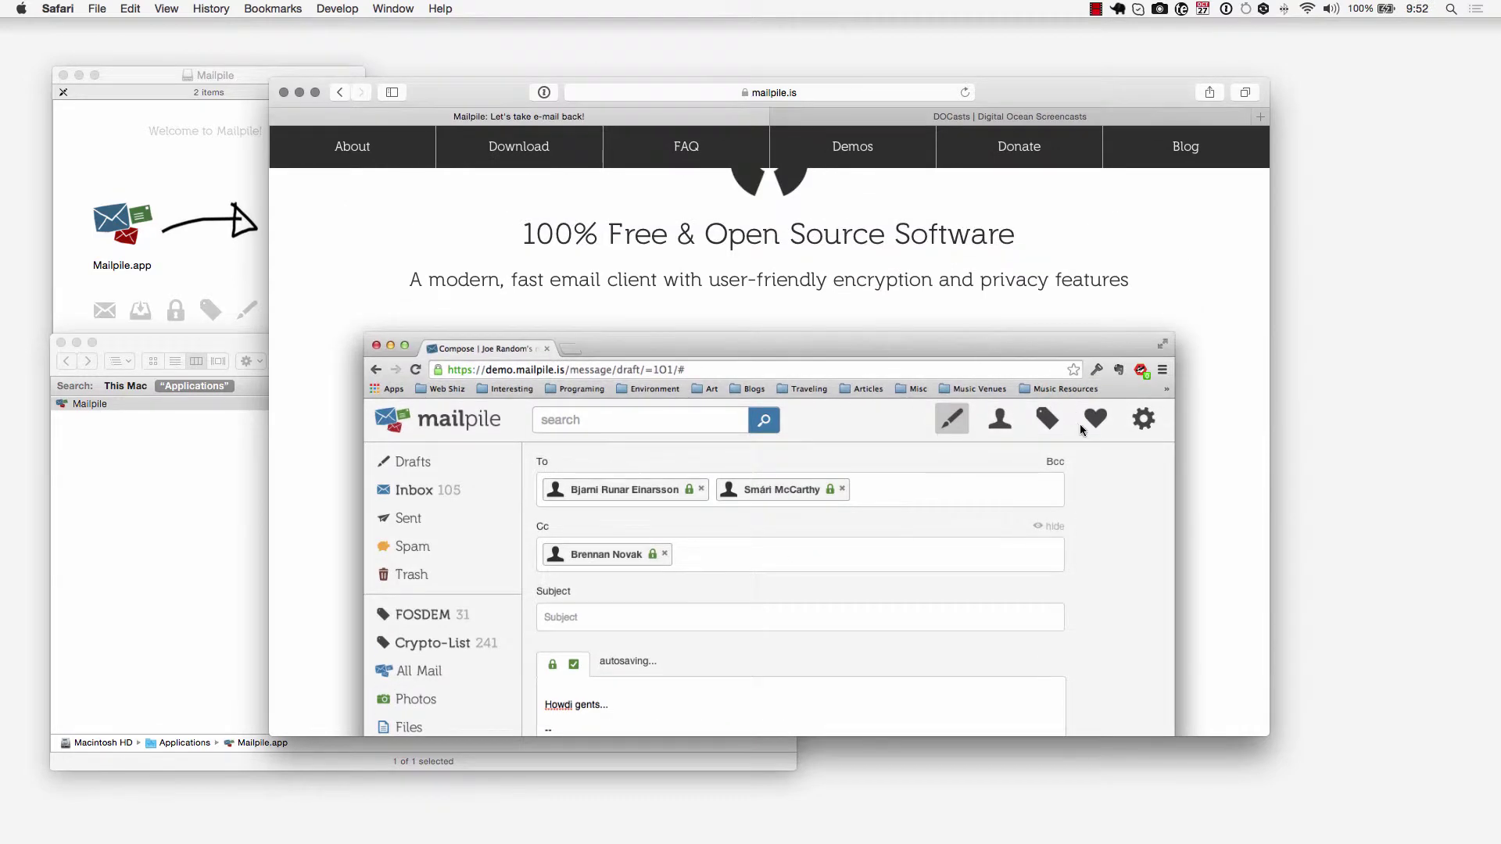
pyautogui.scroll(10, 1081, 438)
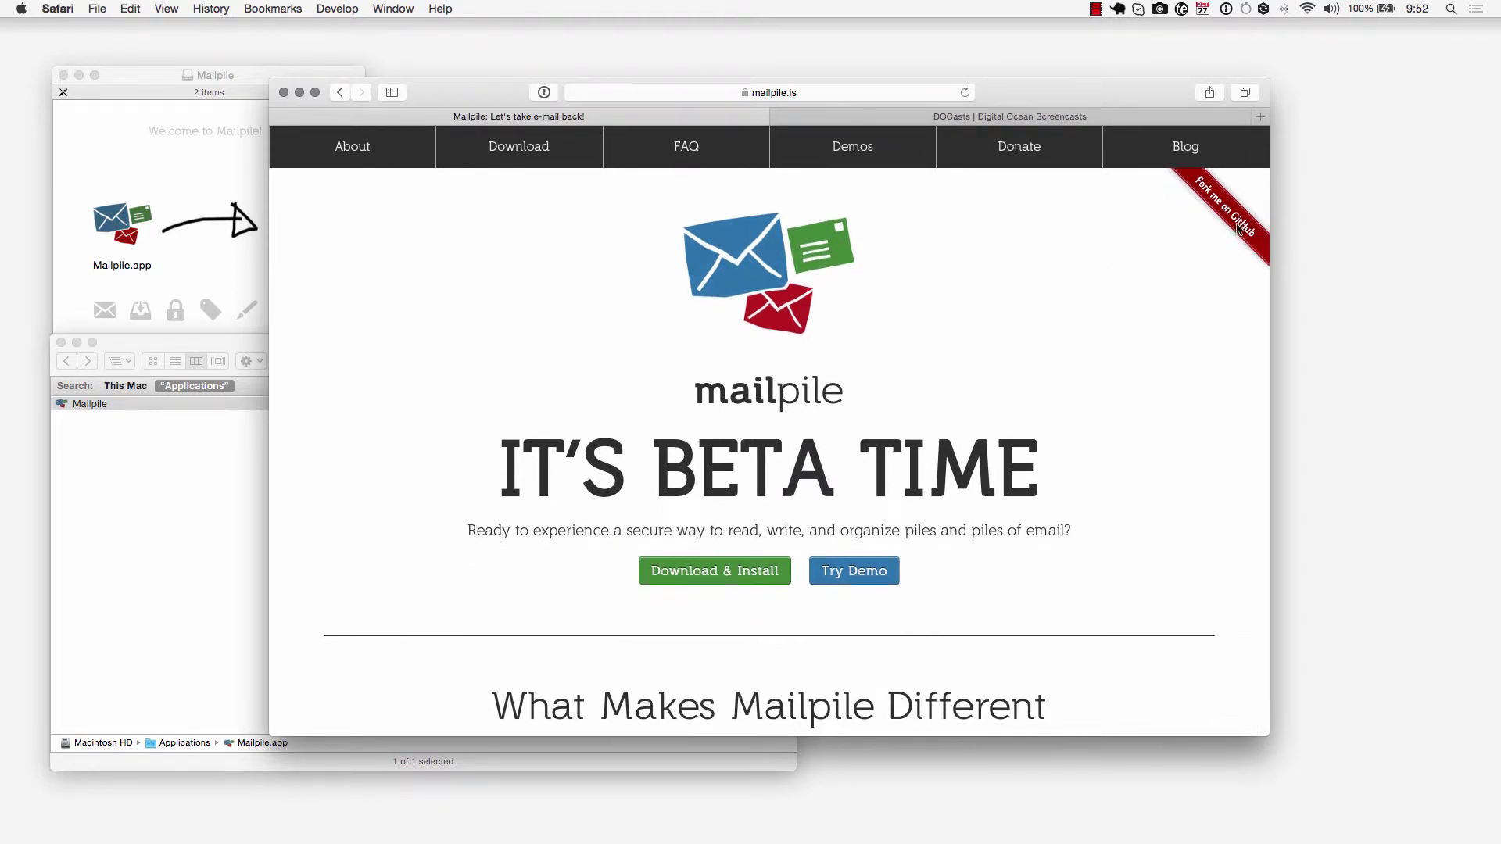
# - Move the disk image window aside and open Mailpile.app from the Applications search results
pyautogui.moveTo(179, 72); pyautogui.dragTo(735, 179)
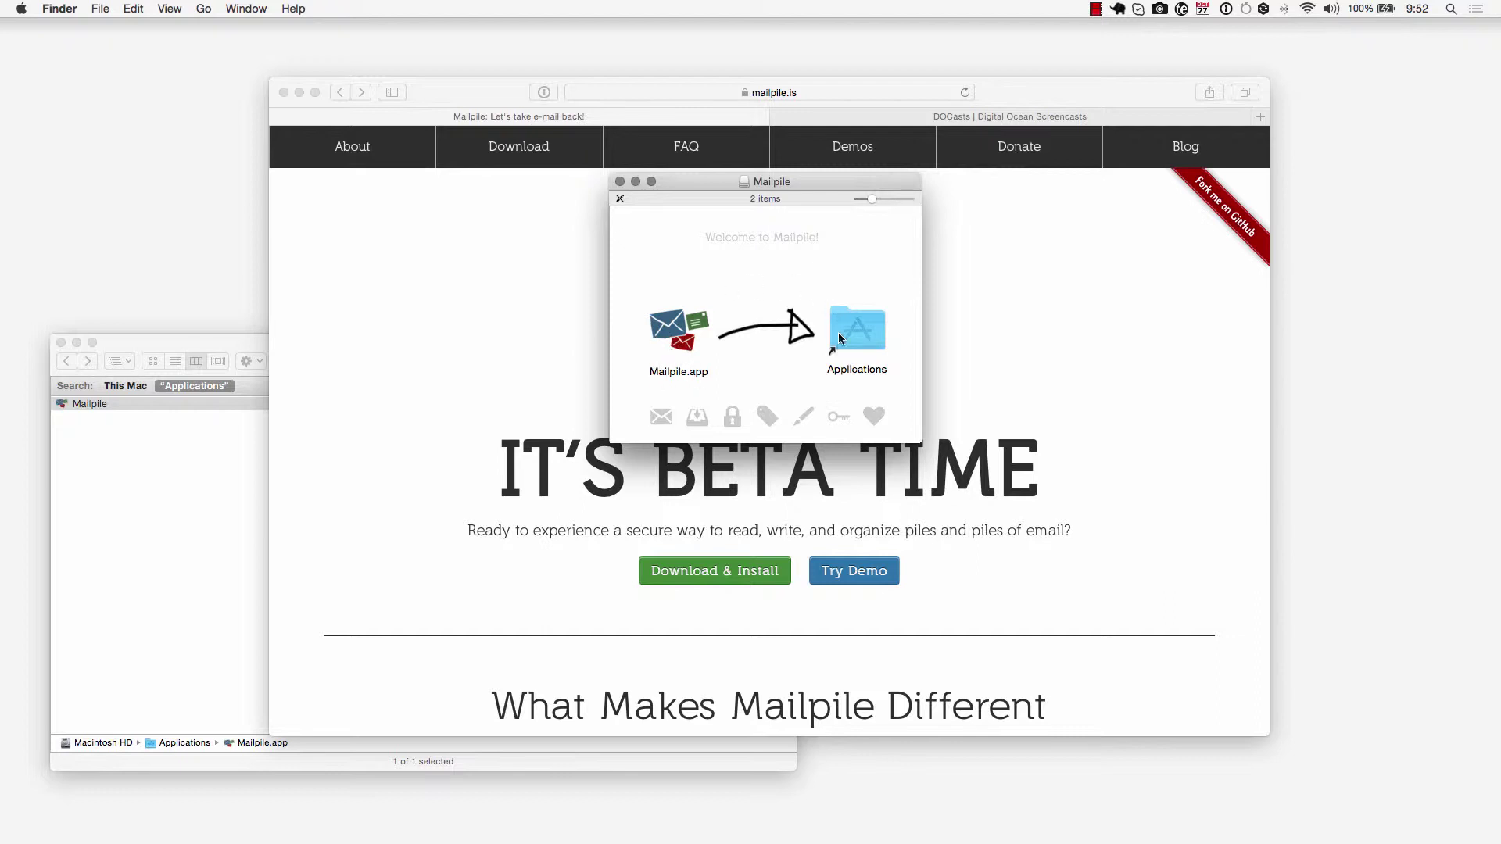
pyautogui.moveTo(842, 180); pyautogui.dragTo(313, 66)
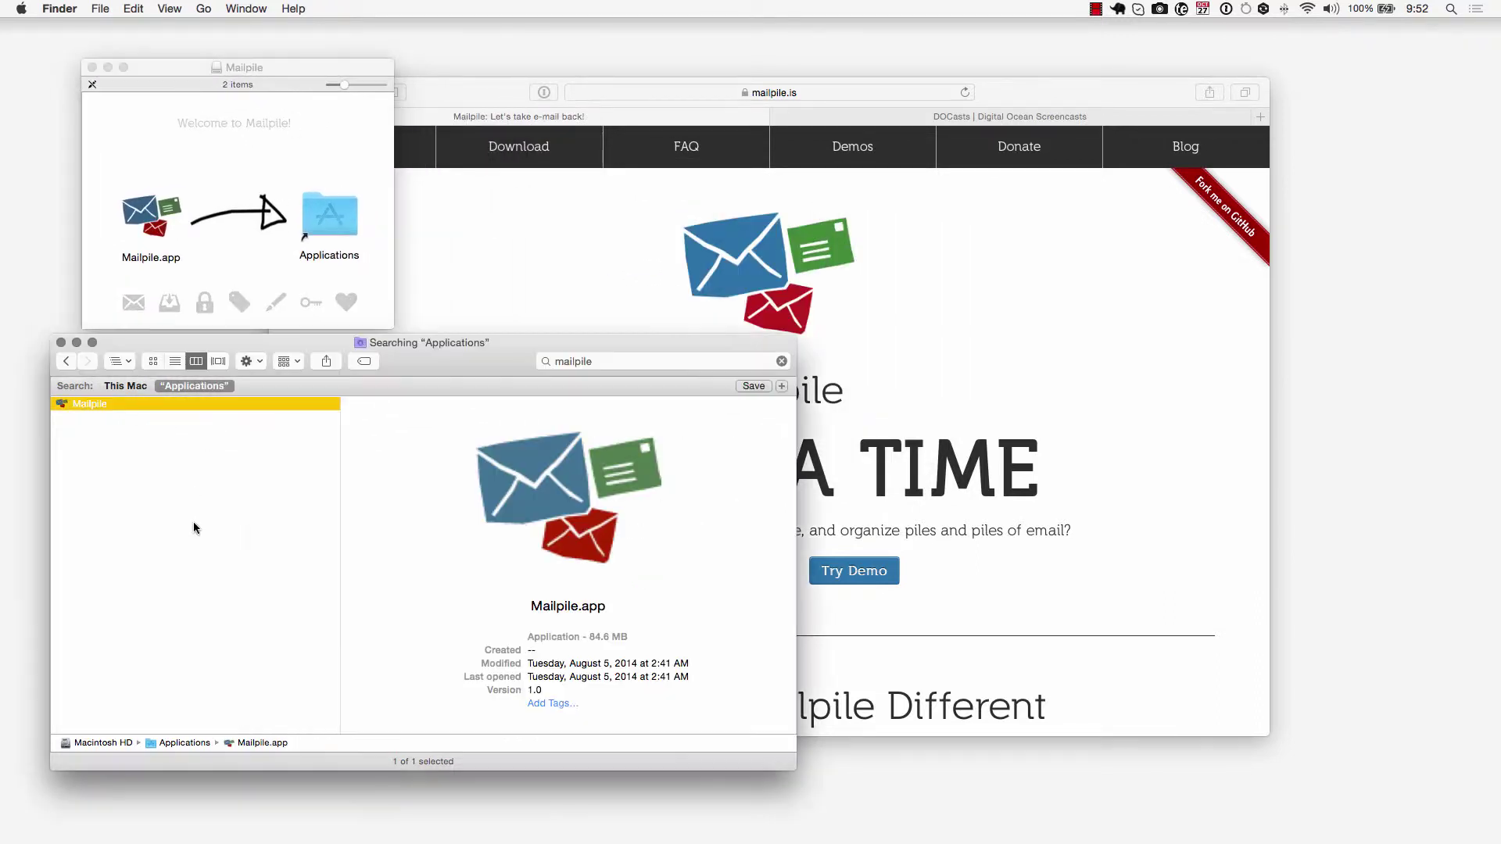
pyautogui.click(195, 523)
pyautogui.rightClick(100, 406)
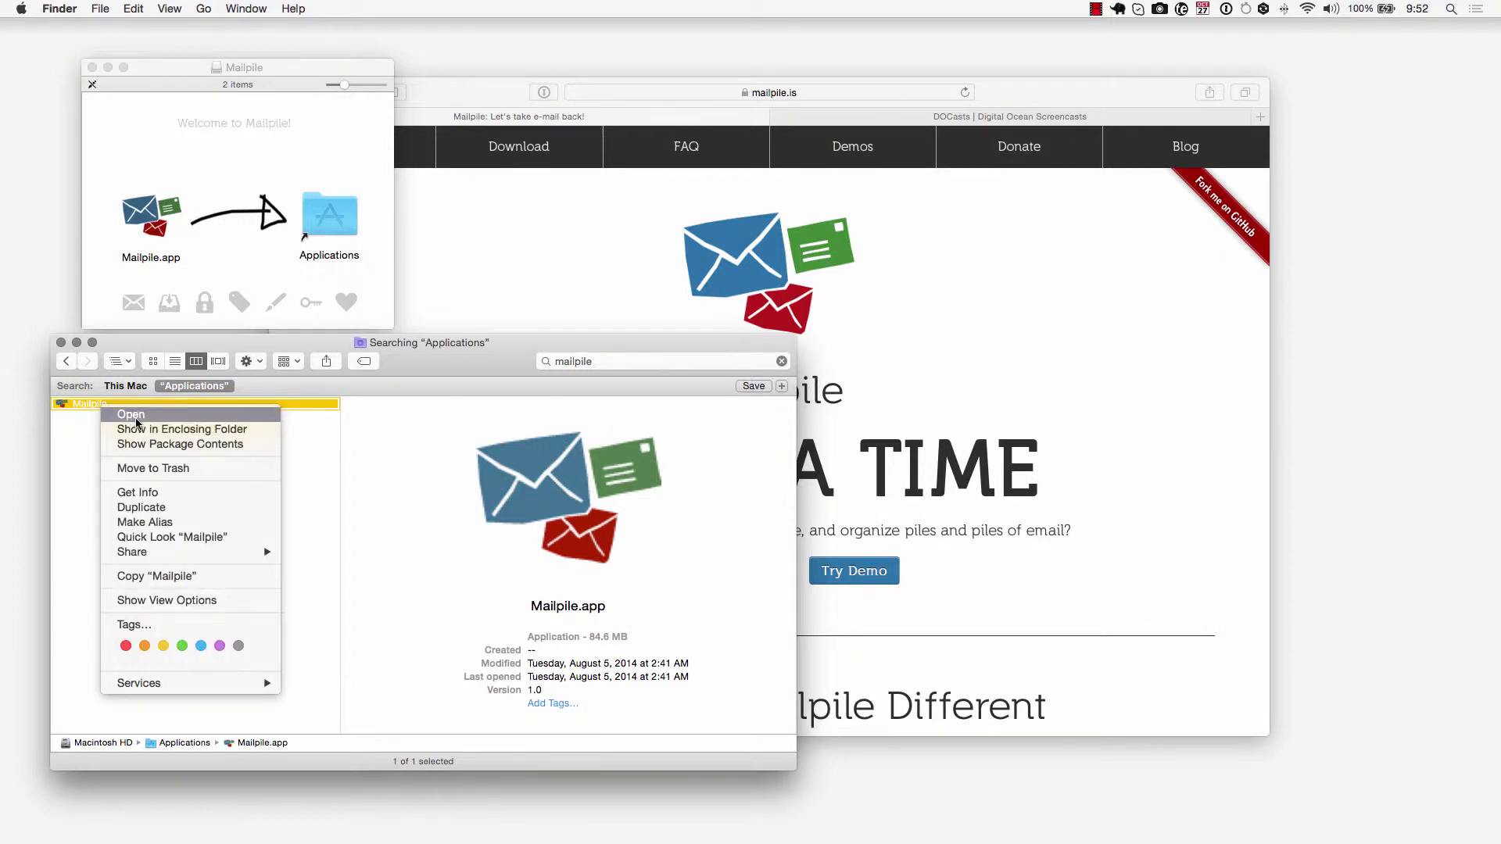
pyautogui.click(135, 417)
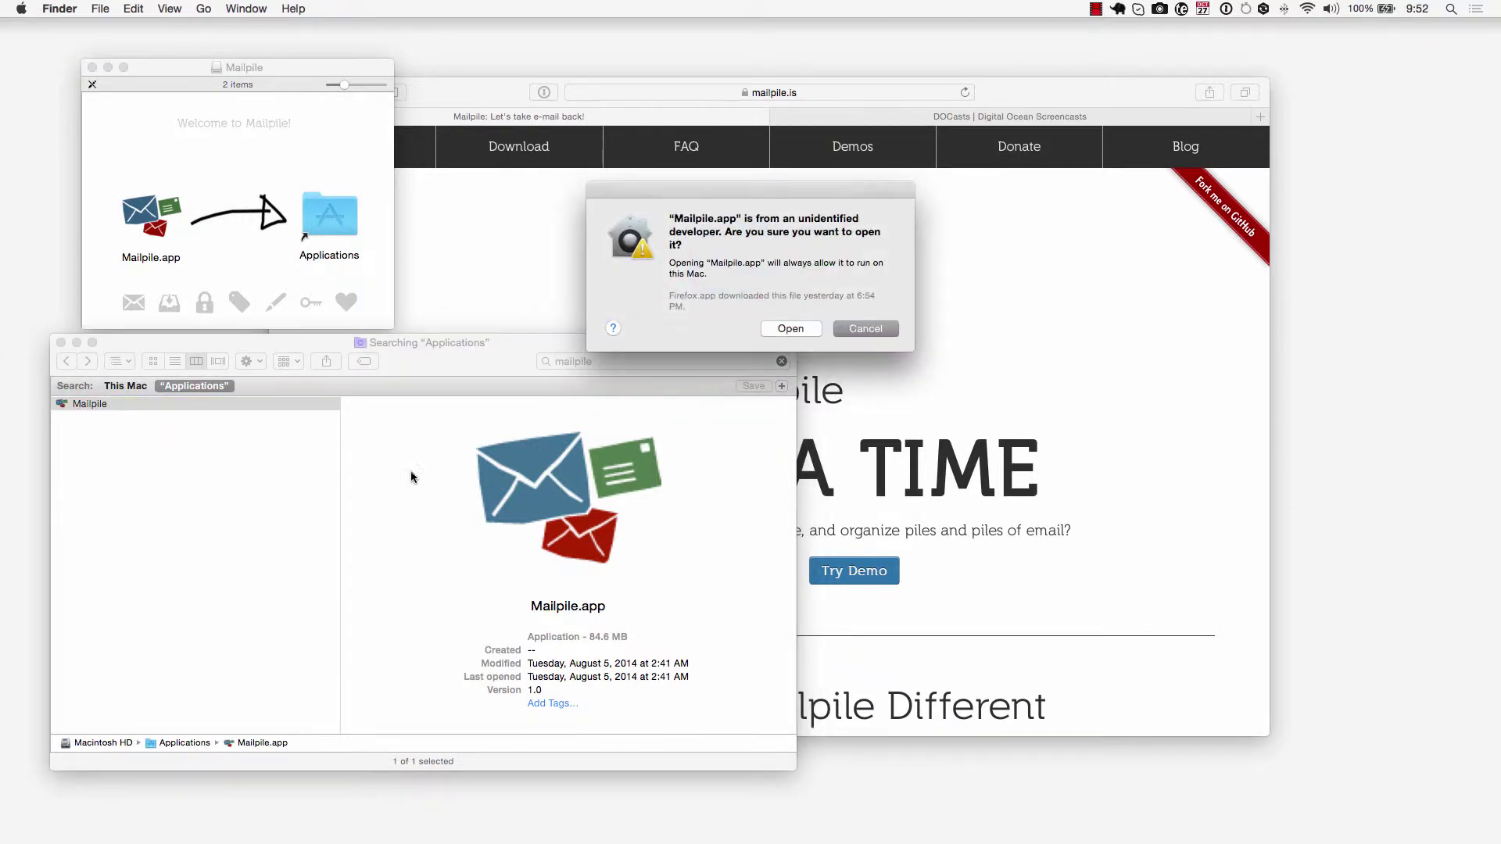
# - Confirm opening the unidentified-developer app so Mailpile's local Welcome page loads
pyautogui.click(782, 327)
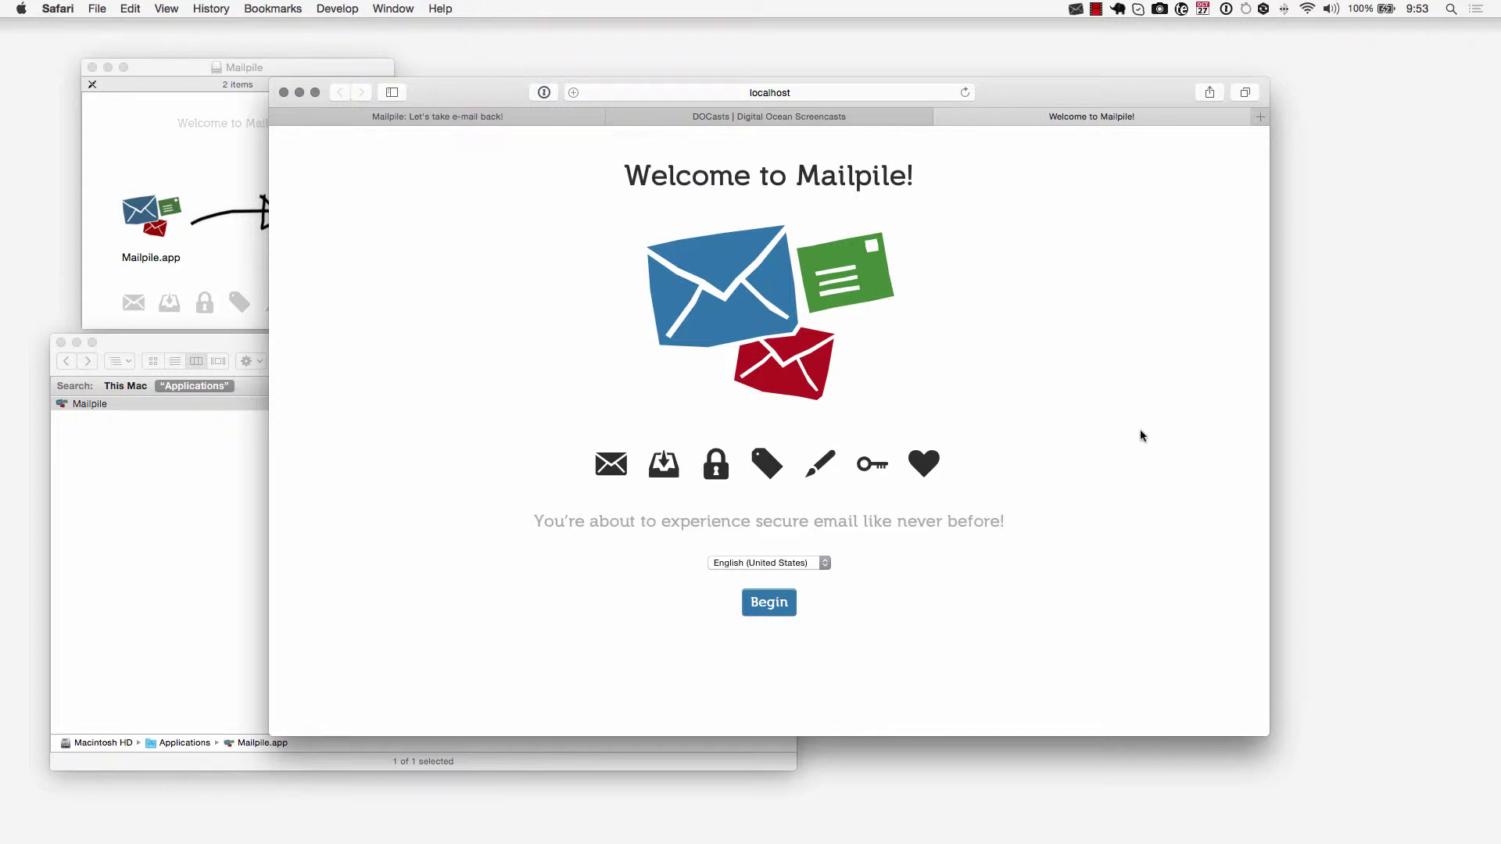
# - Check Mailpile's menu-bar status menu, then dismiss it
pyautogui.click(1077, 11)
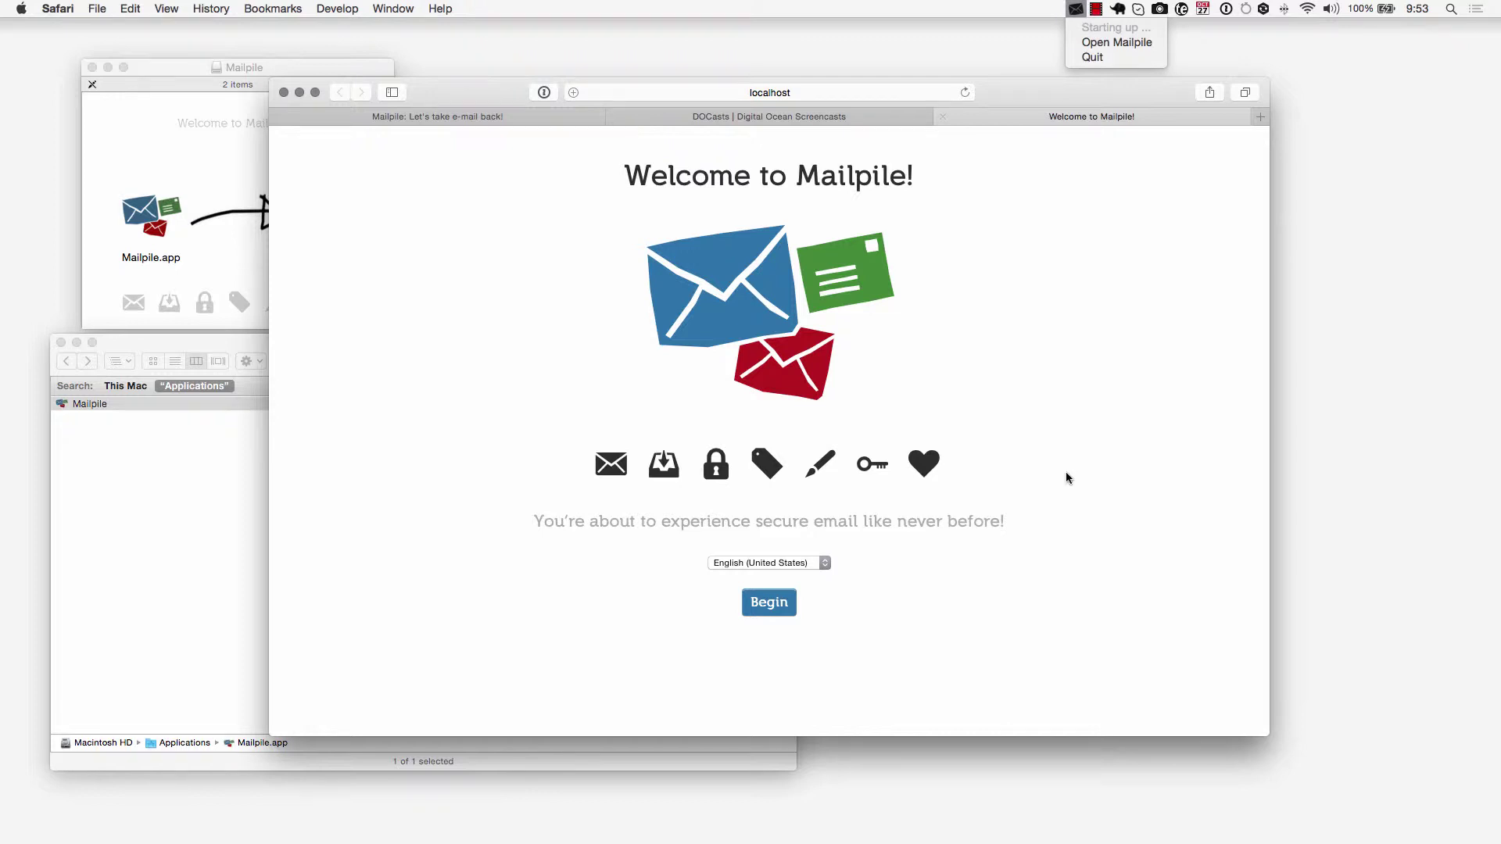
pyautogui.click(1073, 510)
# - Begin setup, enter and confirm an unlock passphrase, and decline saving it to 1Password
pyautogui.click(768, 604)
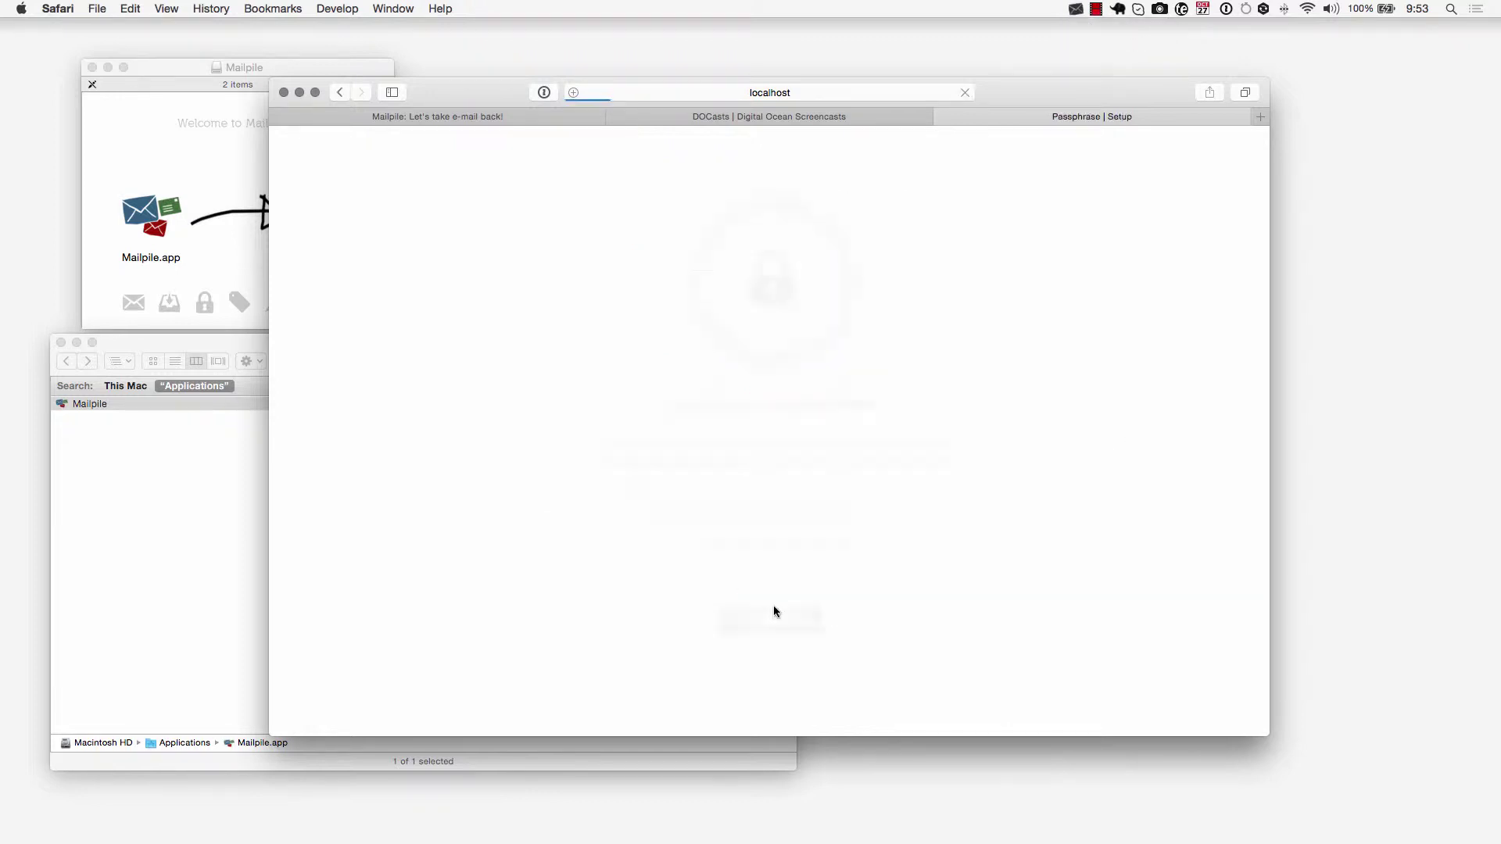
pyautogui.click(851, 504)
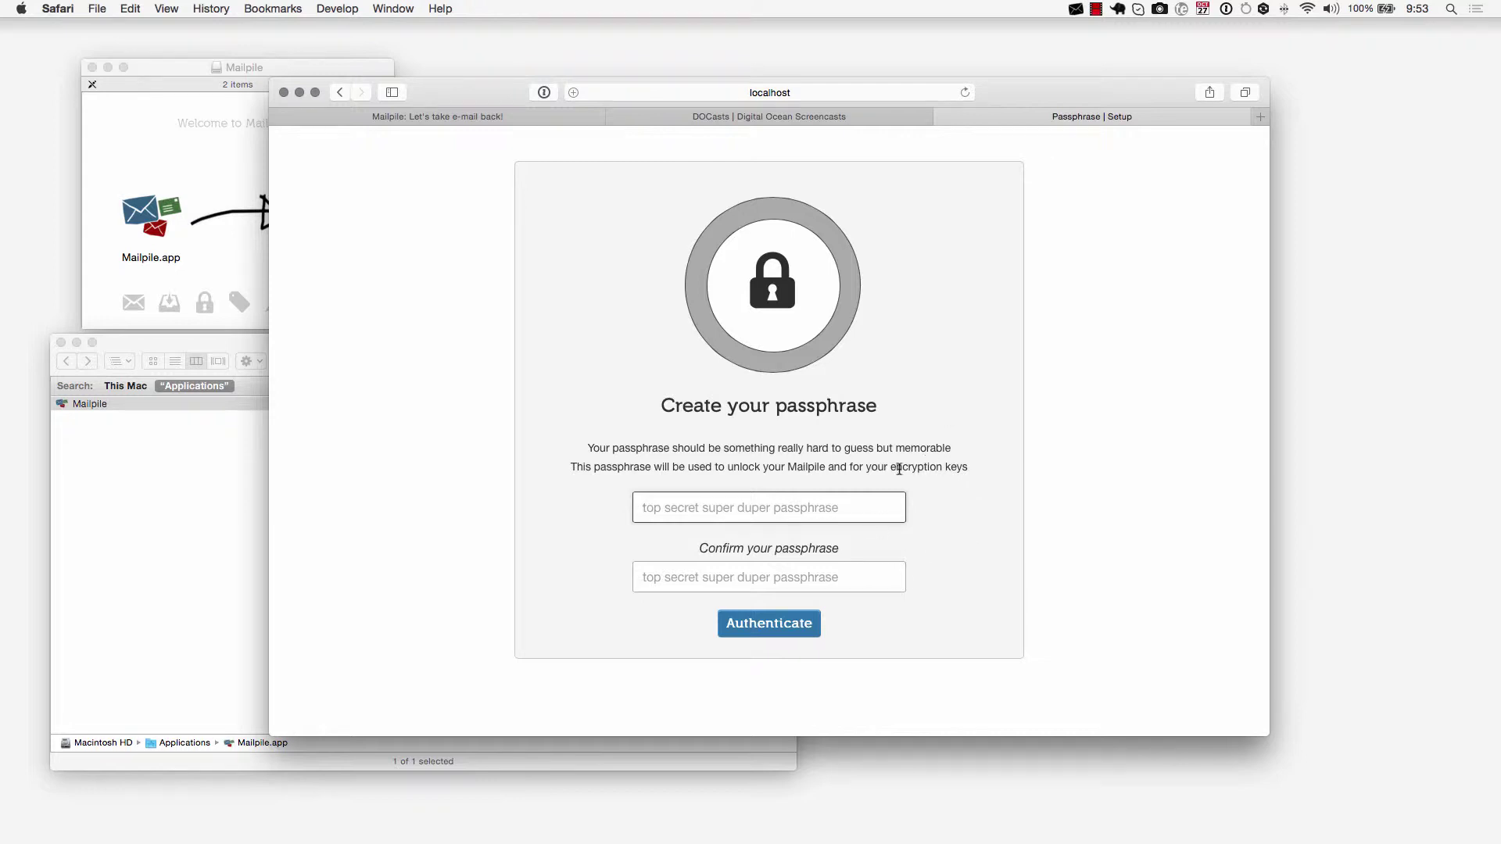
pyautogui.moveTo(892, 465); pyautogui.dragTo(967, 466)
pyautogui.click(927, 475)
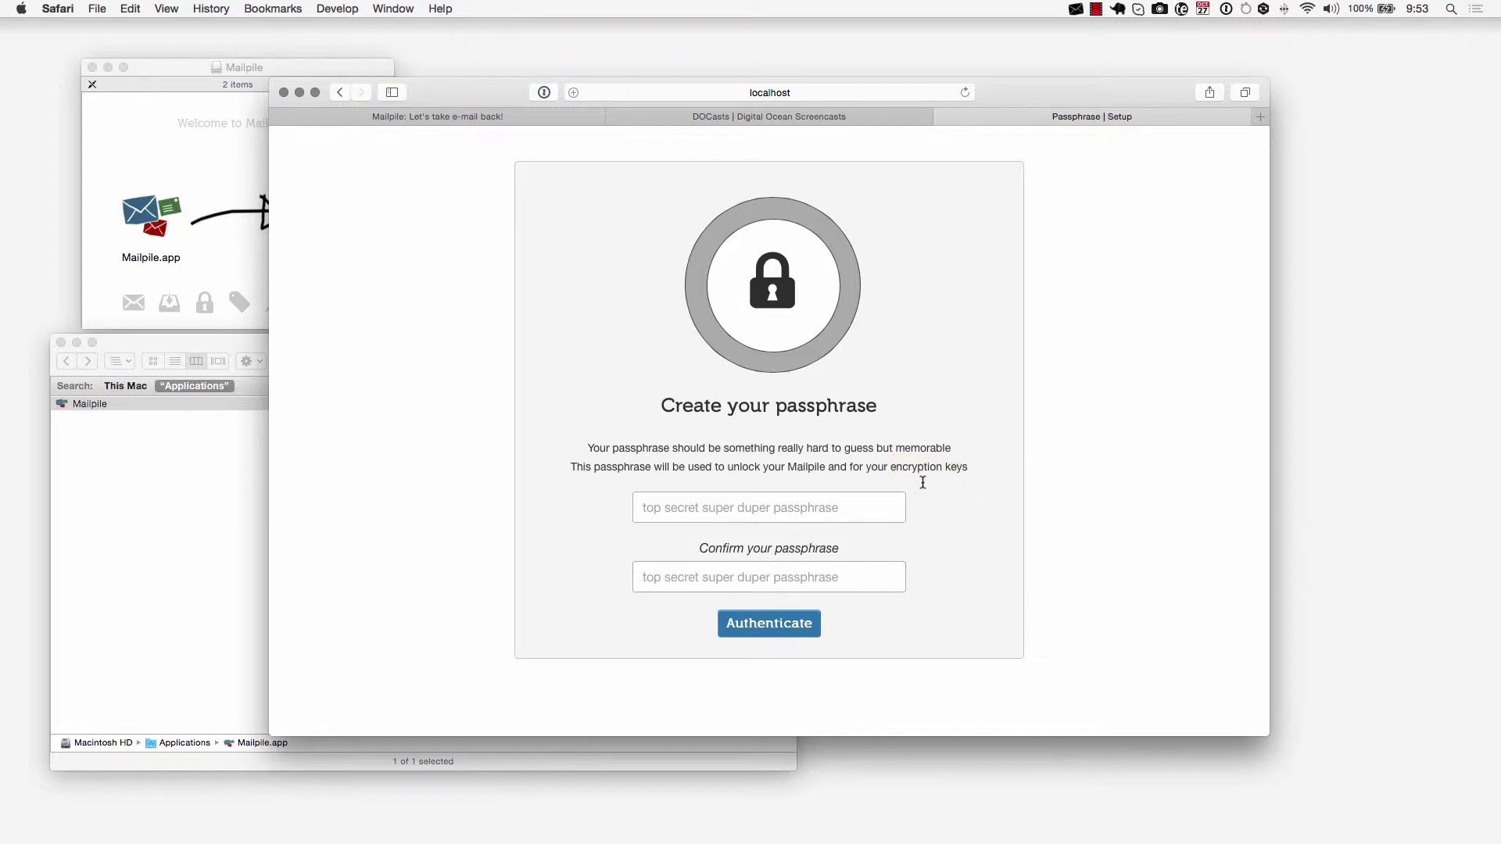
pyautogui.click(828, 514)
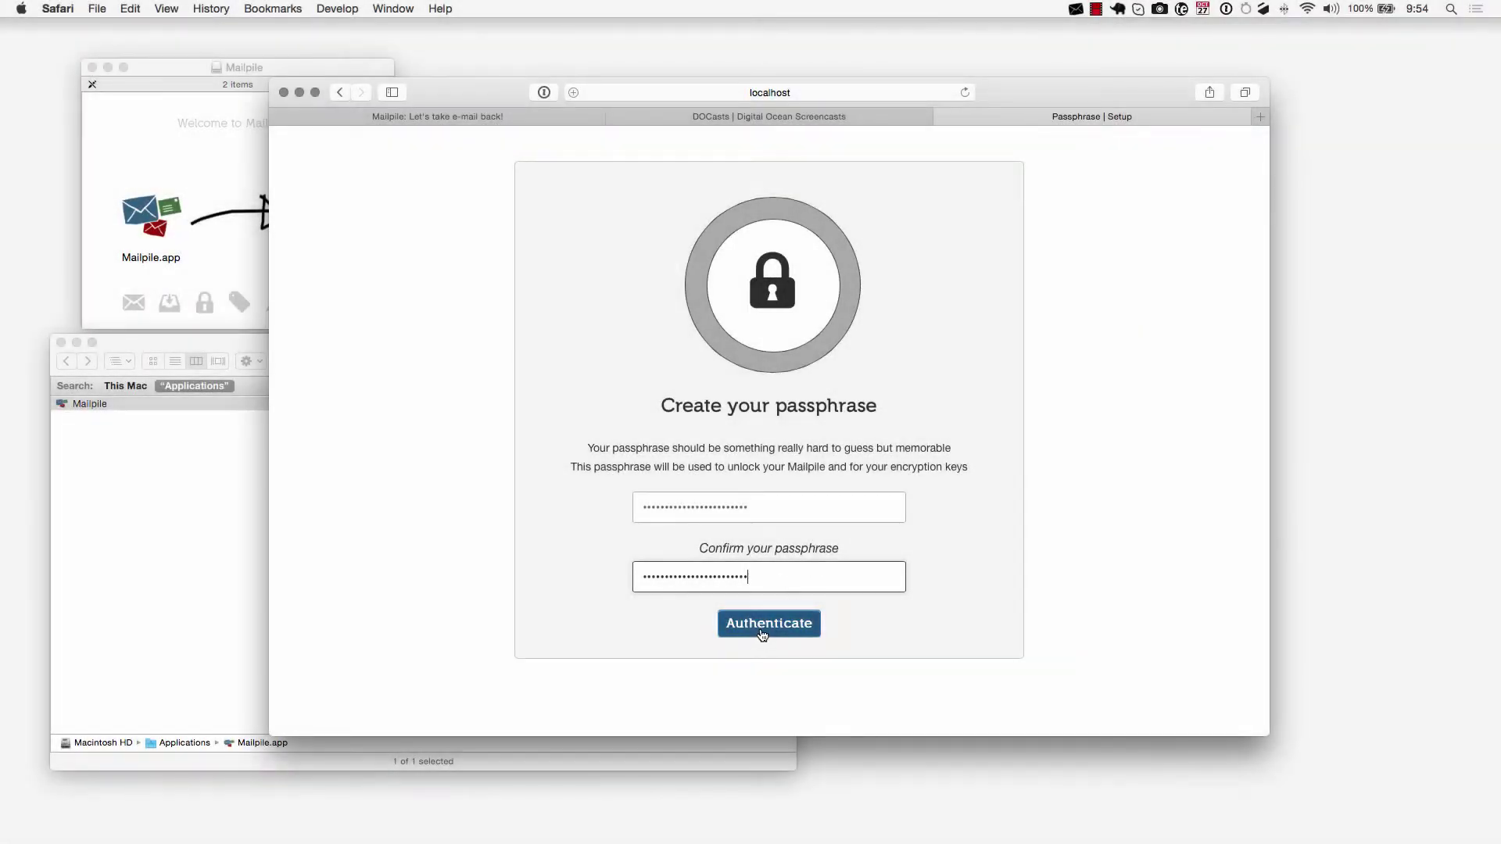
pyautogui.click(763, 630)
pyautogui.click(768, 293)
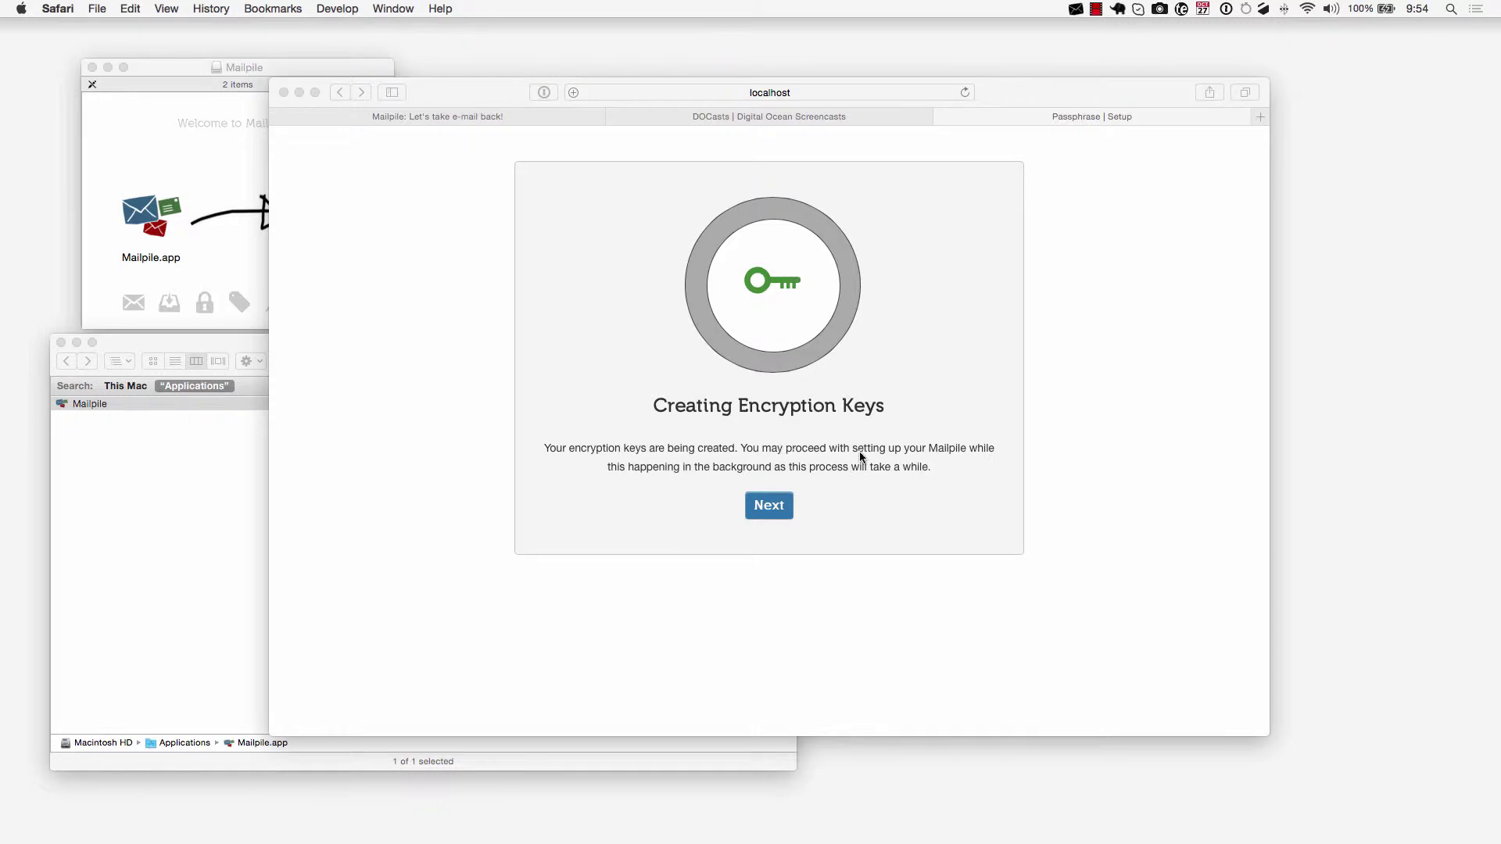
# - Advance to the Profiles step, start a new profile, and begin entering its name
pyautogui.click(787, 512)
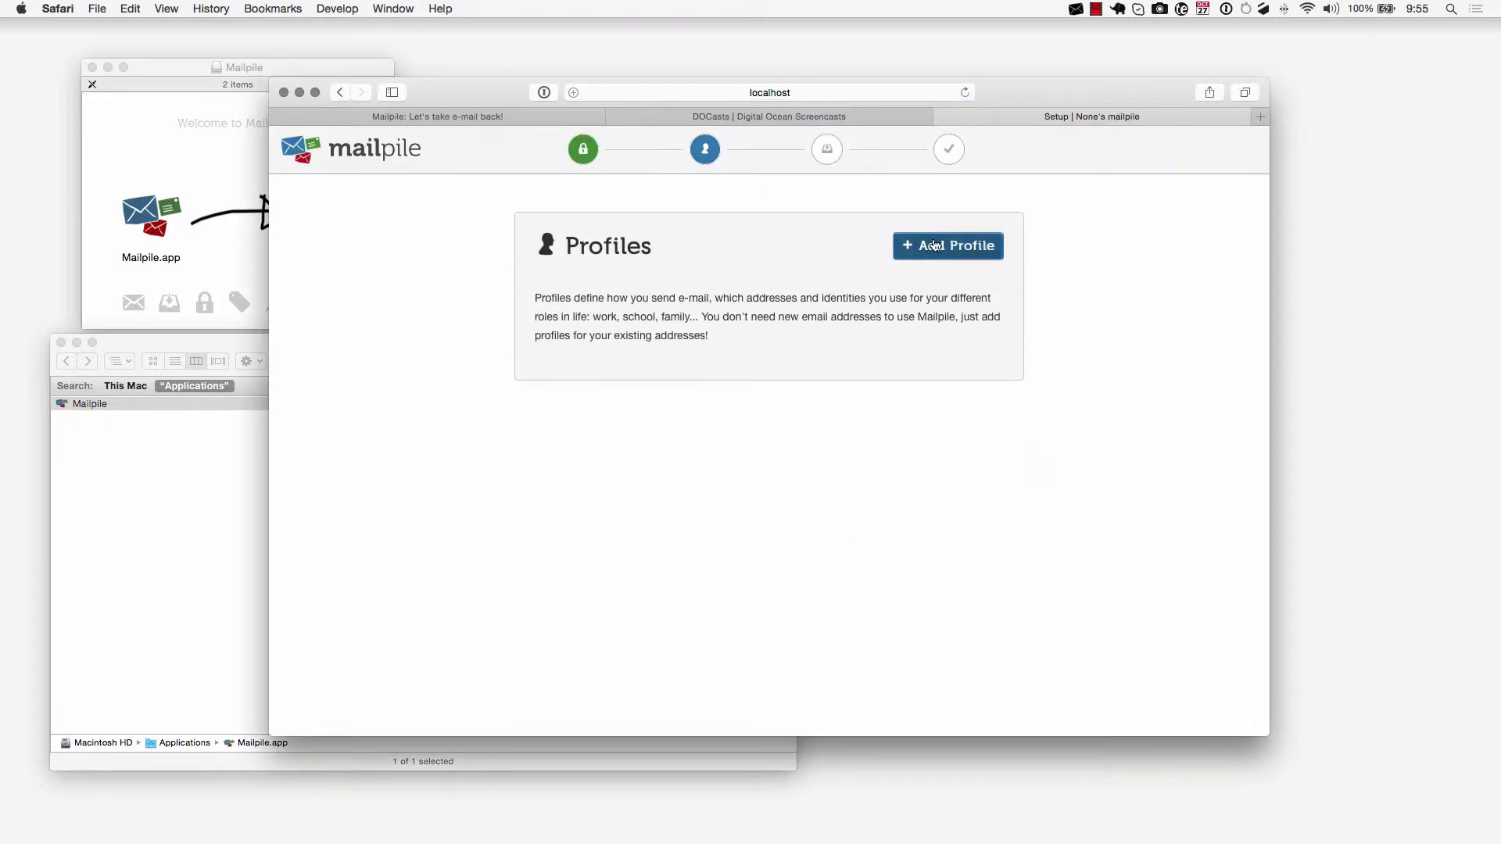
pyautogui.click(938, 247)
pyautogui.click(670, 321)
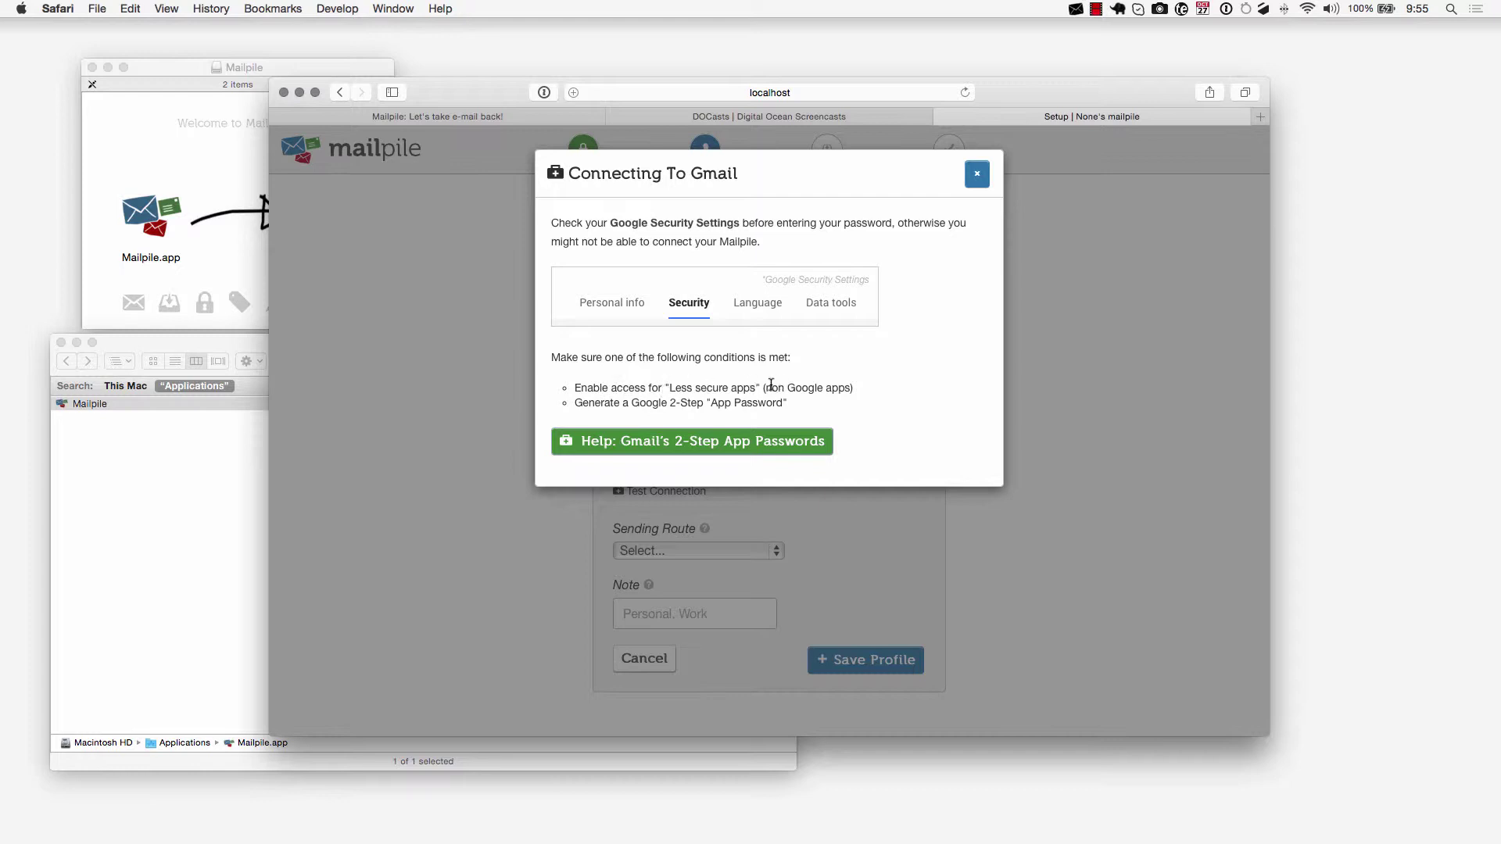
pyautogui.moveTo(766, 388); pyautogui.dragTo(846, 391)
pyautogui.click(850, 391)
pyautogui.moveTo(575, 403); pyautogui.dragTo(781, 403)
pyautogui.click(778, 403)
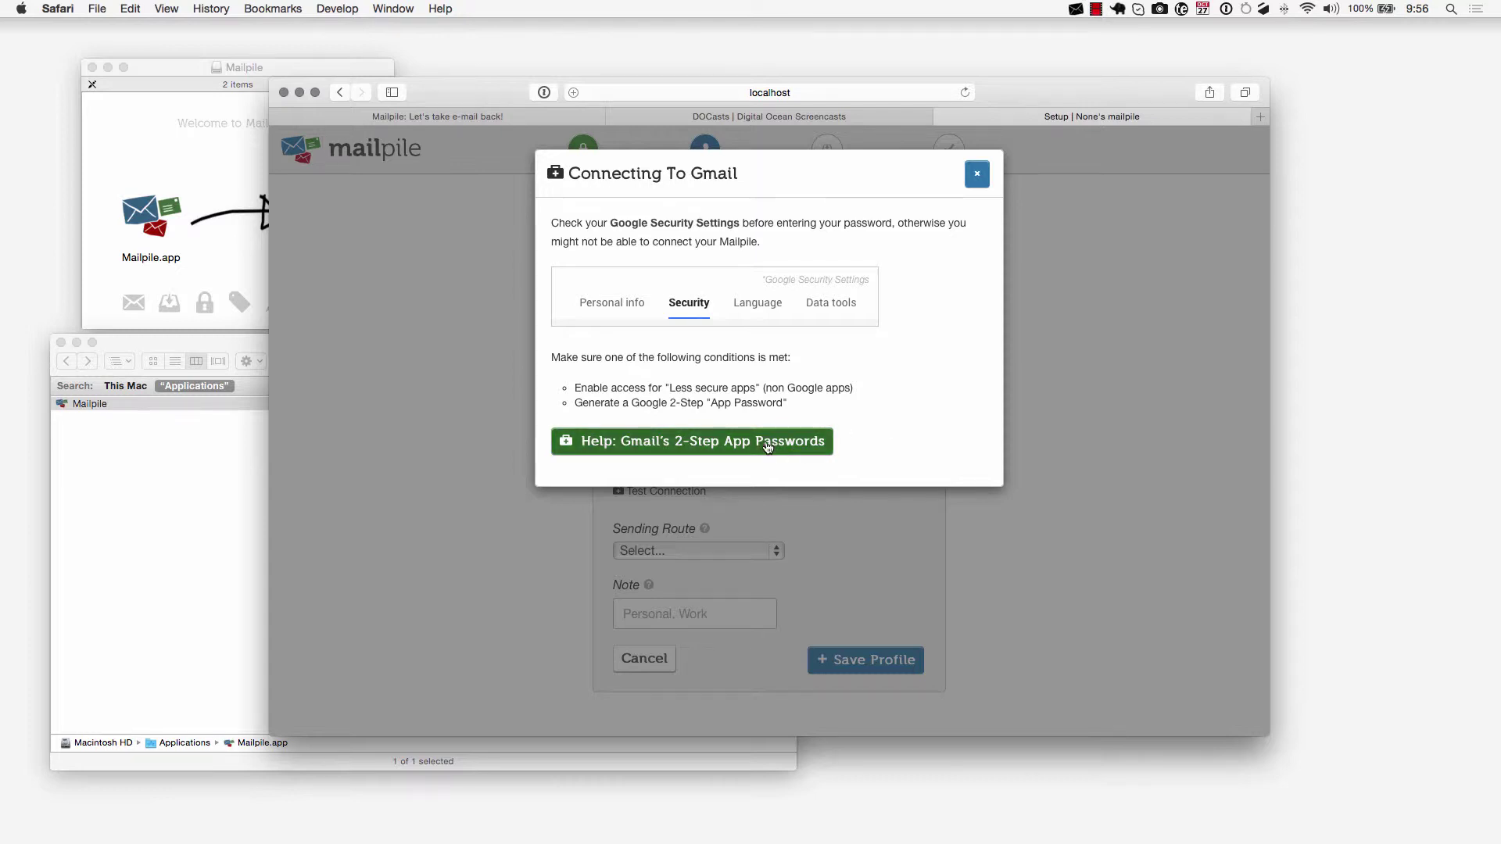
# - Paste the Gmail account password and confirm the Gmail Sending route is selected
pyautogui.click(977, 174)
pyautogui.click(673, 461)
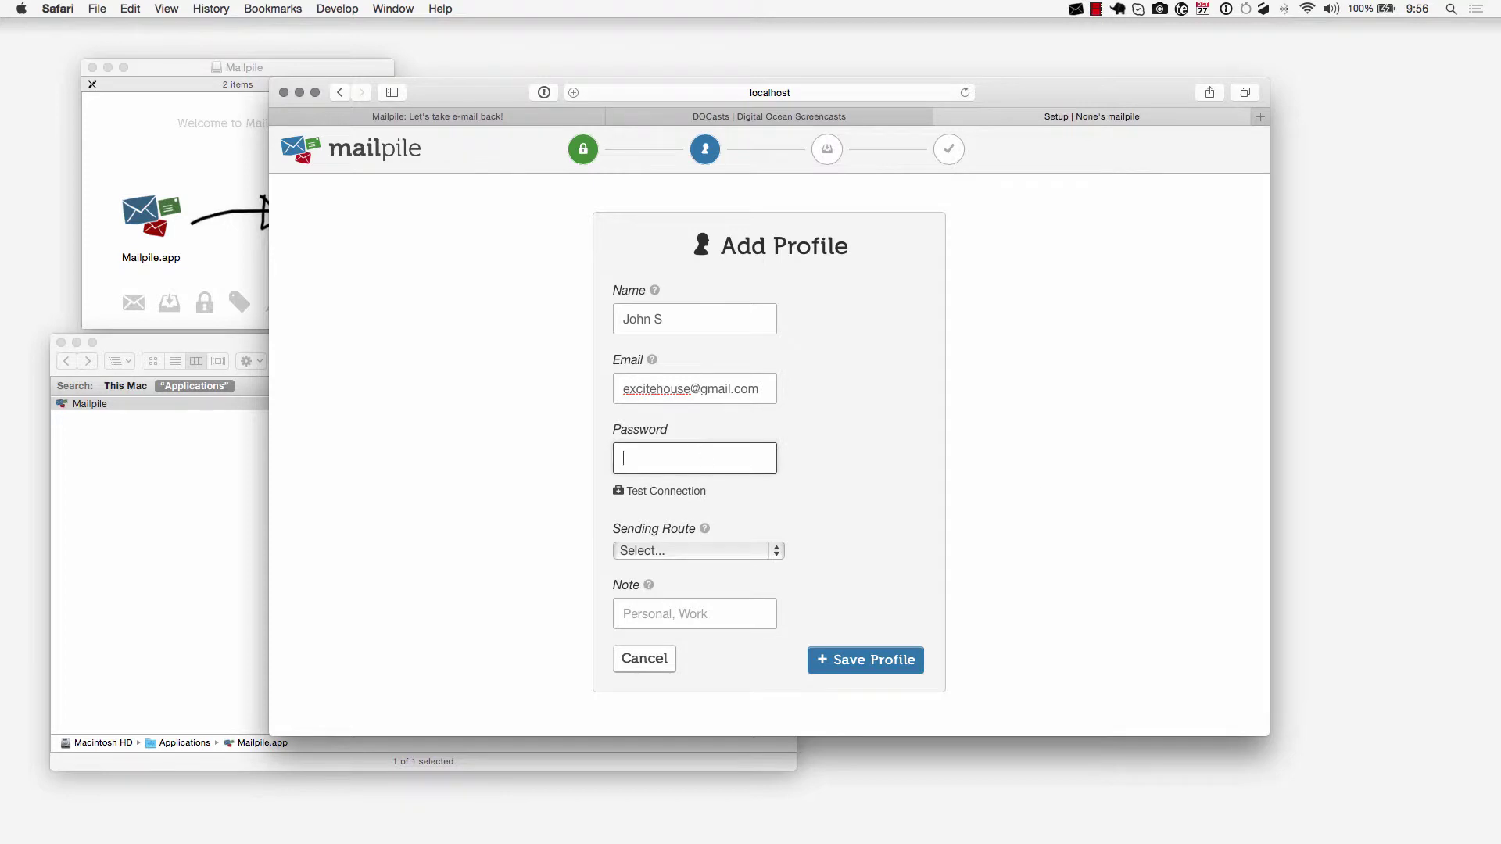
pyautogui.press('super+v')
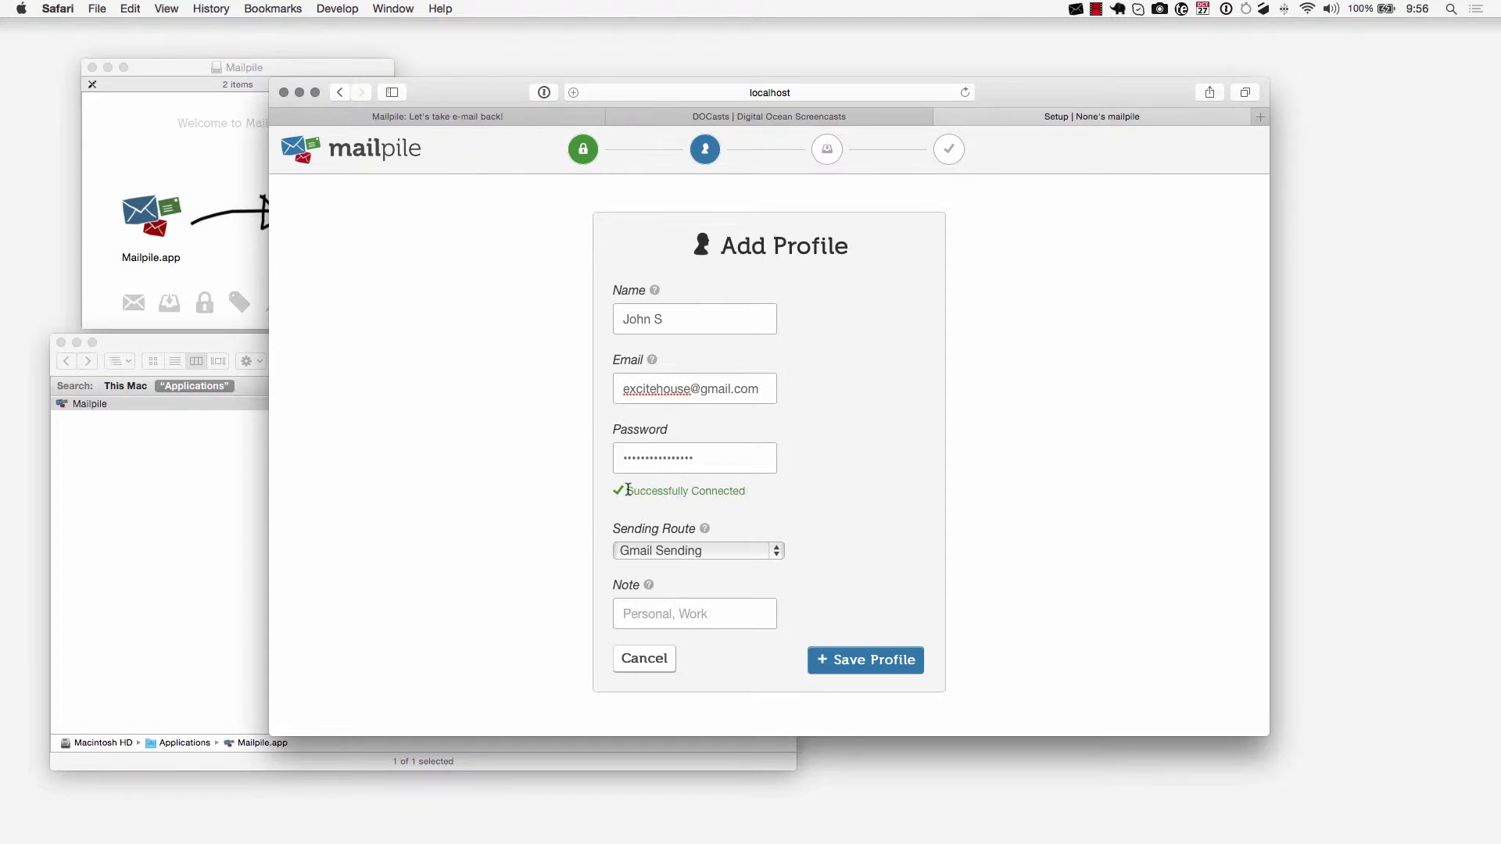
pyautogui.moveTo(629, 490); pyautogui.dragTo(753, 488)
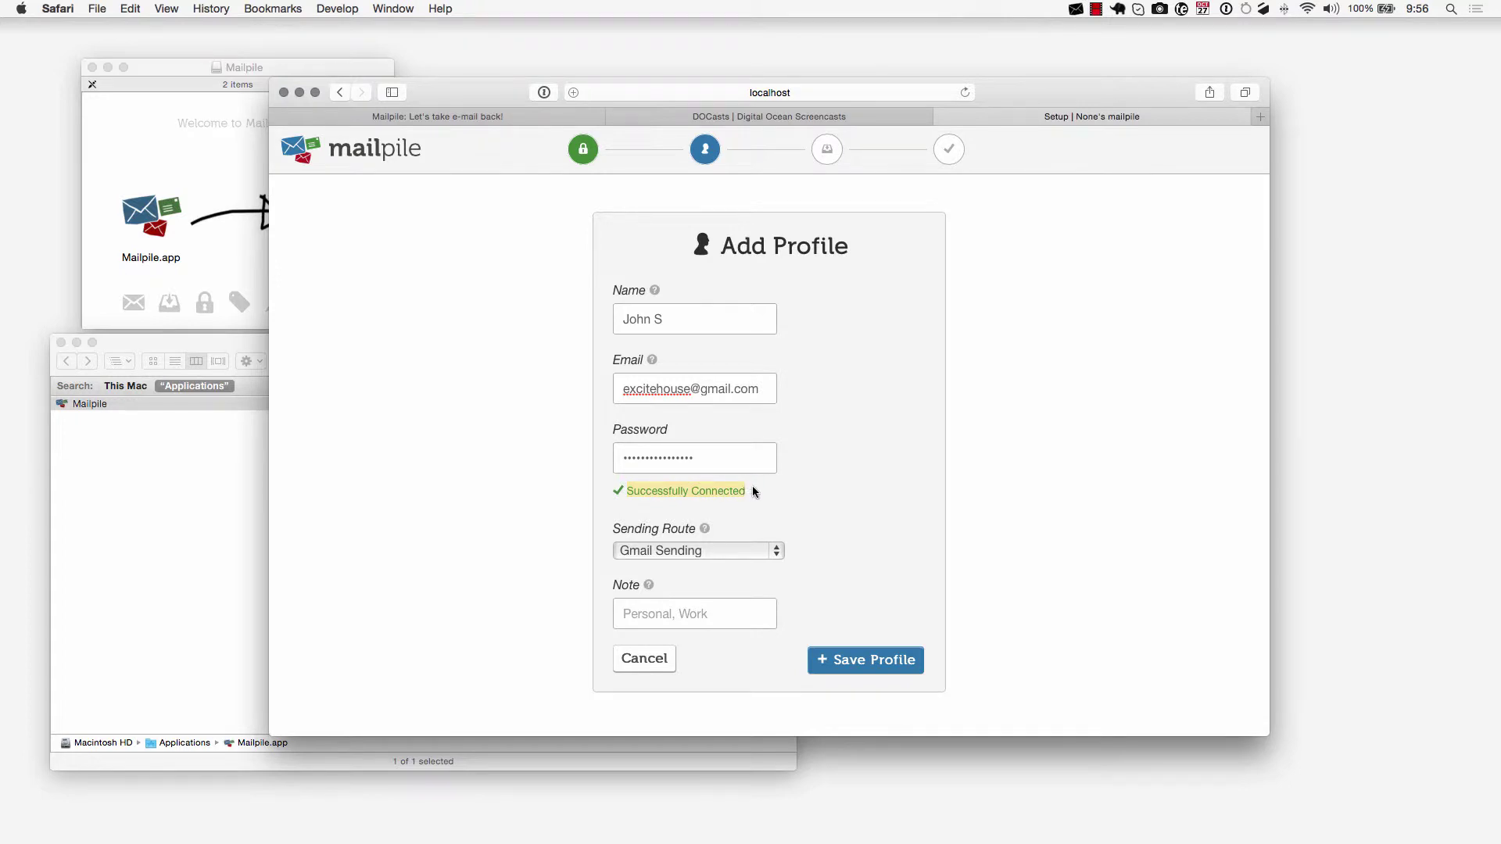
pyautogui.click(744, 444)
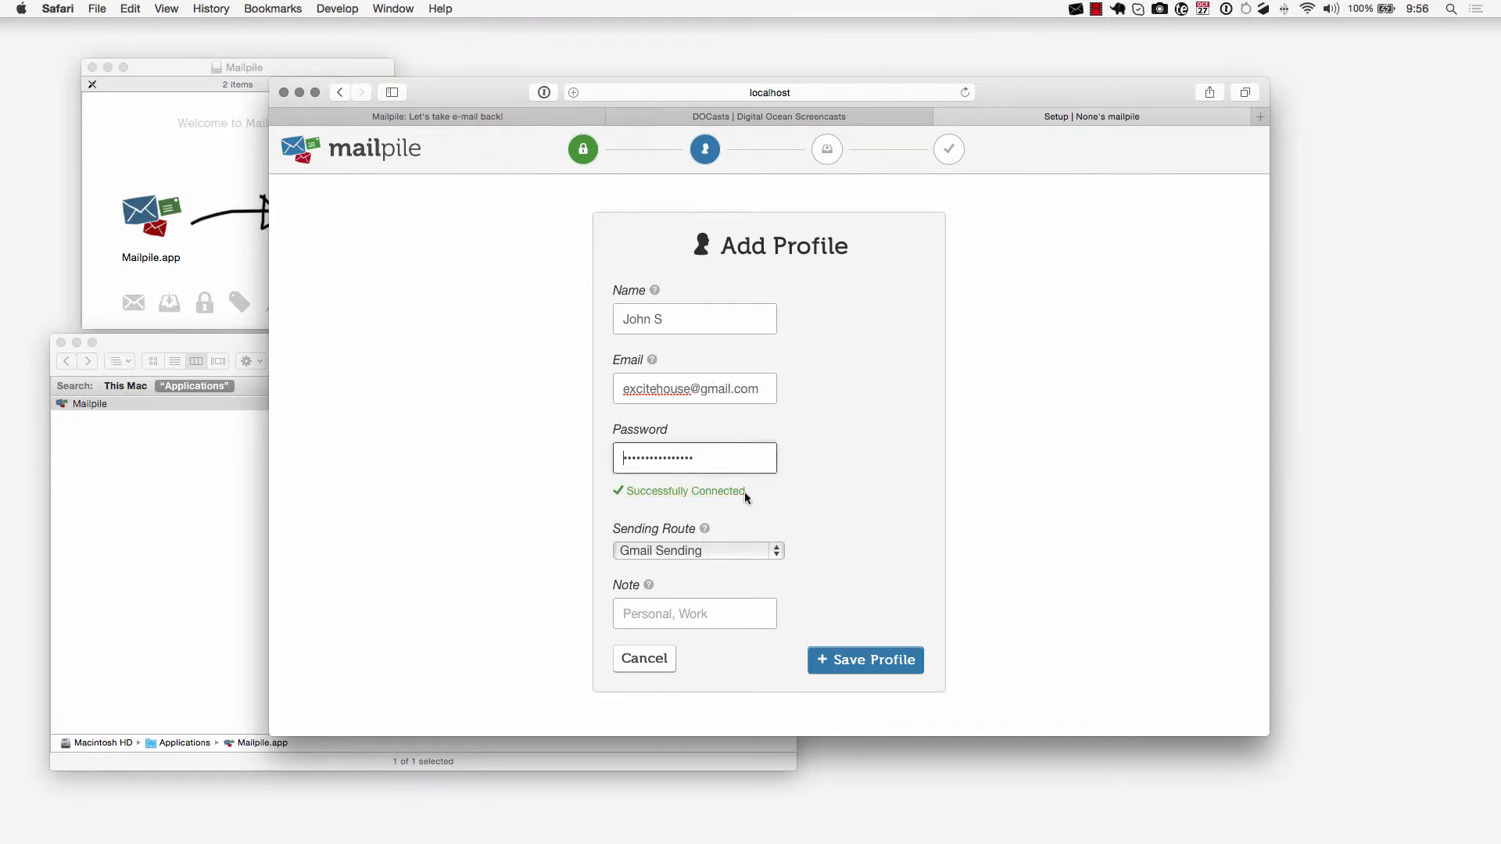
pyautogui.moveTo(623, 532); pyautogui.dragTo(672, 534)
pyautogui.click(822, 520)
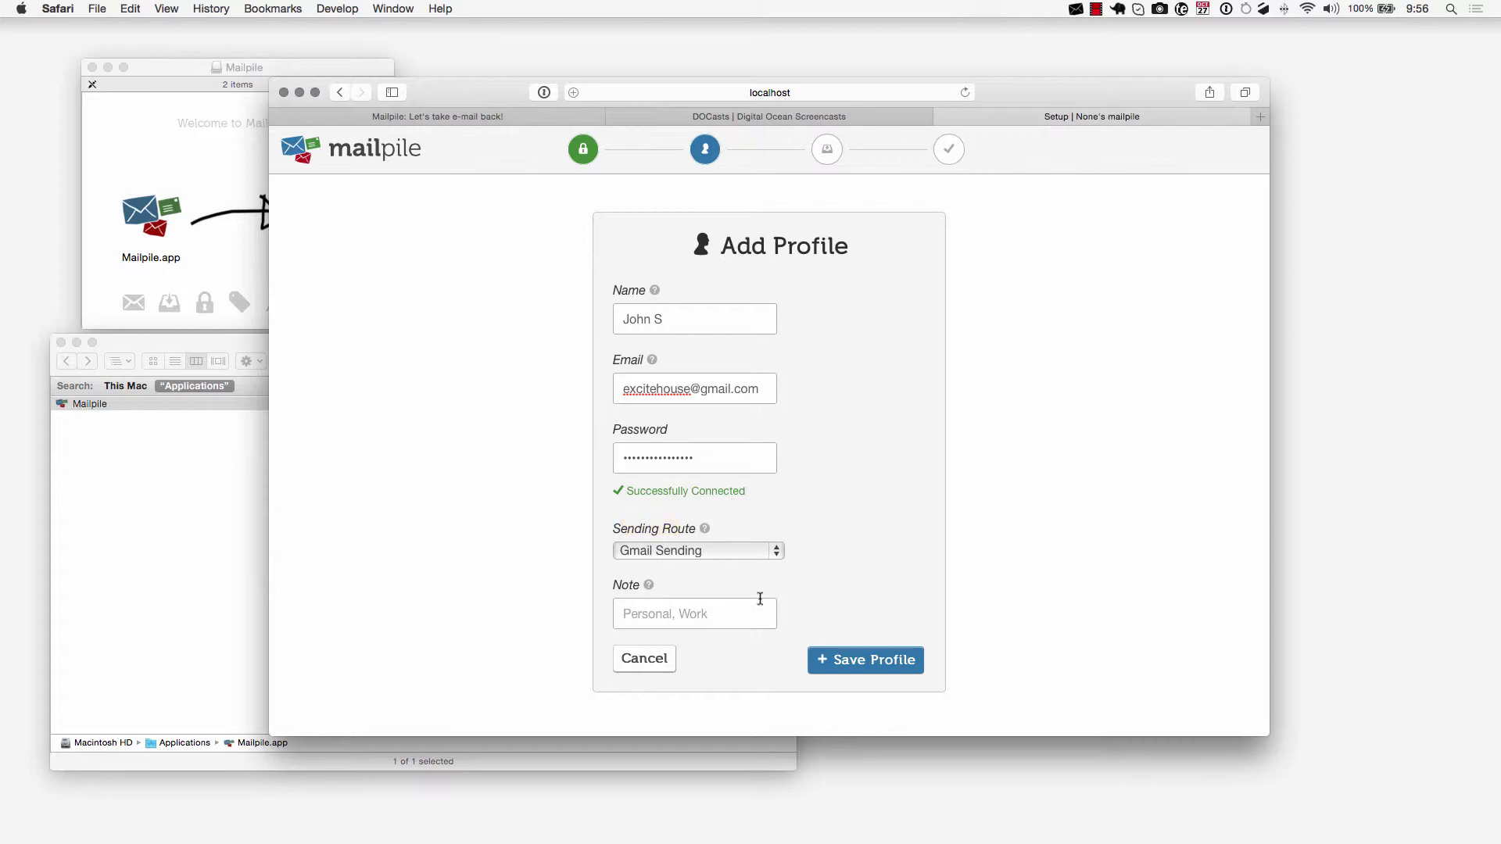
# - Add the note 'Personal' and save the Gmail profile
pyautogui.click(671, 606)
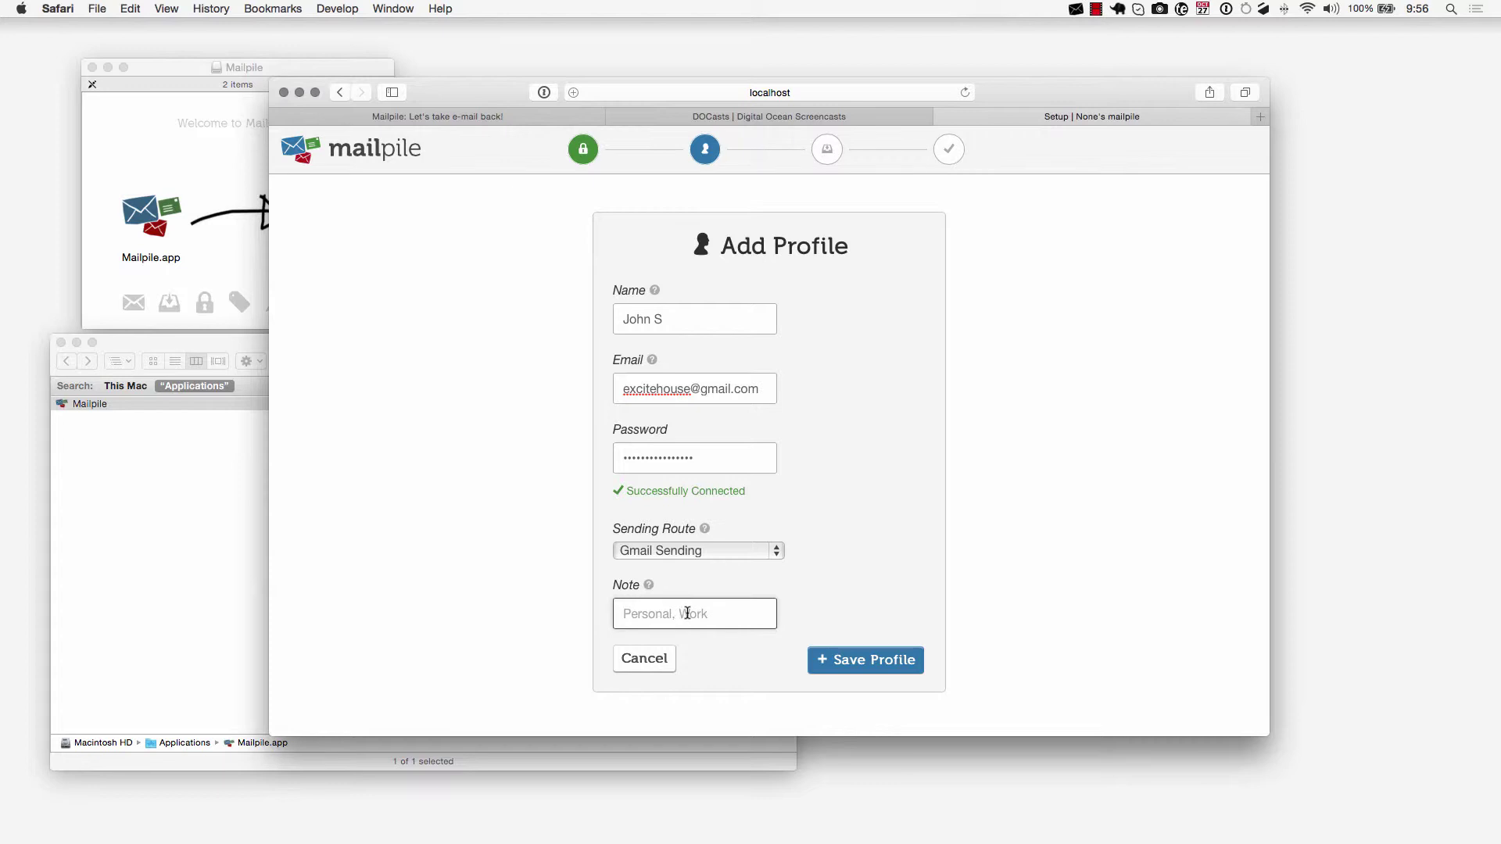
pyautogui.write('Personal')
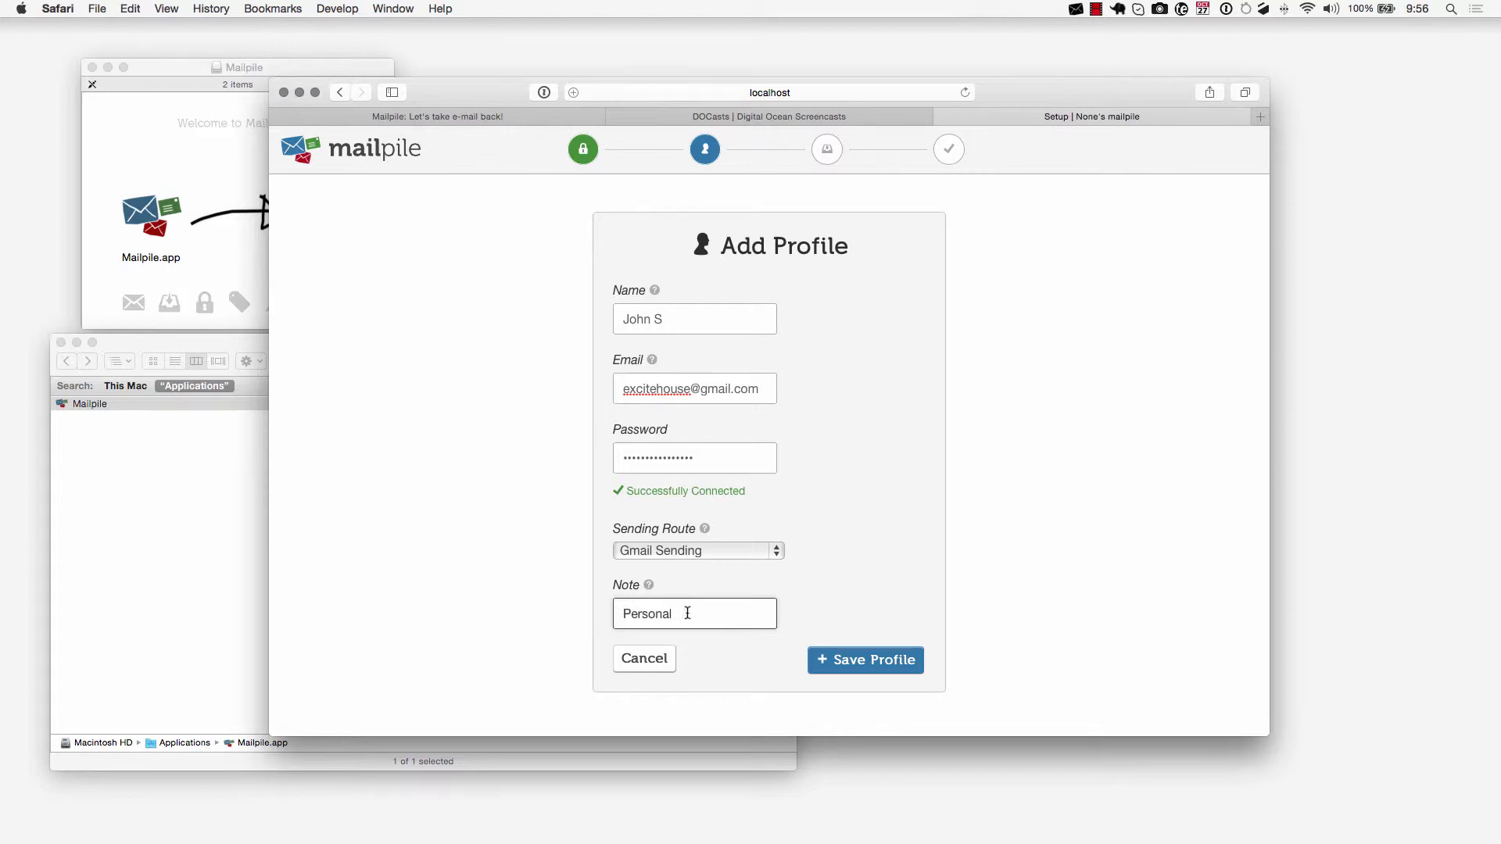
pyautogui.click(892, 659)
# - Dismiss the save-login prompt, start another profile, and choose + Add New Route
pyautogui.press('Escape')
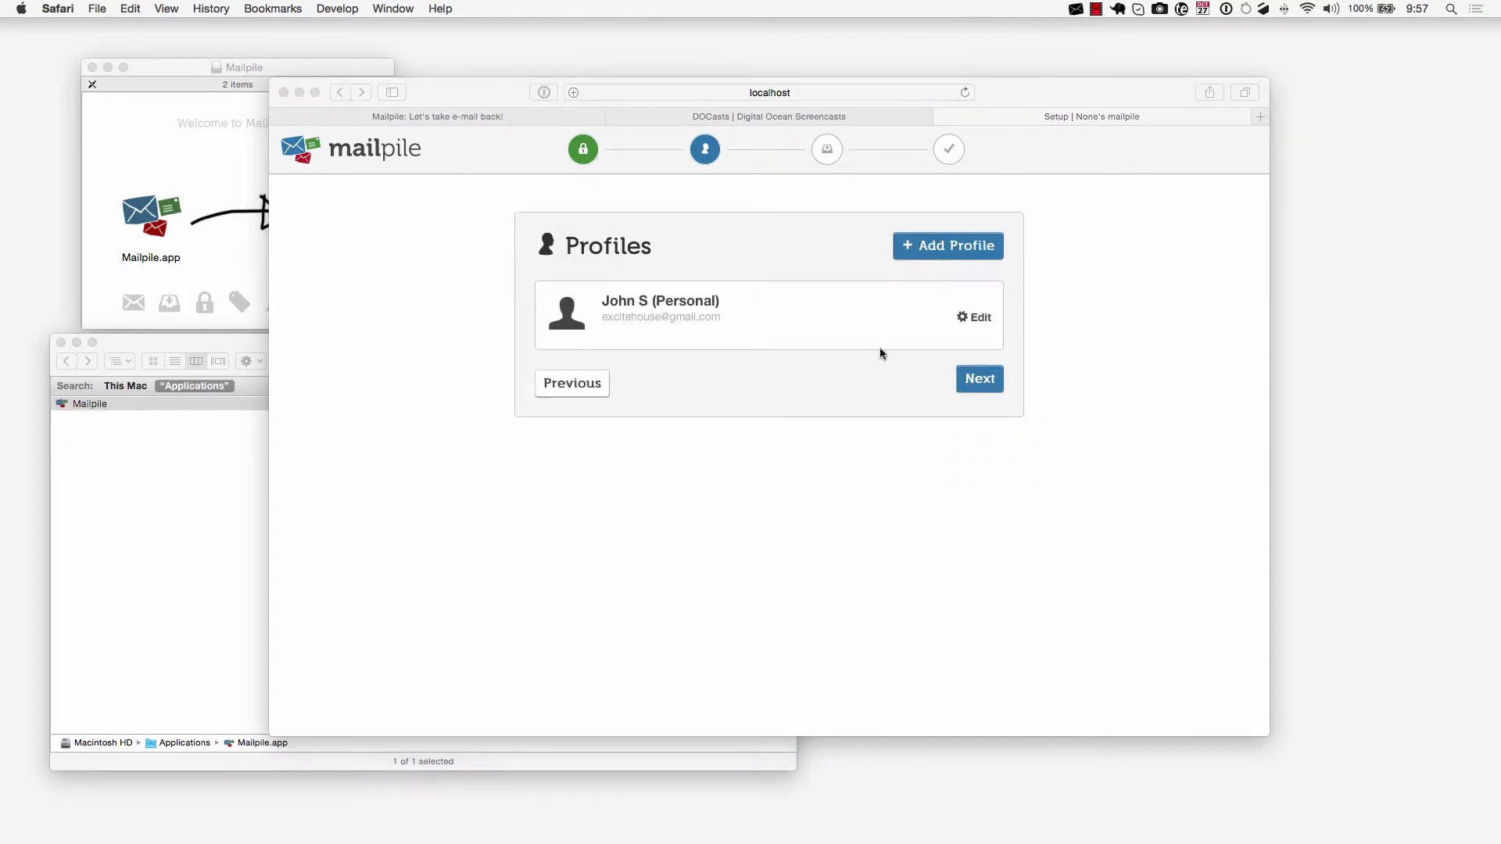
pyautogui.click(920, 242)
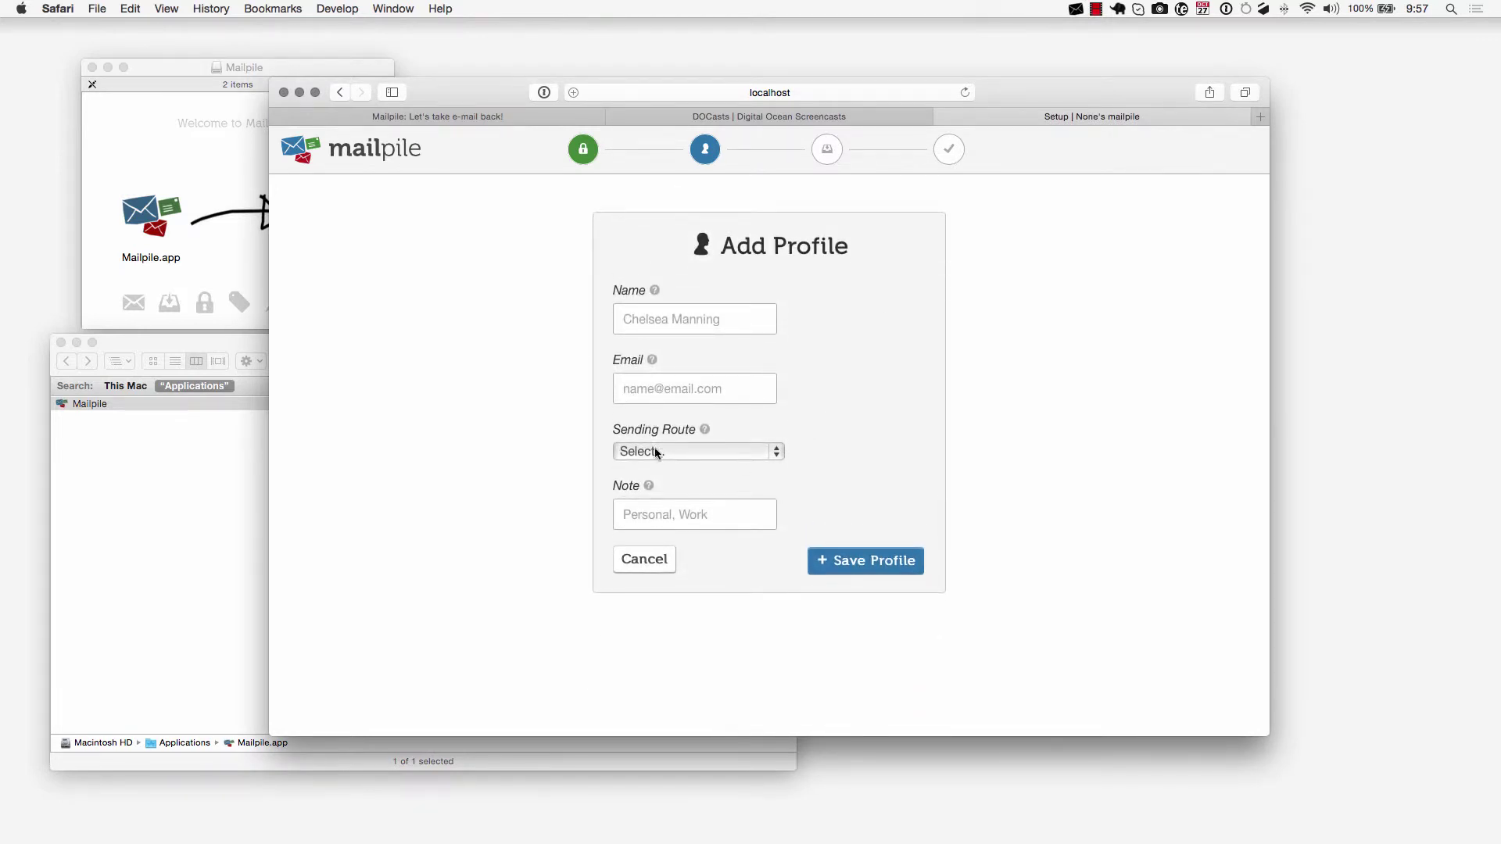
pyautogui.click(702, 451)
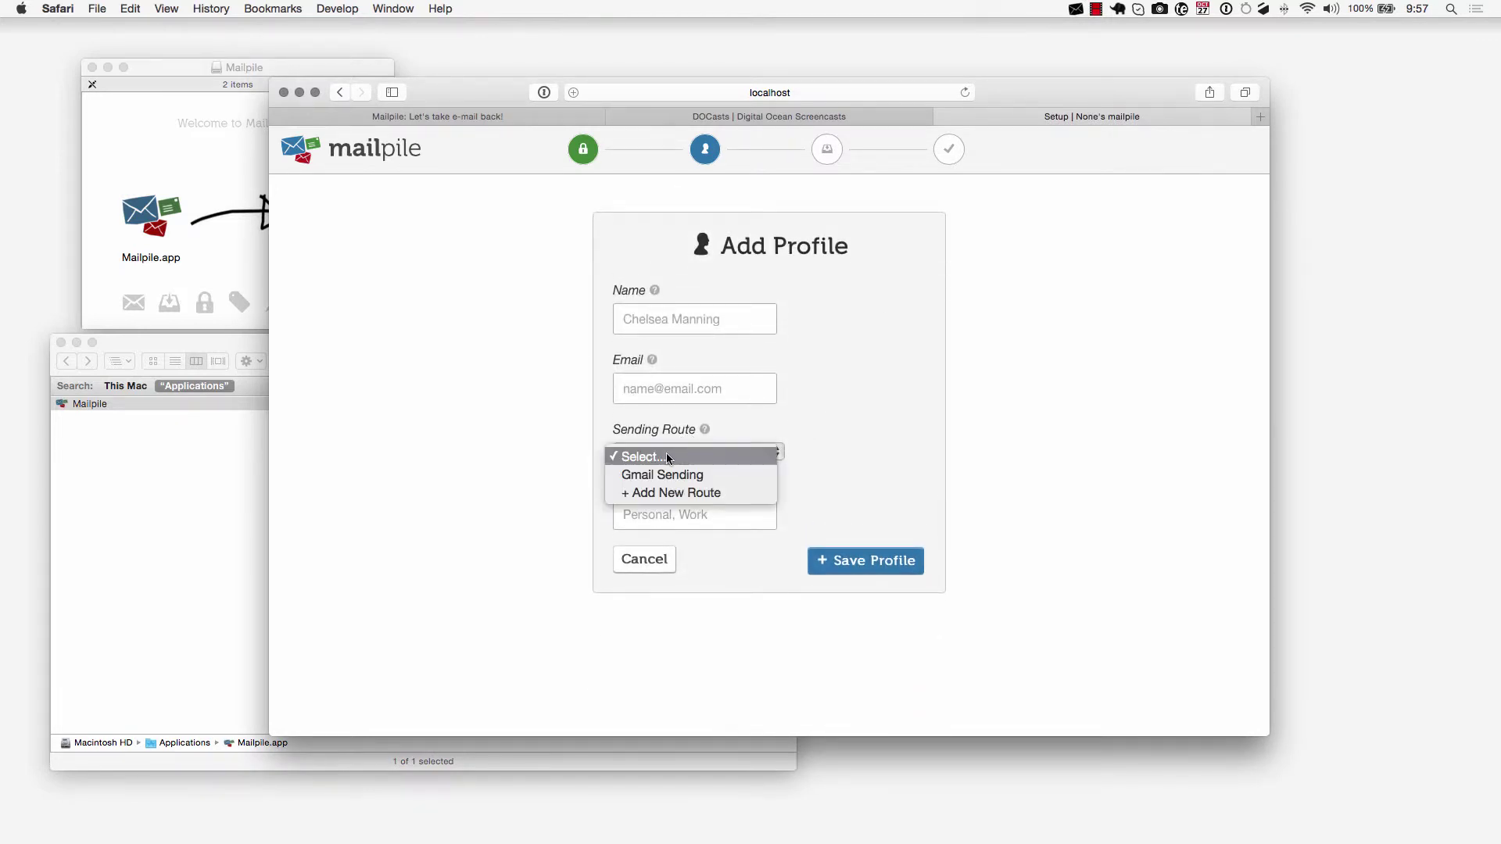
pyautogui.click(682, 492)
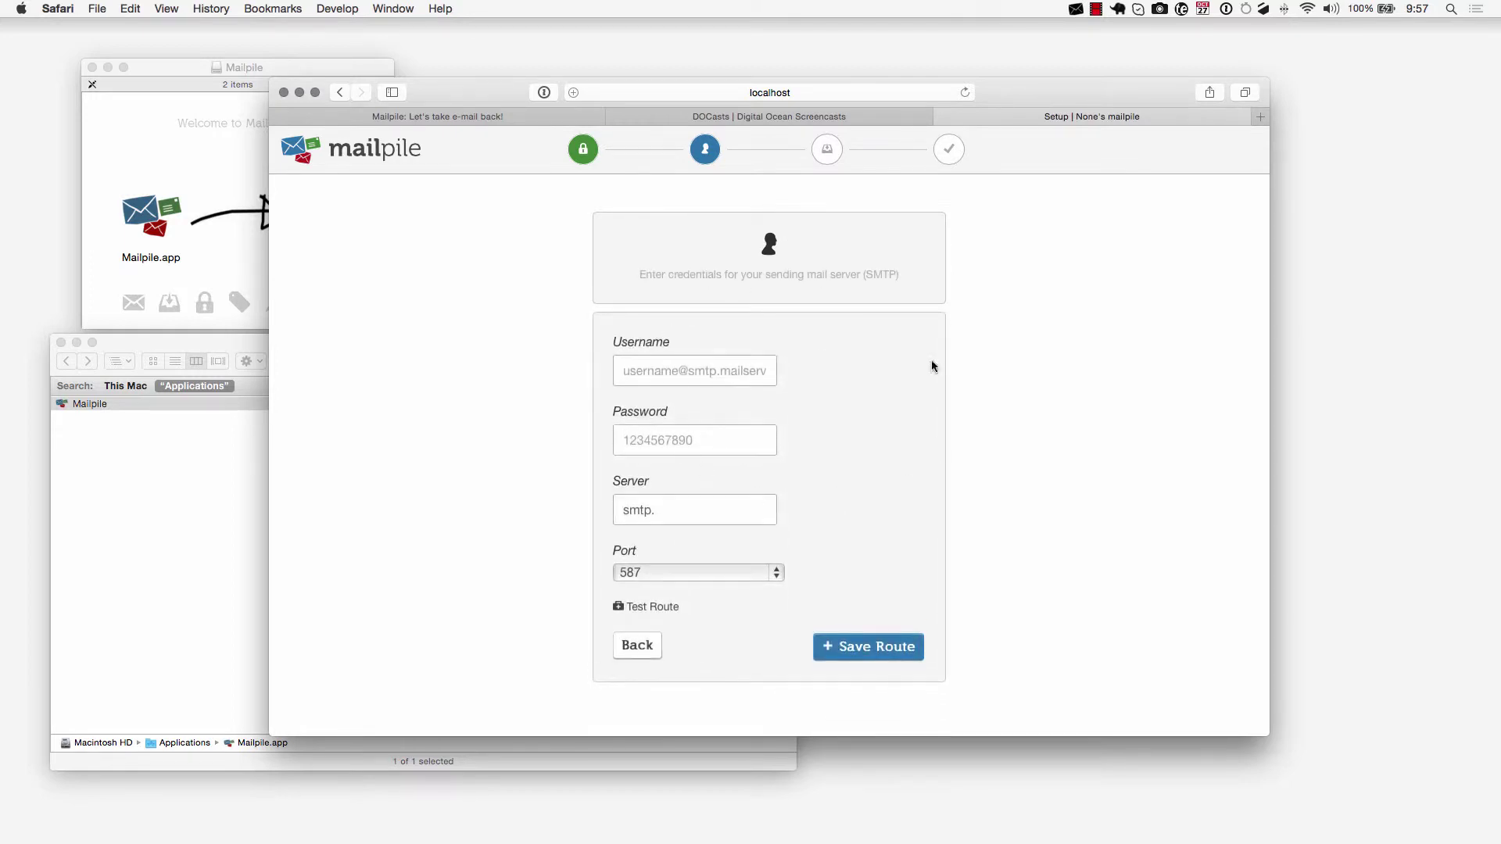
# - Back out without adding a route, leaving only the single saved profile
pyautogui.click(692, 371)
pyautogui.click(638, 645)
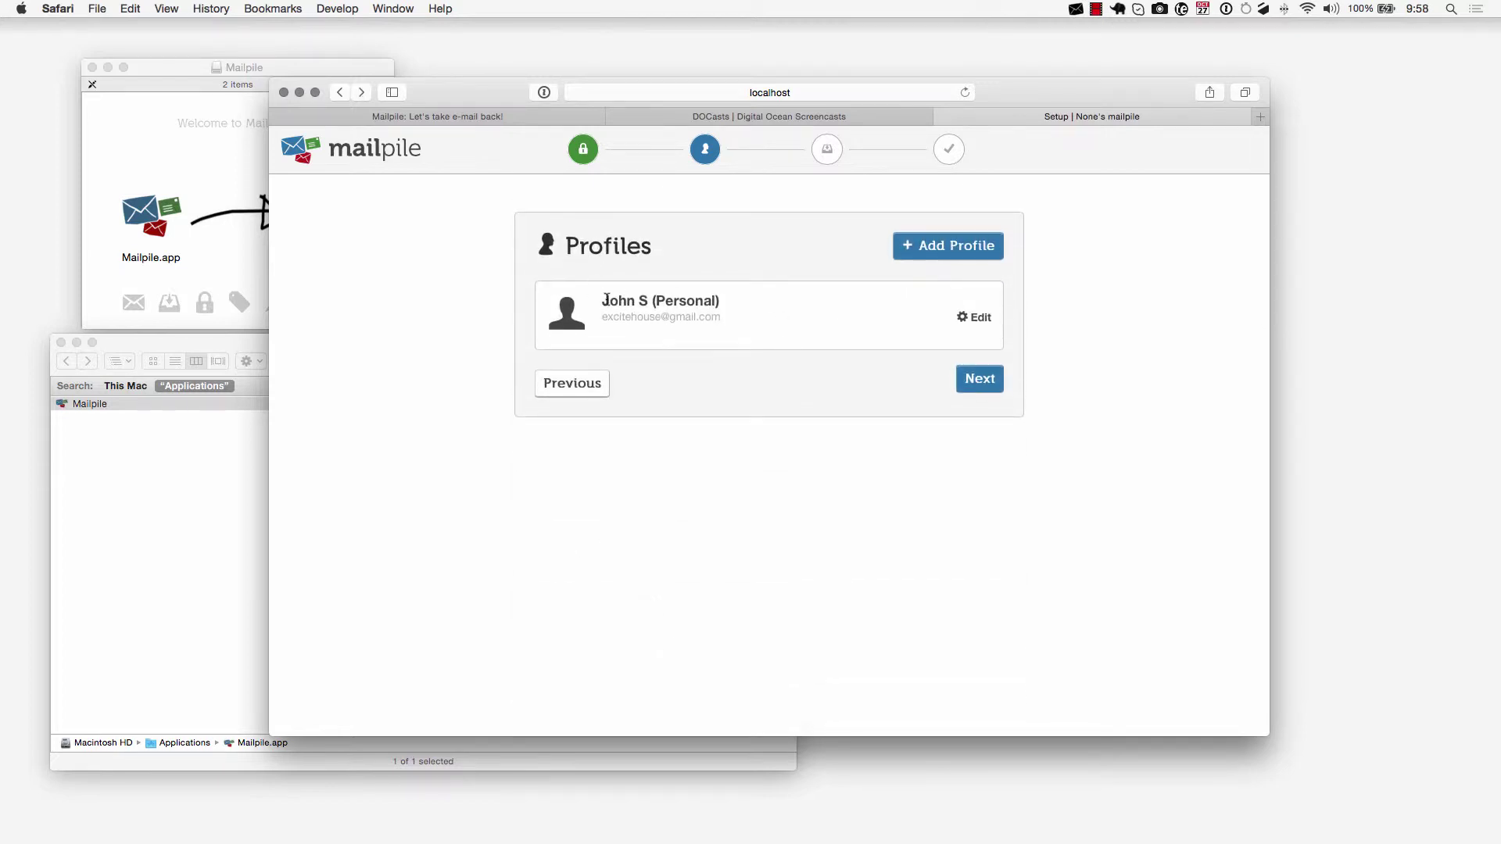
pyautogui.moveTo(606, 300); pyautogui.dragTo(743, 295)
pyautogui.click(746, 297)
# - Open Mail Sources and configure Gmail's mailboxes so only INBOX is imported, tagged INBOX (2)
pyautogui.click(981, 384)
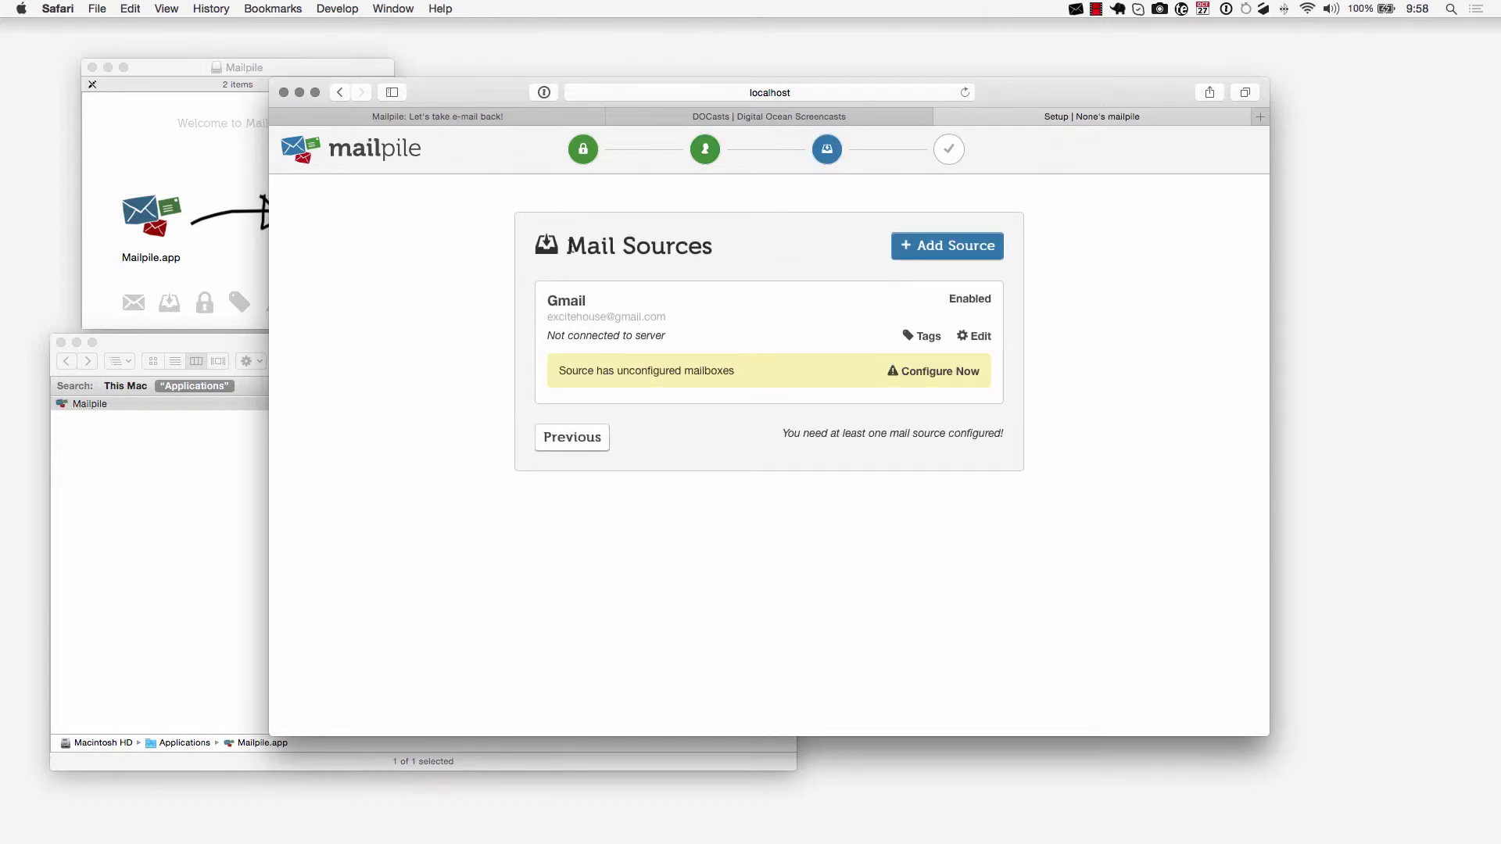
pyautogui.moveTo(570, 248); pyautogui.dragTo(724, 252)
pyautogui.click(941, 371)
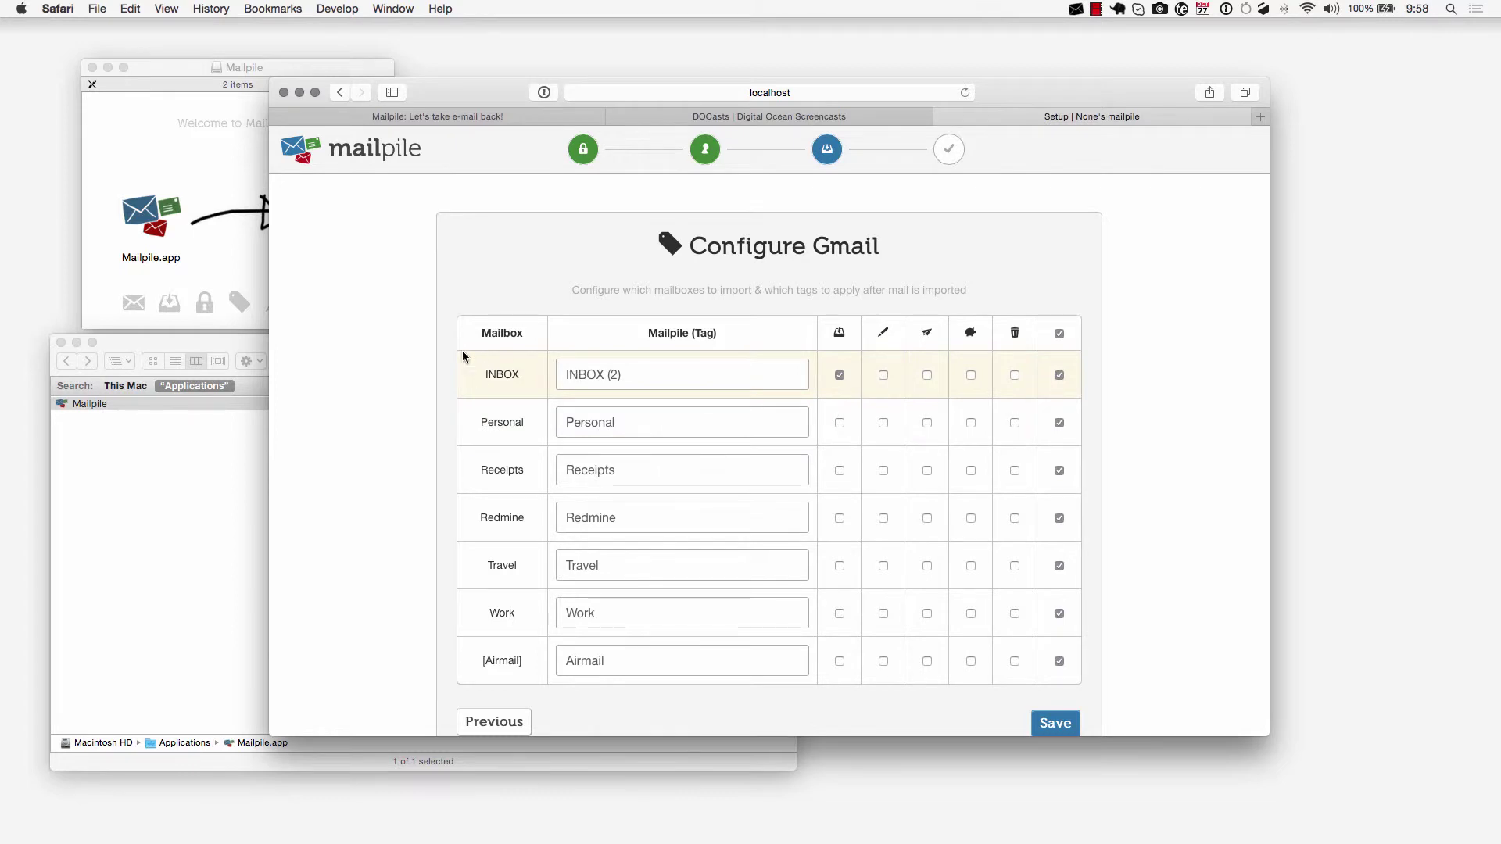
pyautogui.moveTo(659, 332)
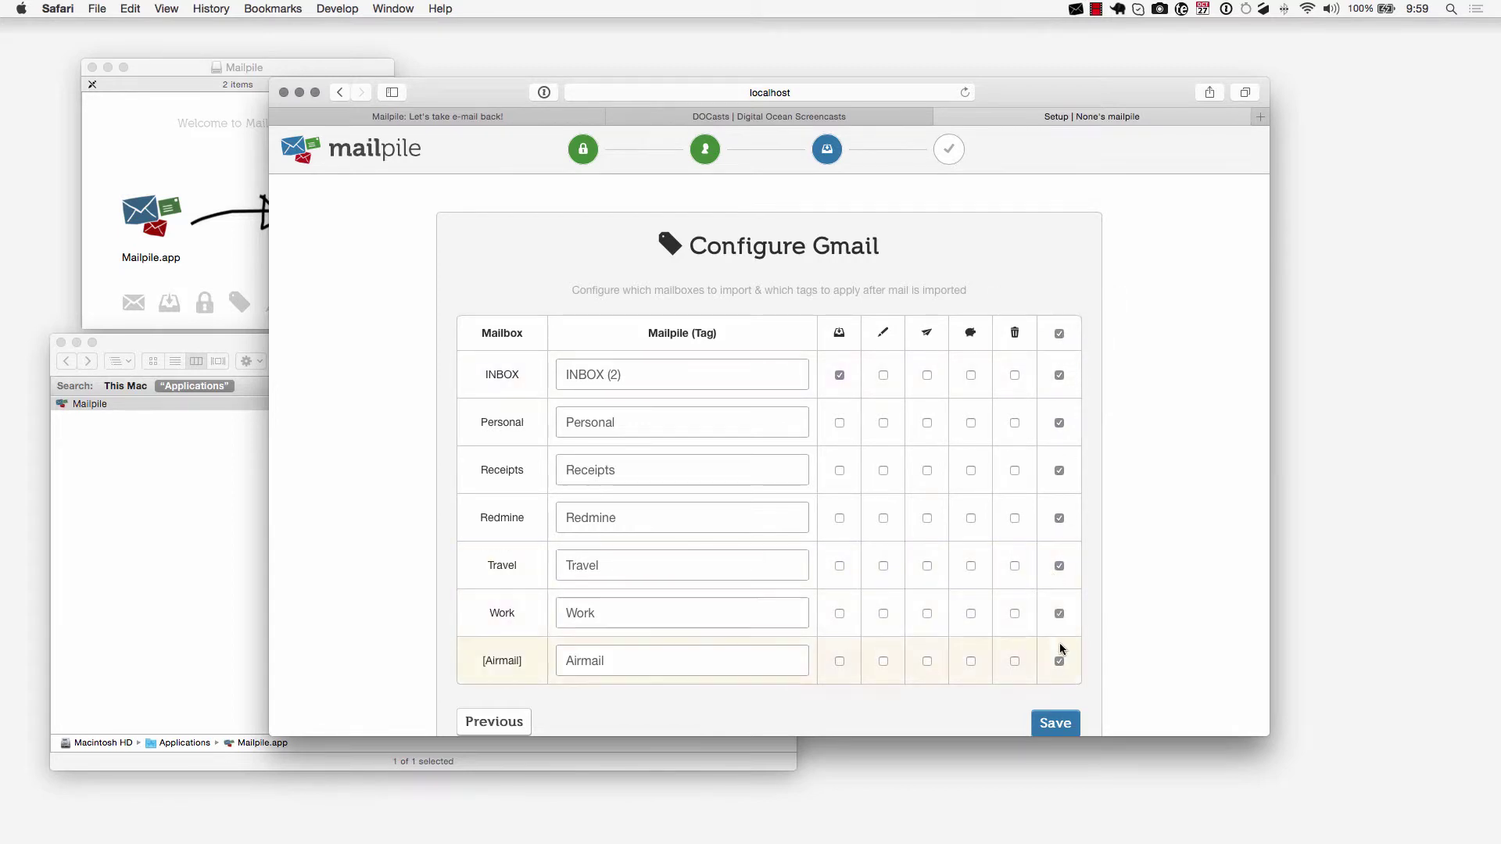
pyautogui.click(1059, 334)
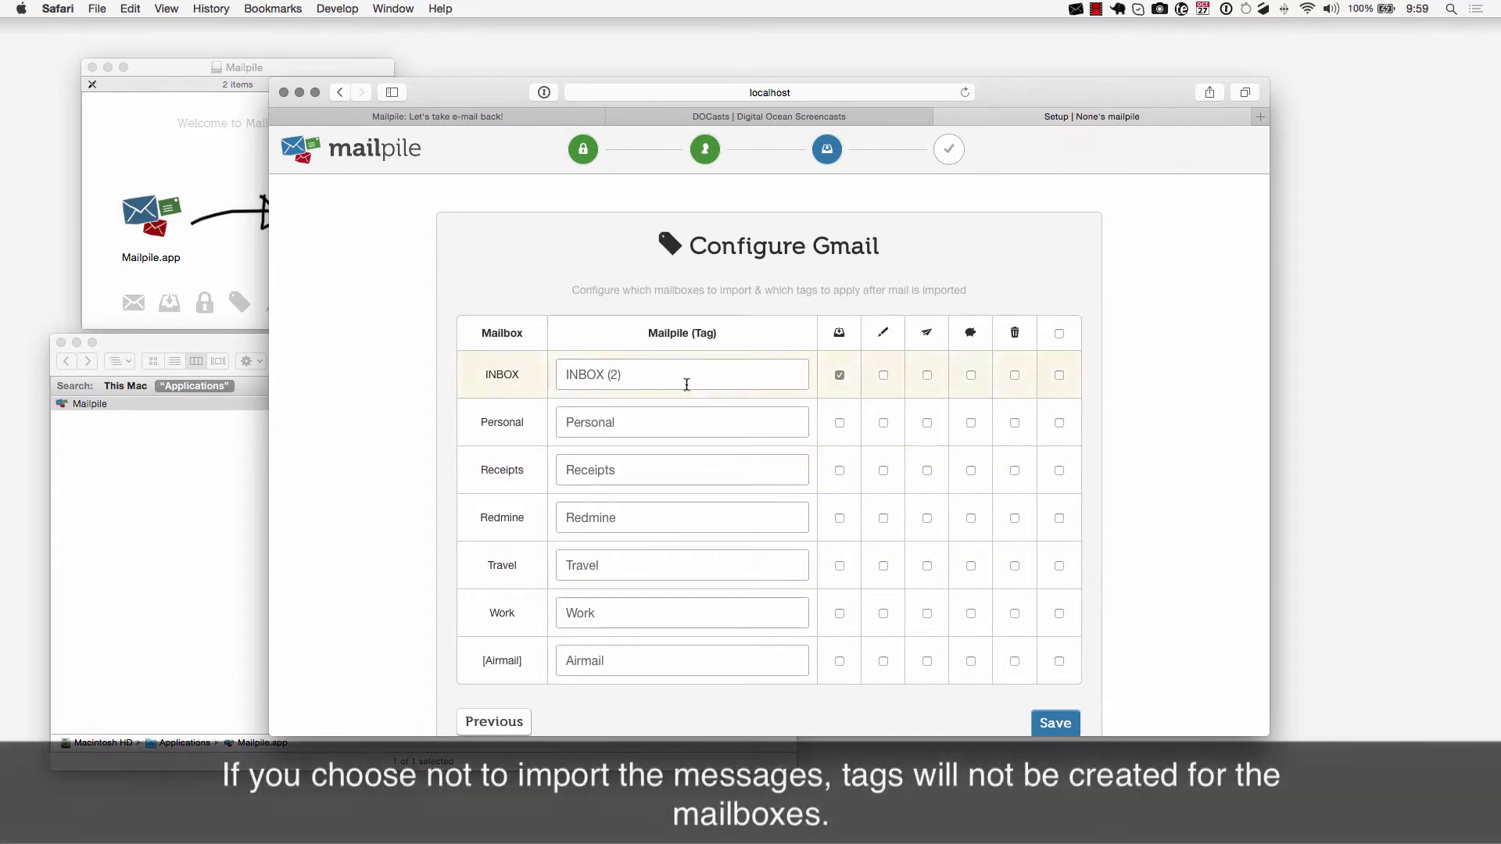
pyautogui.scroll(-3, 1086, 699)
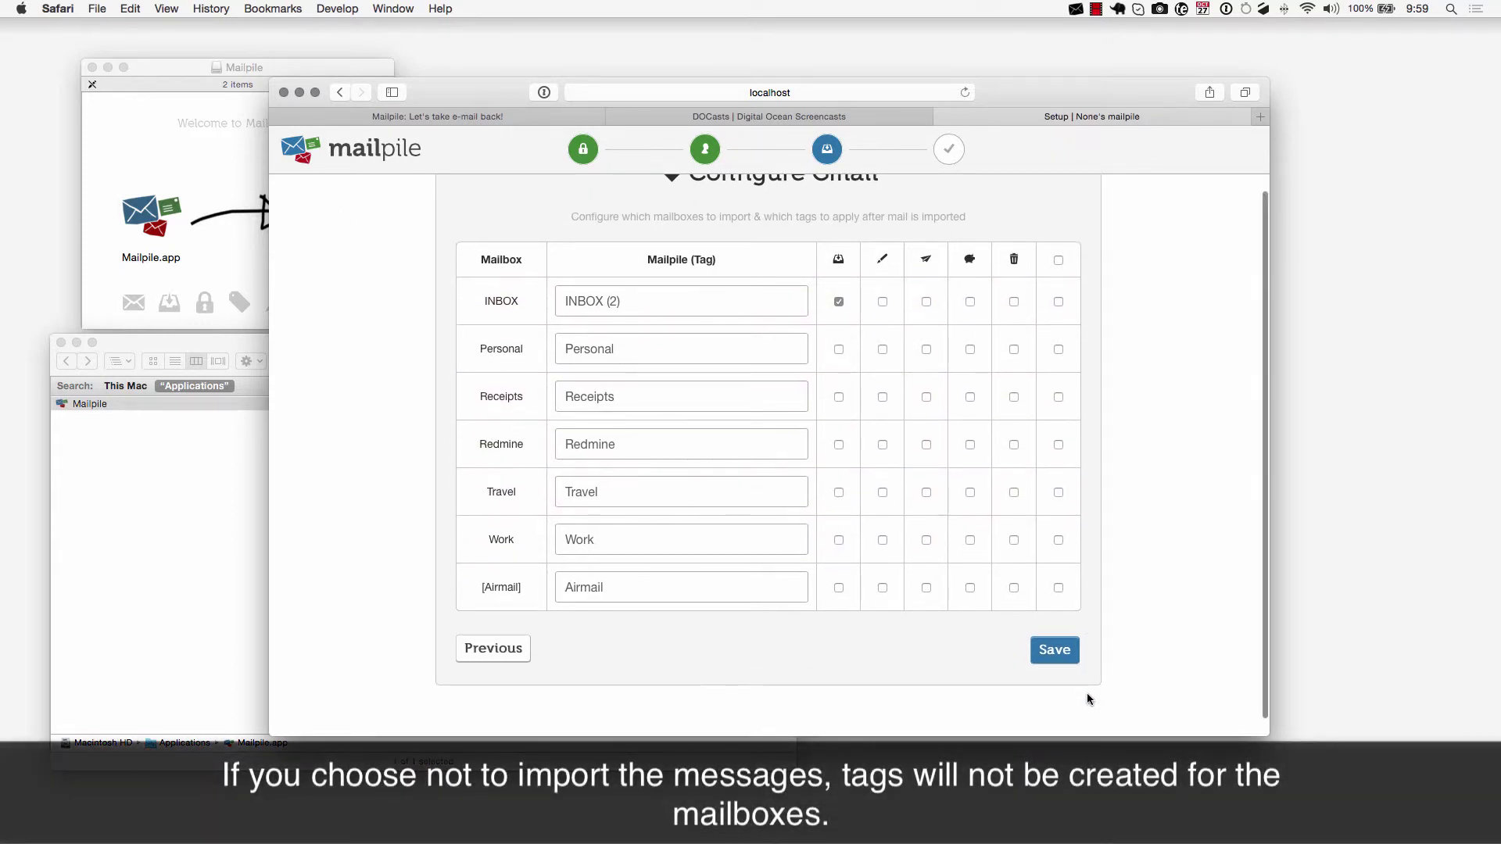
pyautogui.scroll(3, 1096, 641)
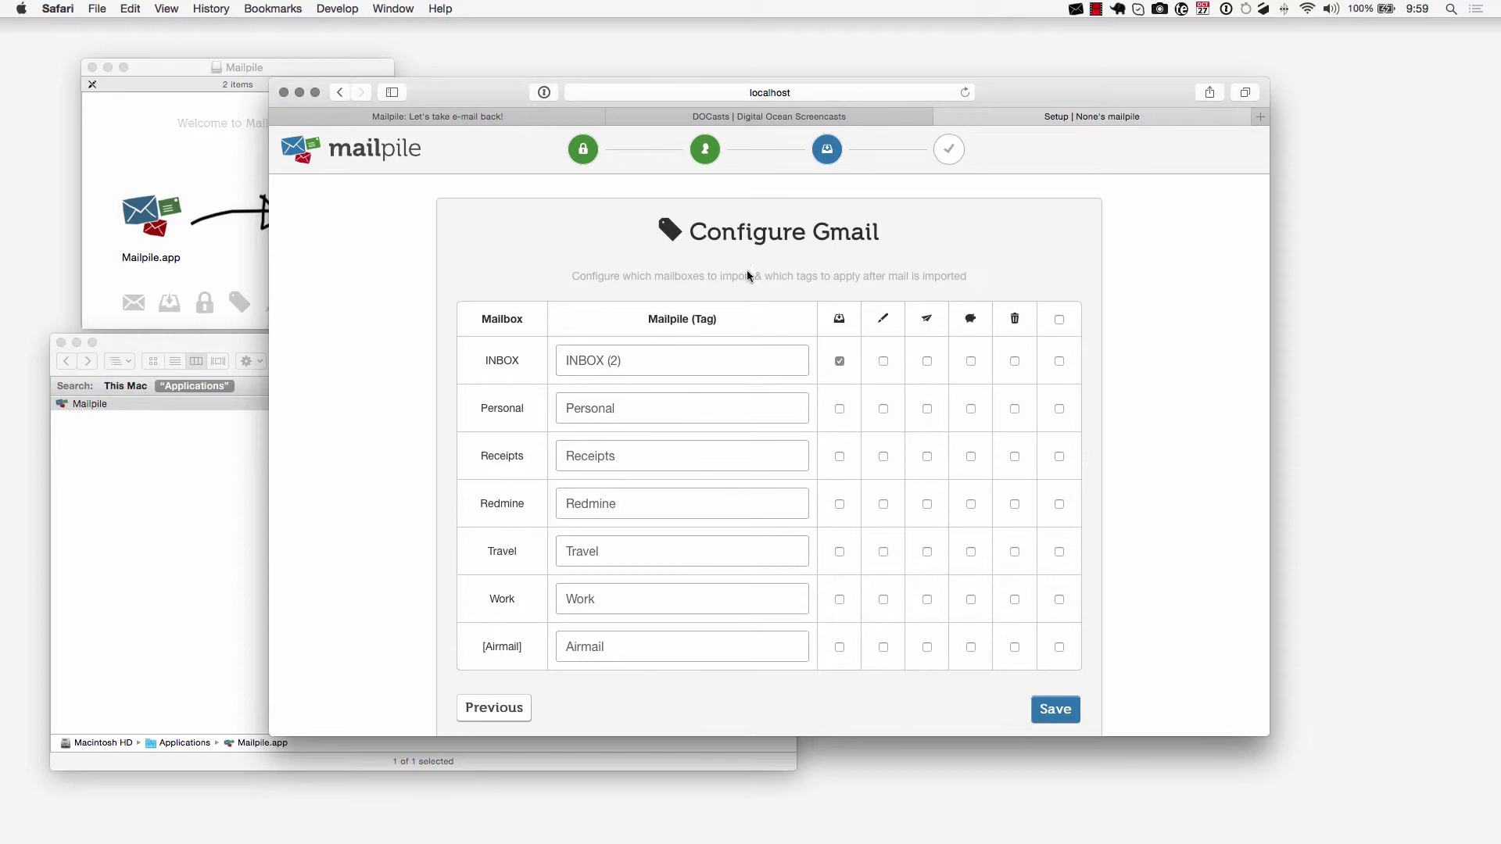
# - Save the Gmail mail source, finish the Mail Sources and Great Job screens, and go to the Inbox
pyautogui.click(1057, 711)
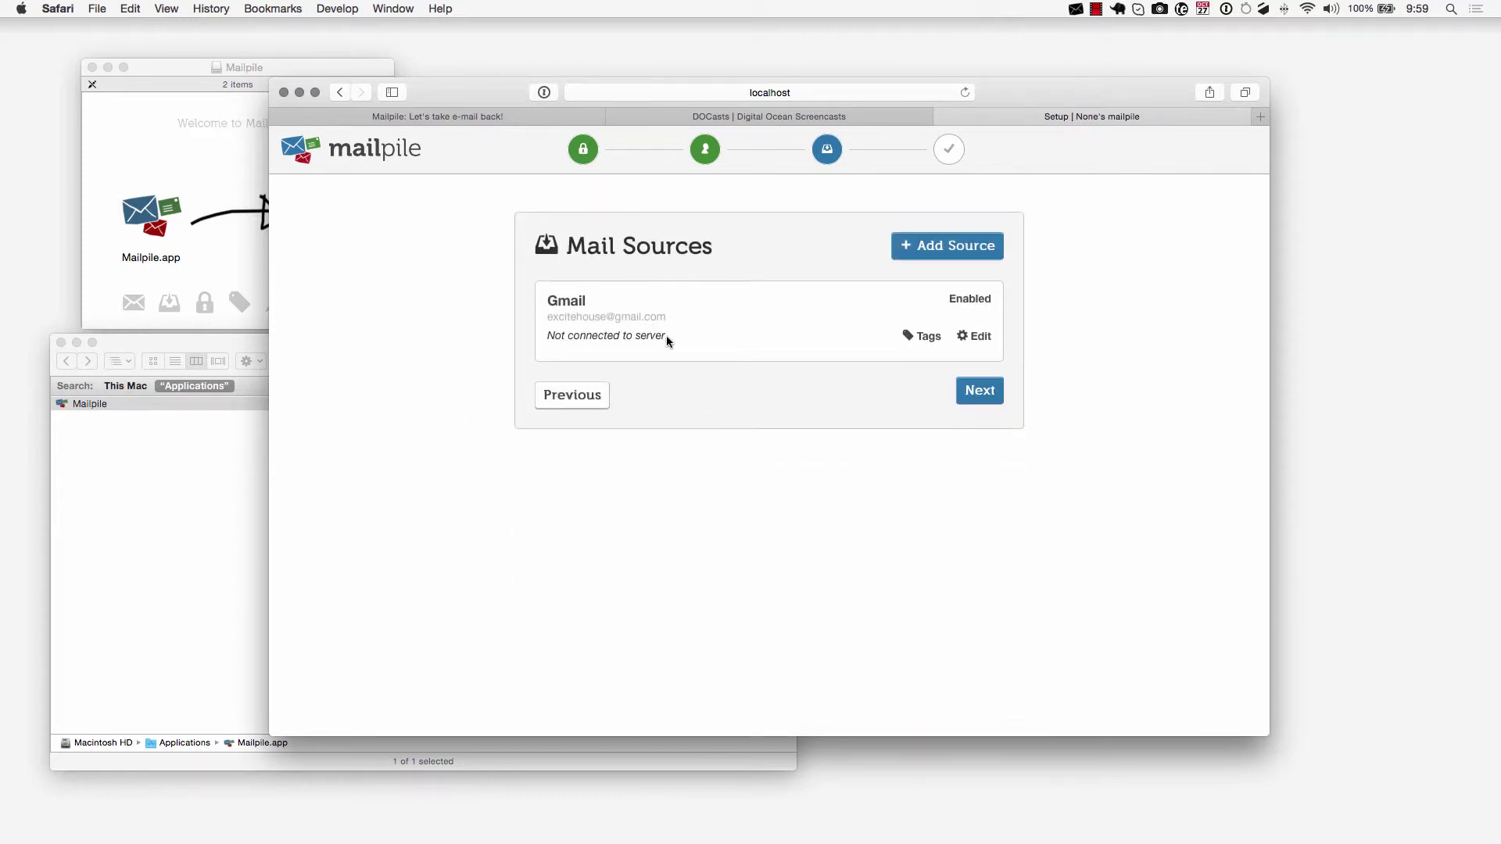
pyautogui.moveTo(667, 336); pyautogui.dragTo(547, 337)
pyautogui.click(613, 341)
pyautogui.click(981, 391)
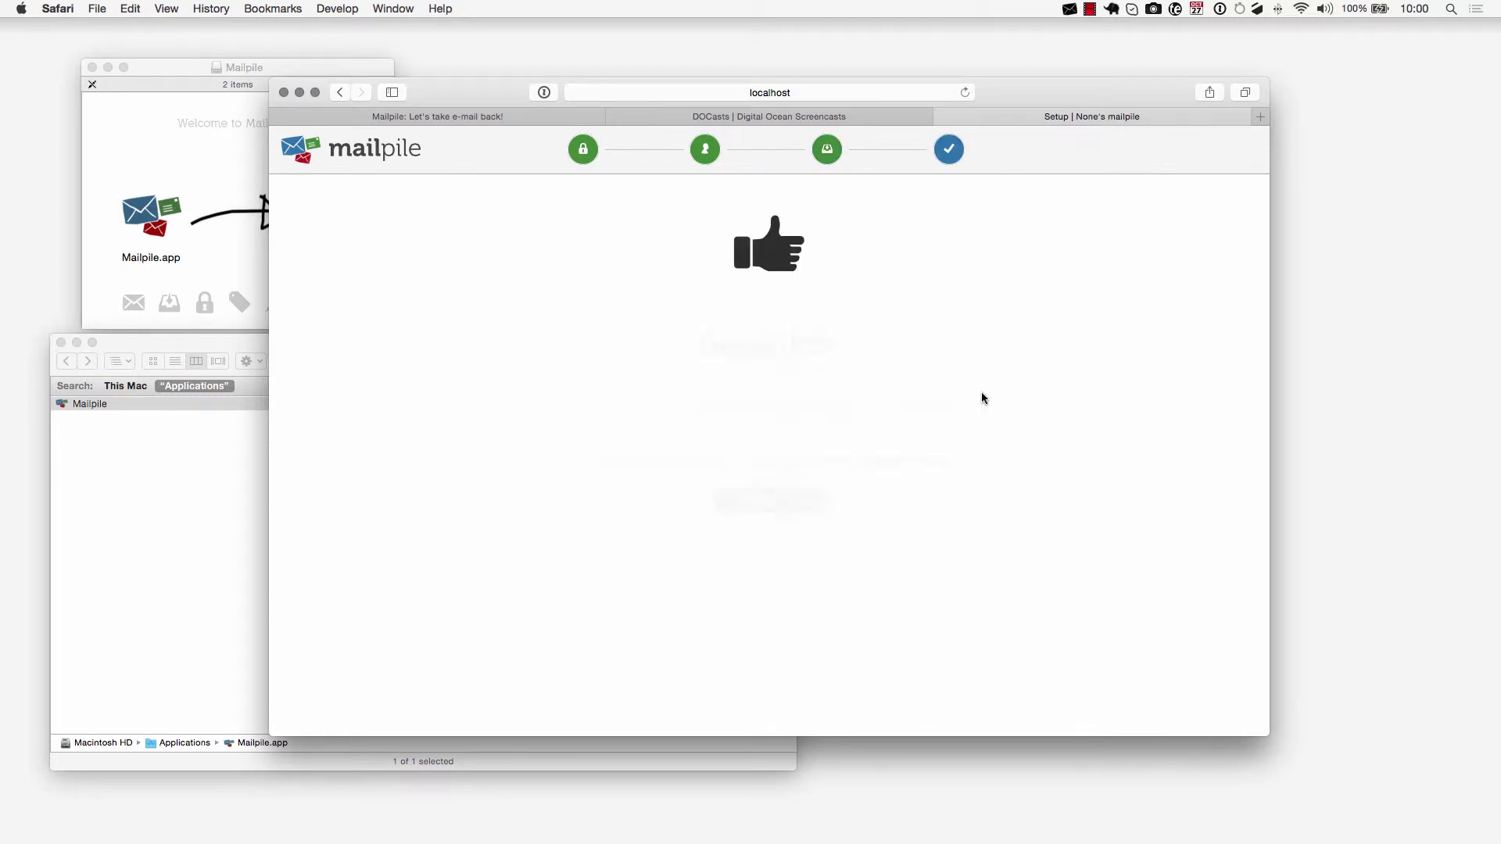
pyautogui.click(771, 499)
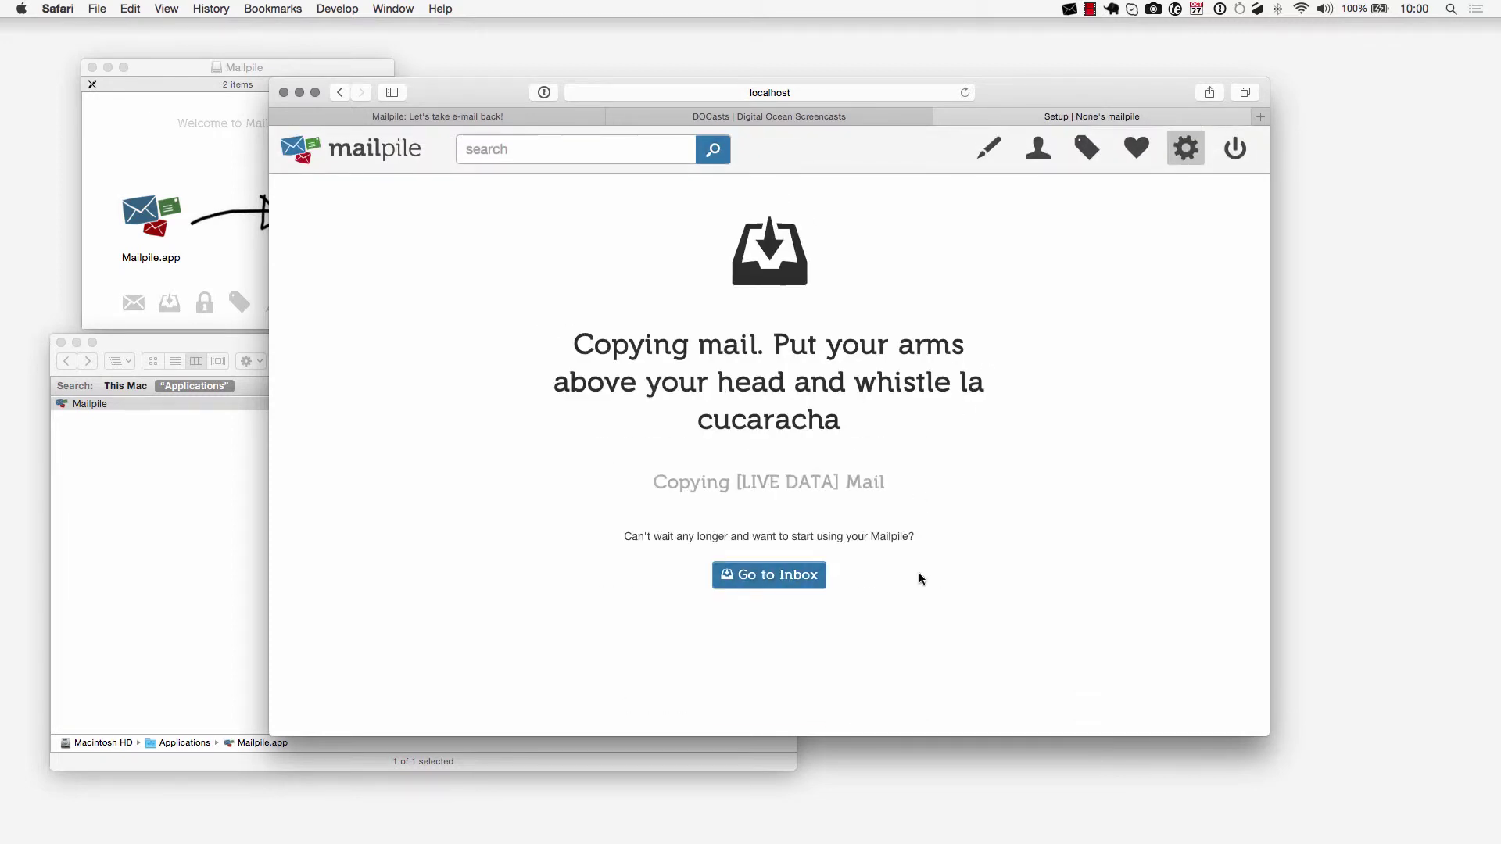
pyautogui.click(802, 576)
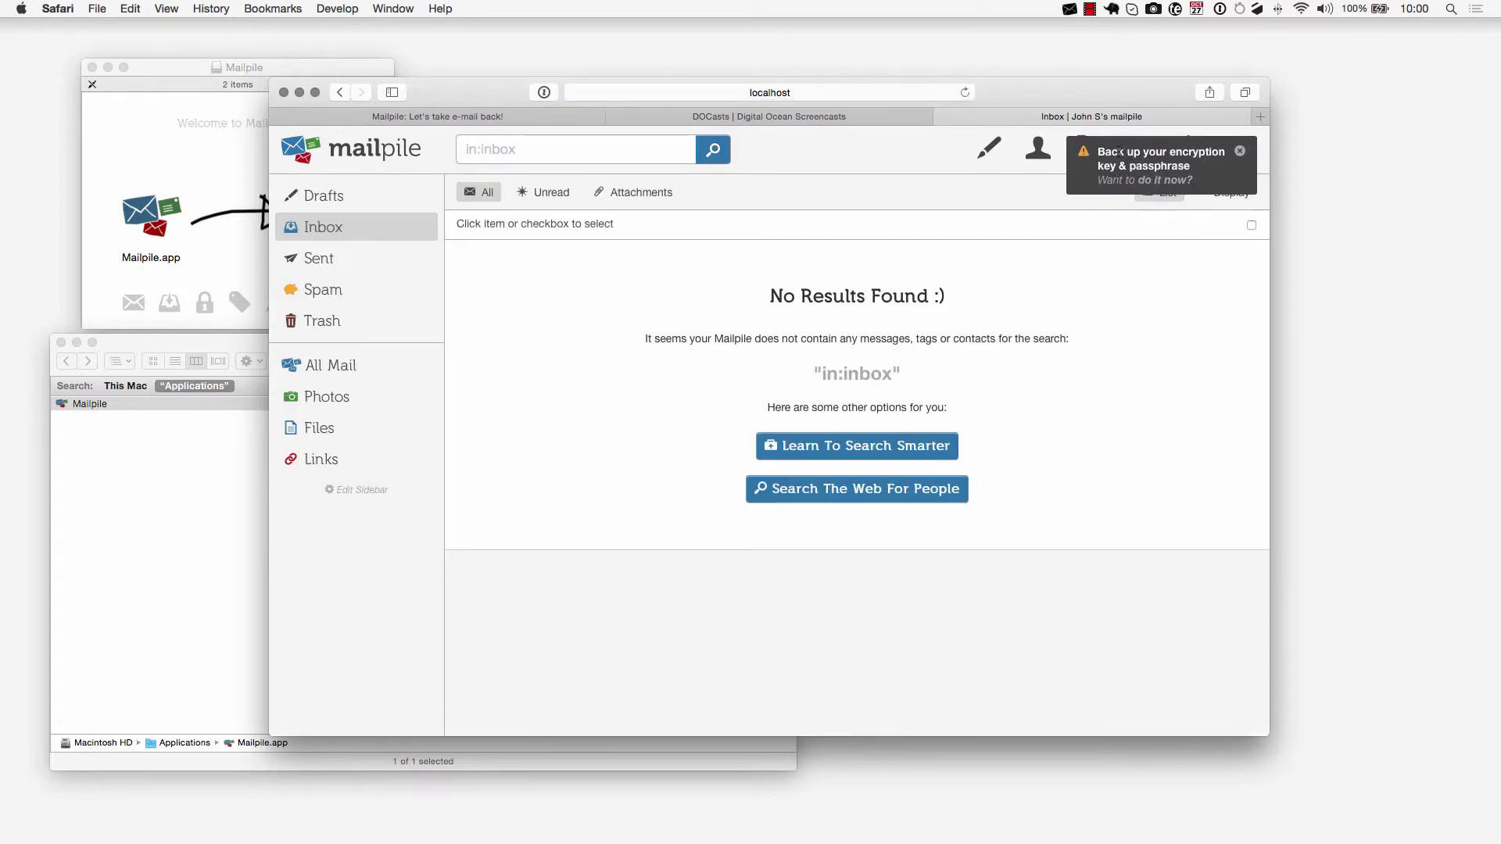
pyautogui.moveTo(1120, 152); pyautogui.dragTo(1194, 166)
pyautogui.click(1194, 165)
pyautogui.click(1165, 179)
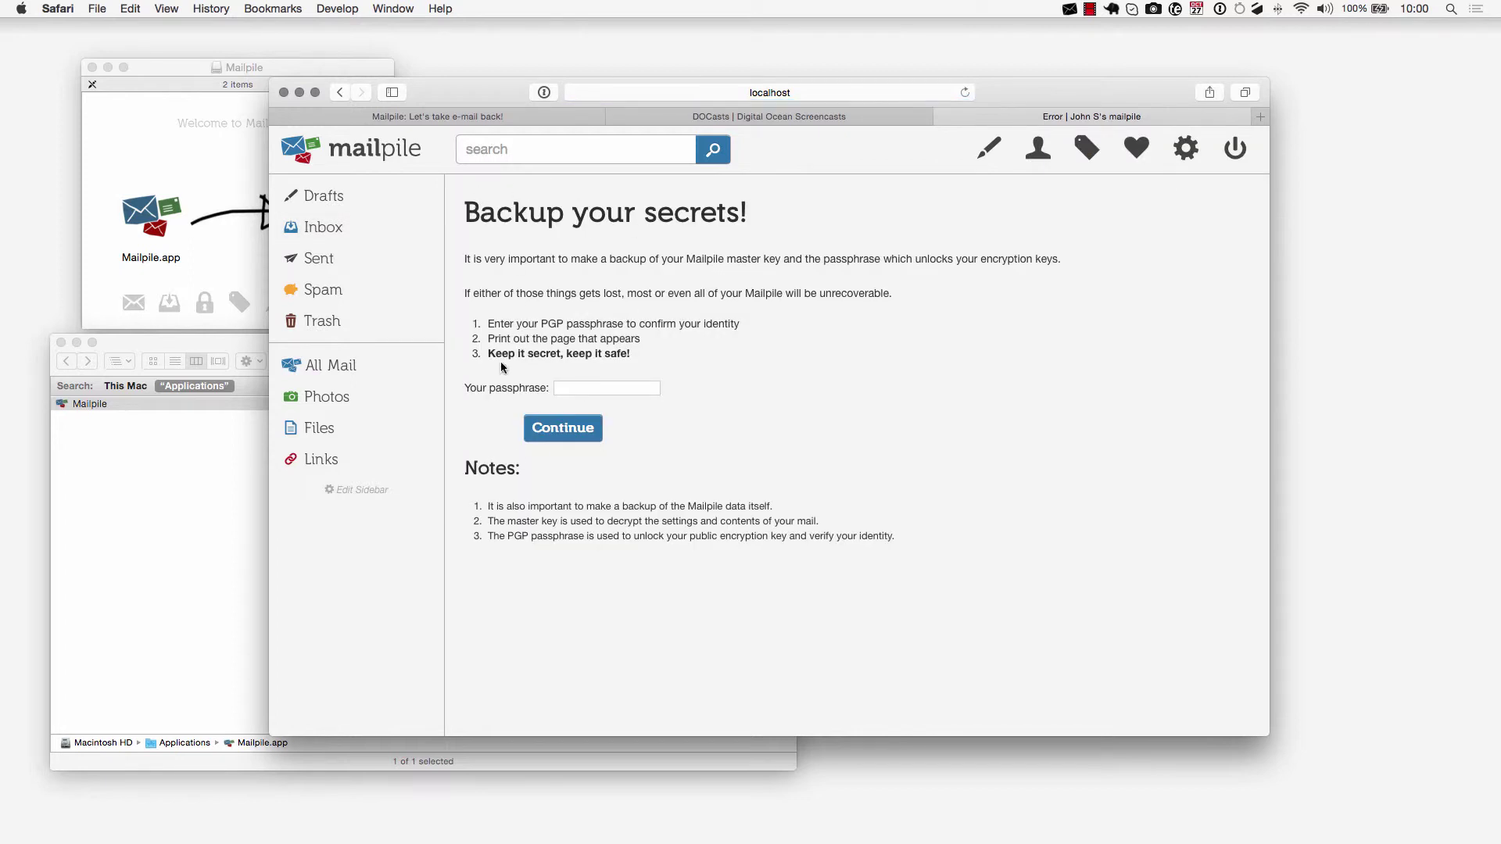
pyautogui.click(577, 381)
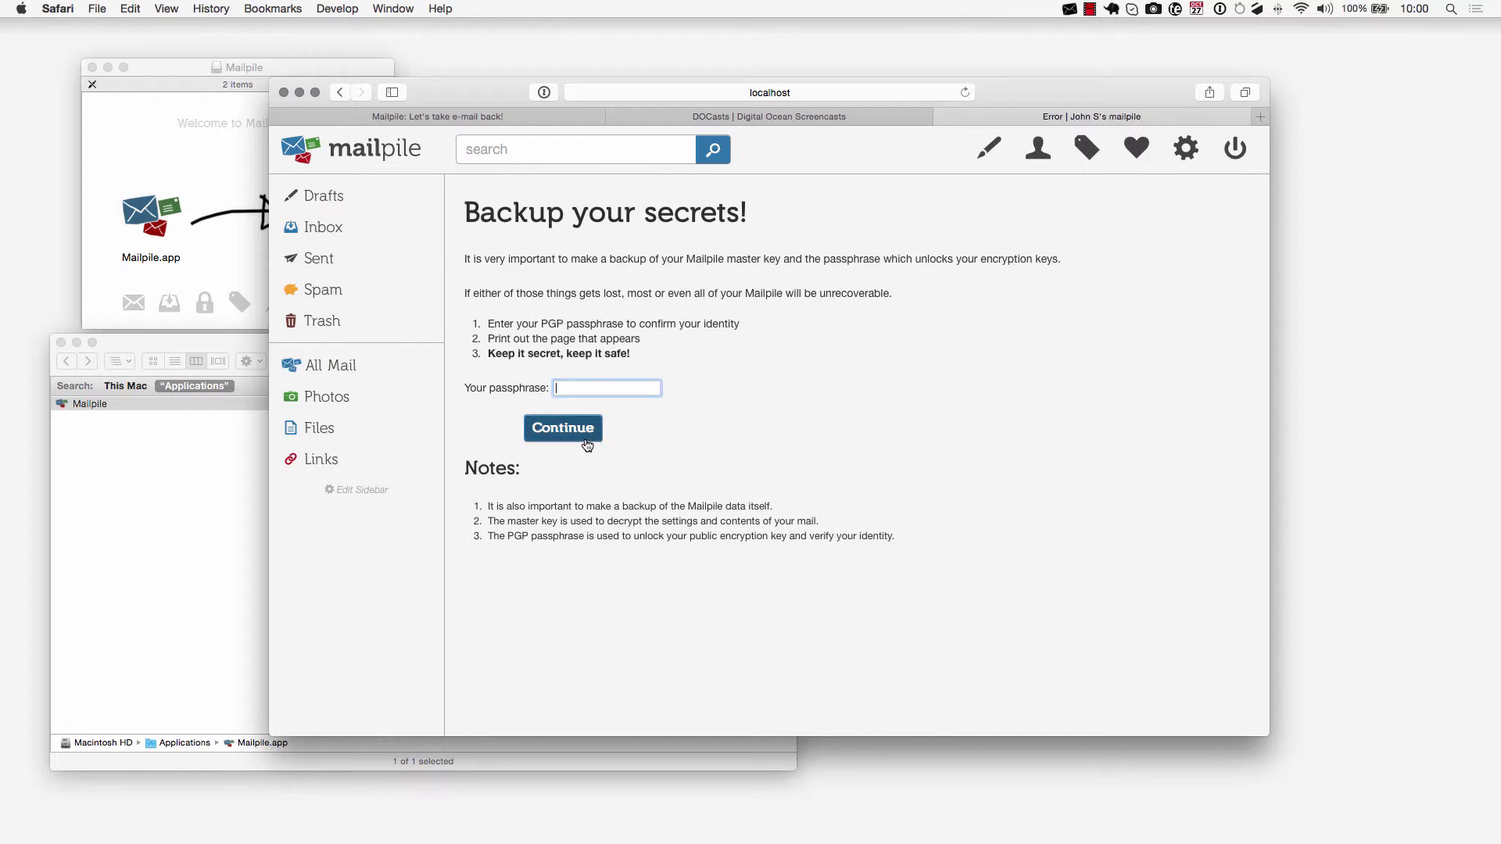
pyautogui.click(657, 257)
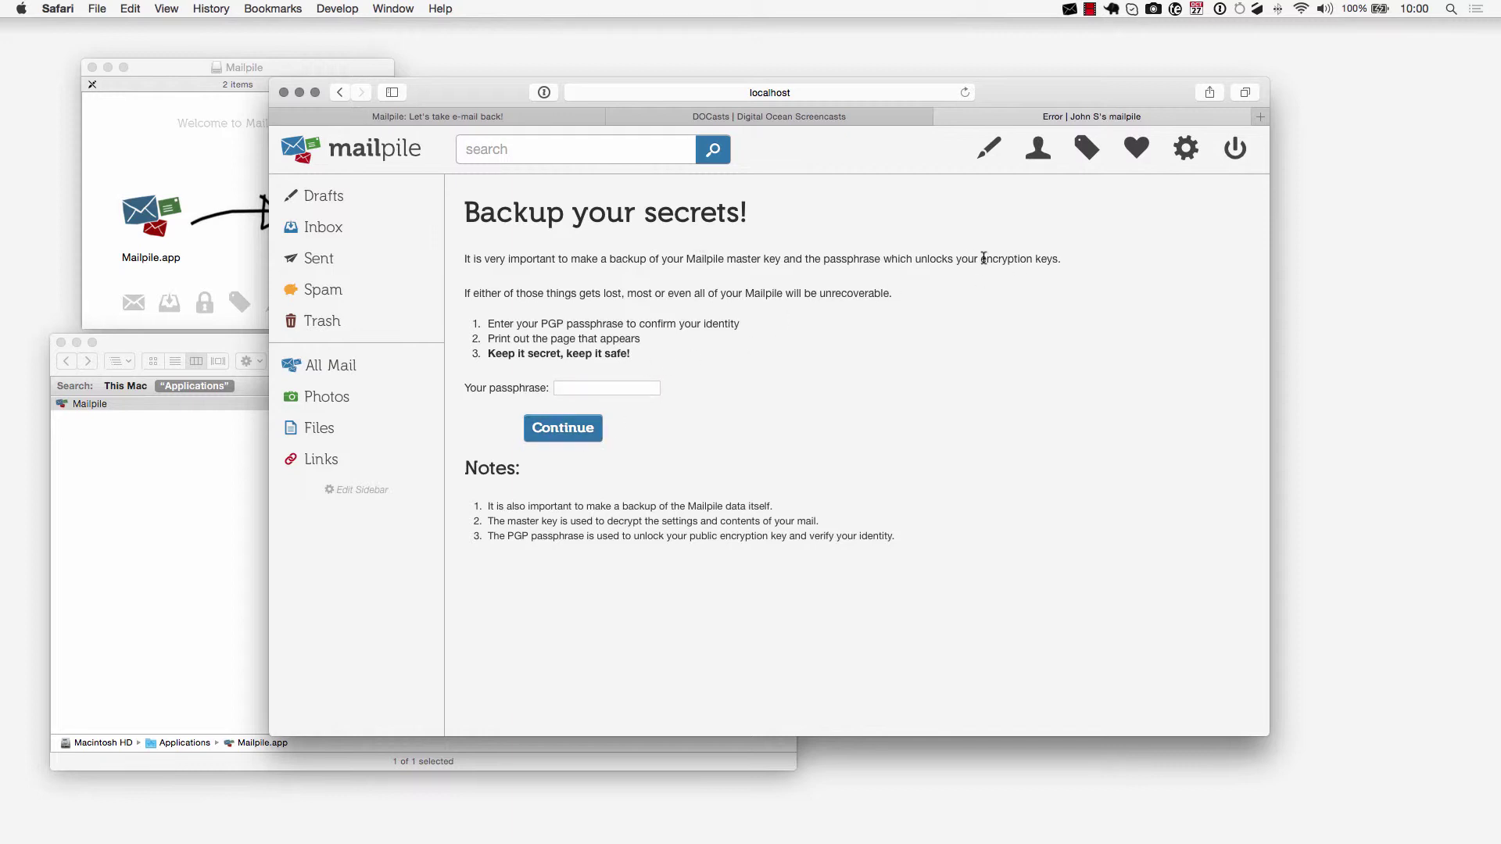
pyautogui.moveTo(980, 258); pyautogui.dragTo(1057, 263)
pyautogui.click(574, 395)
pyautogui.click(327, 227)
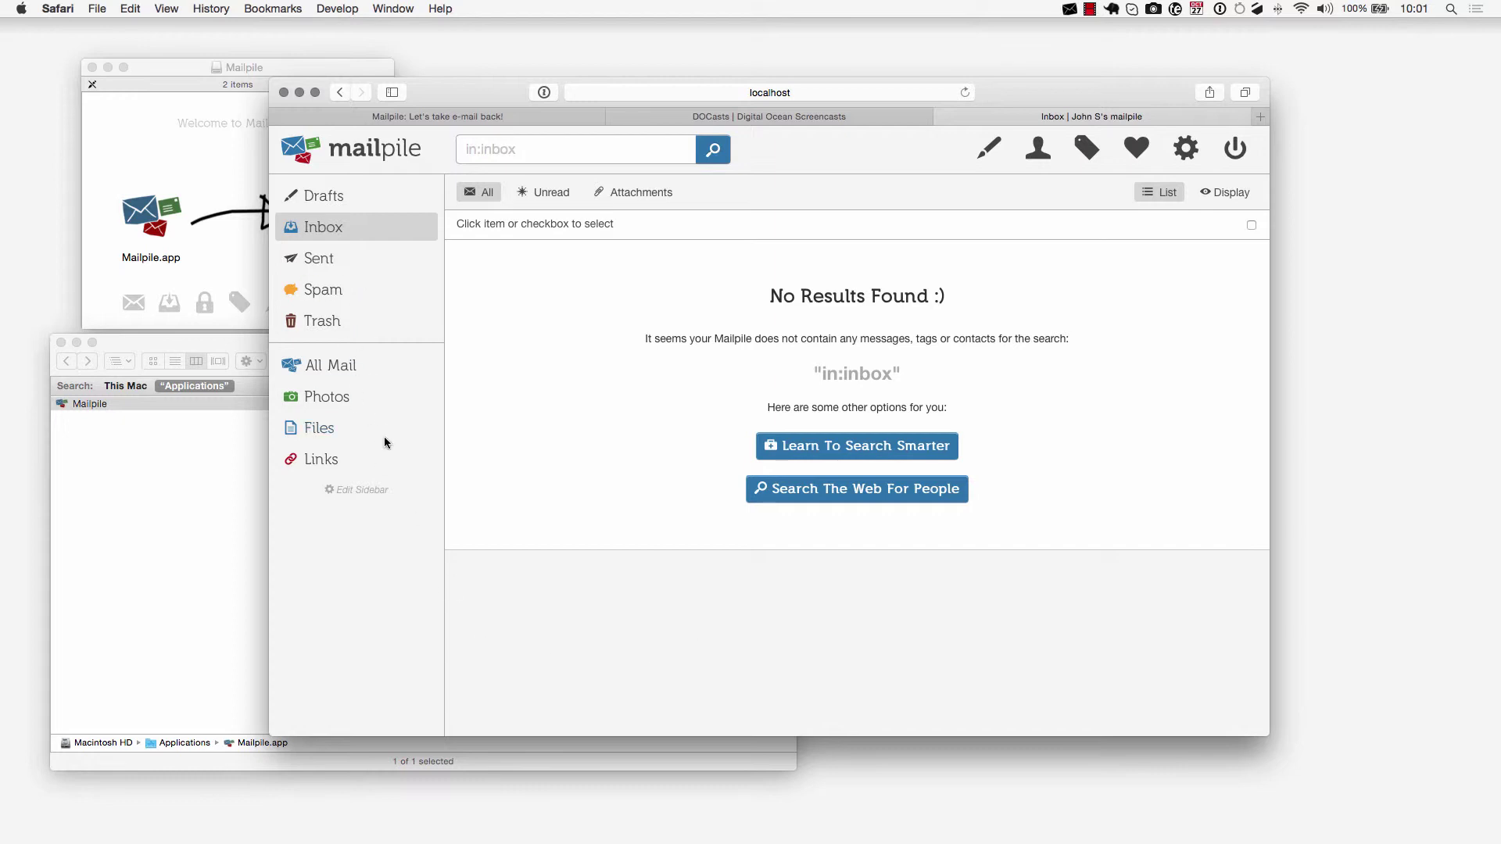
# - Tour Mailpile's Compose, Contacts, Tags and Donate pages
pyautogui.click(990, 148)
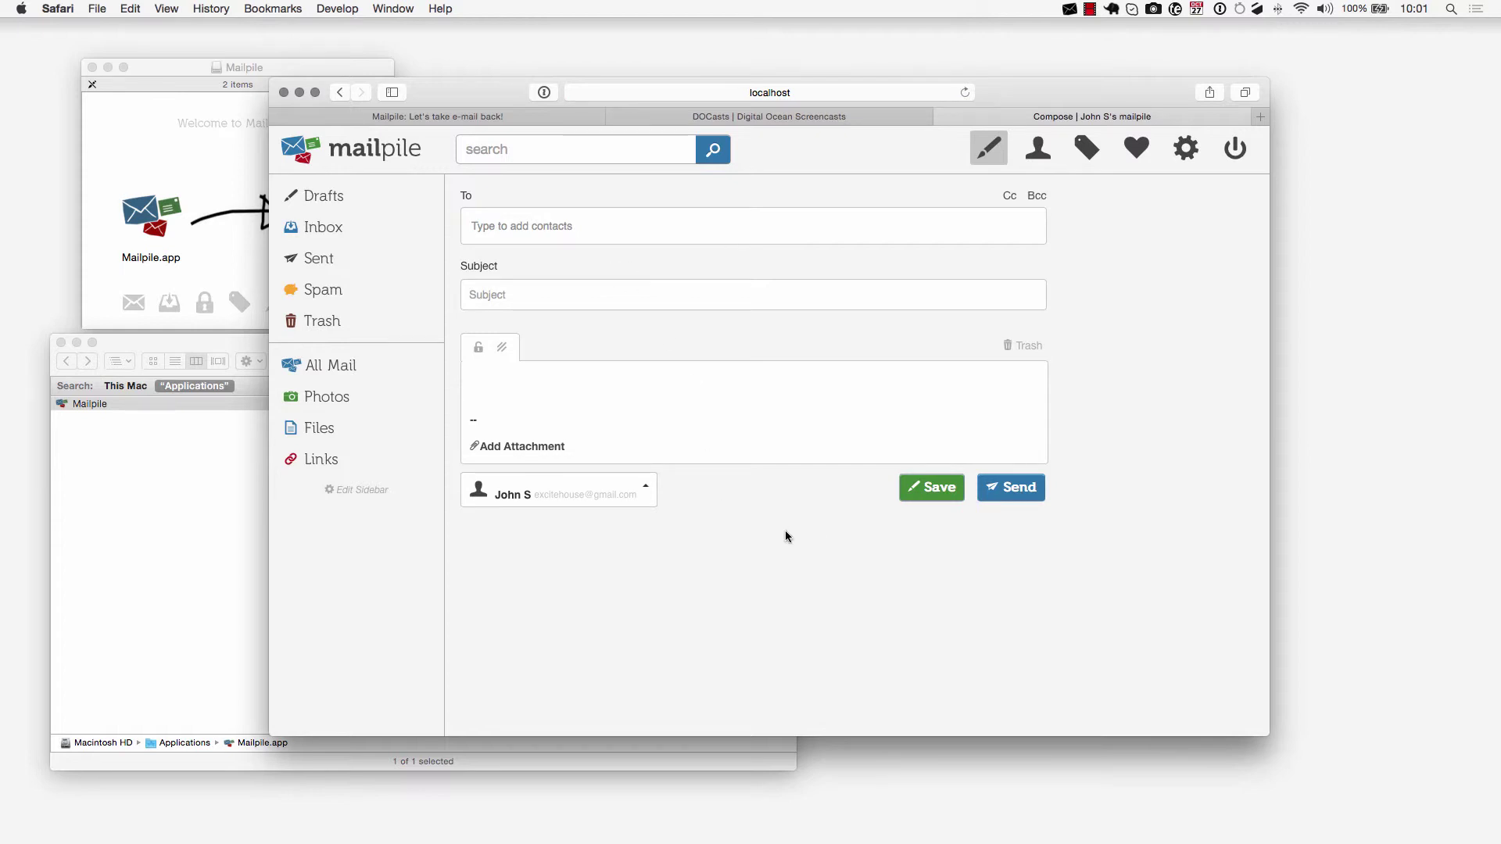
pyautogui.moveTo(480, 349)
pyautogui.click(1052, 150)
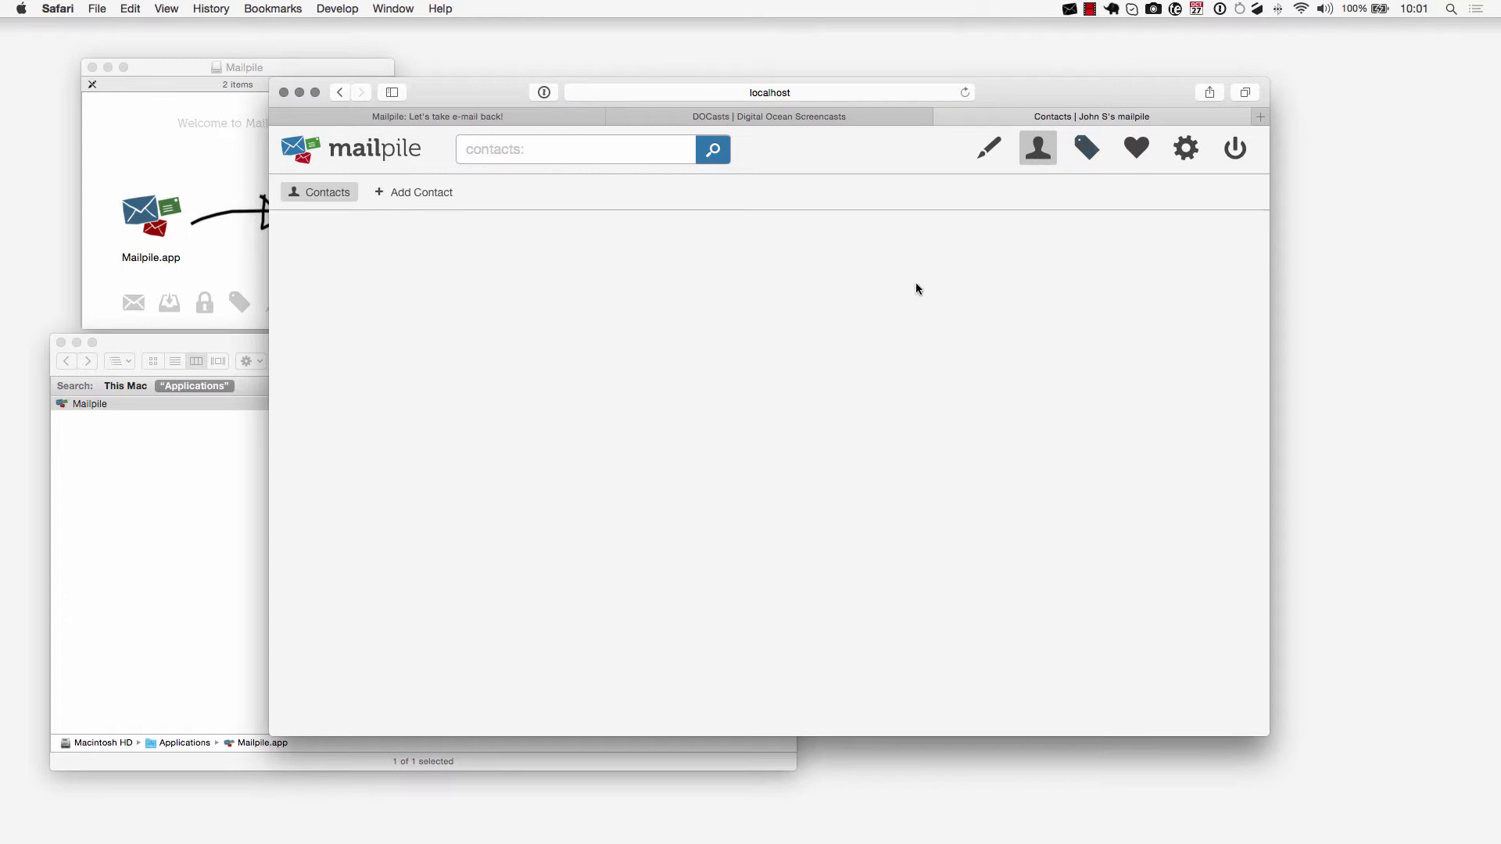
pyautogui.click(1089, 150)
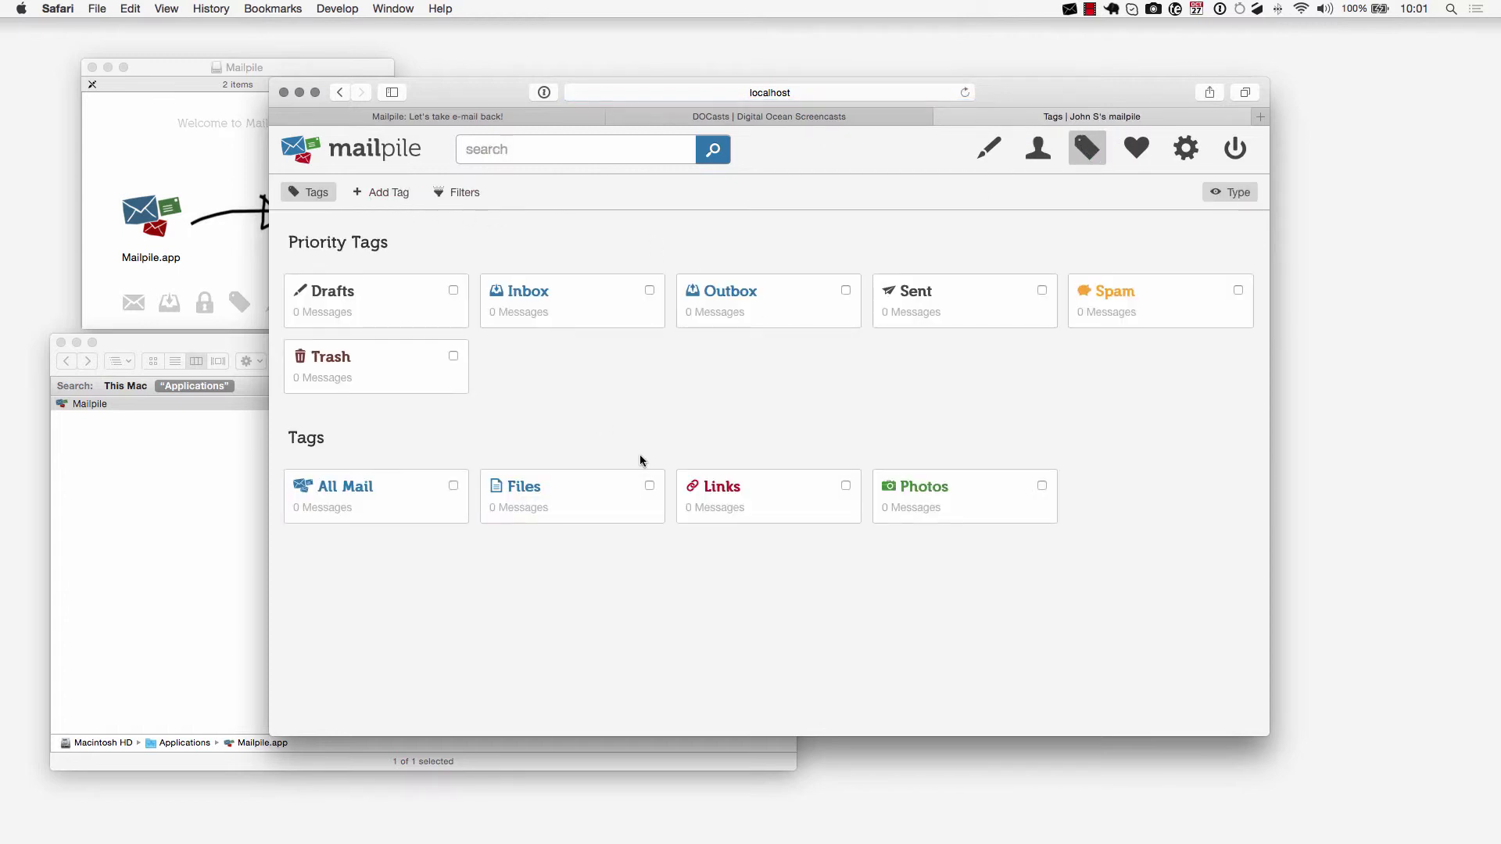
pyautogui.click(1135, 159)
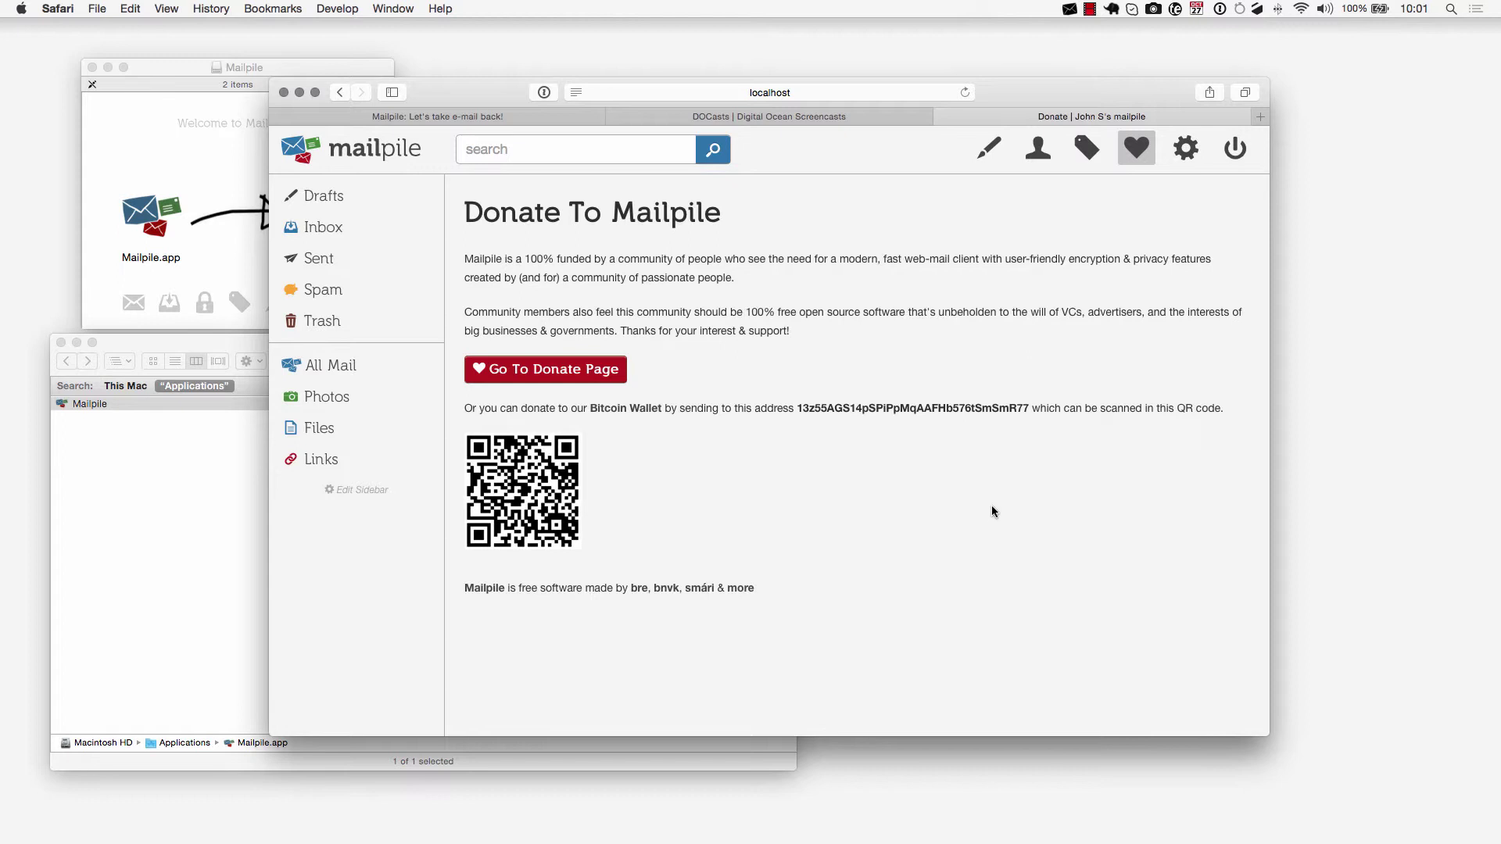
# - Open the profile settings and point out the profile's e-mail address
pyautogui.click(1185, 154)
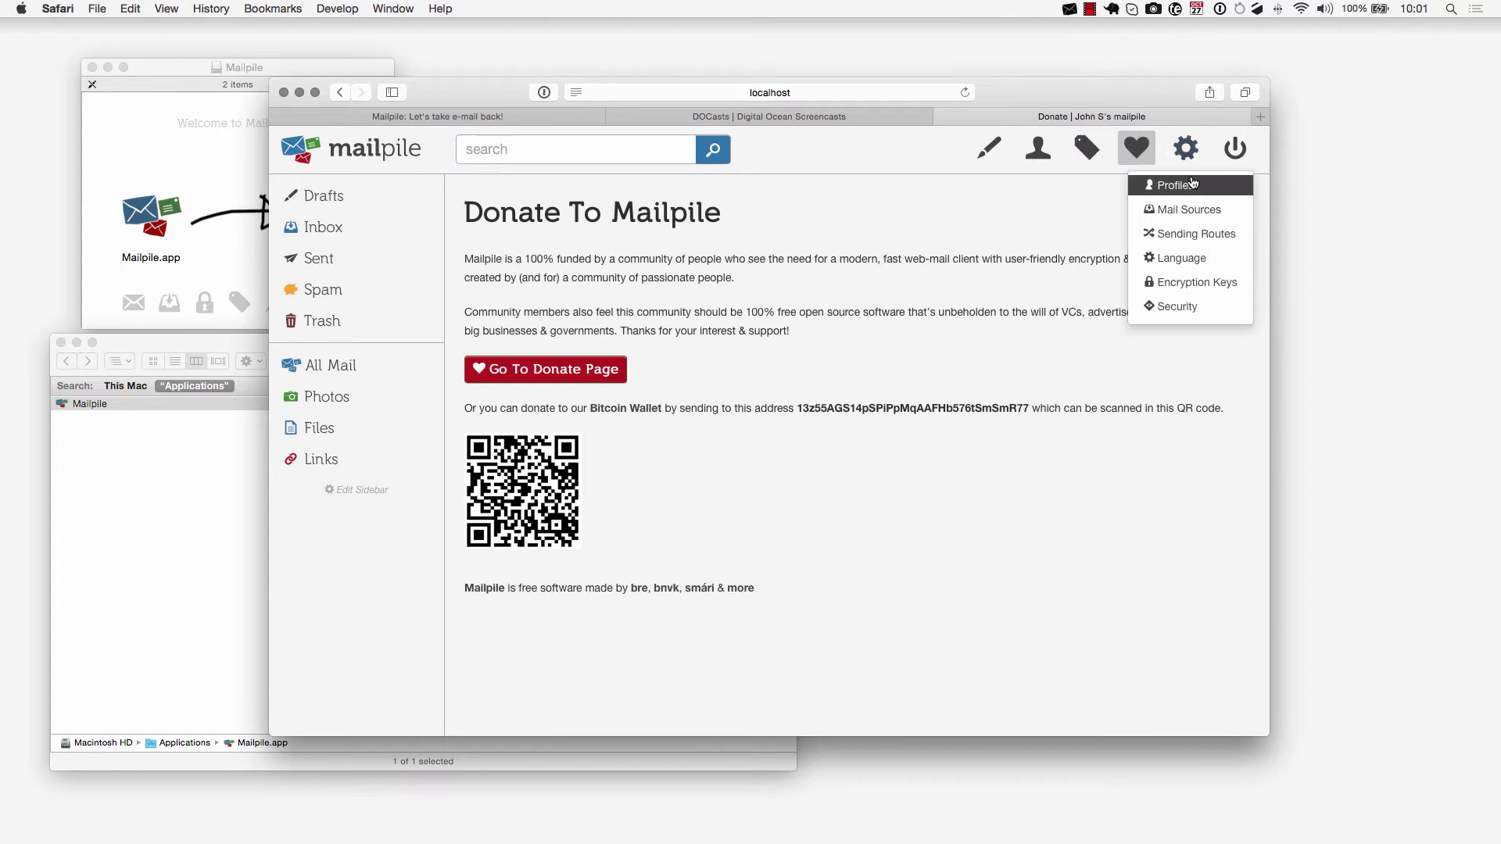
pyautogui.click(1192, 188)
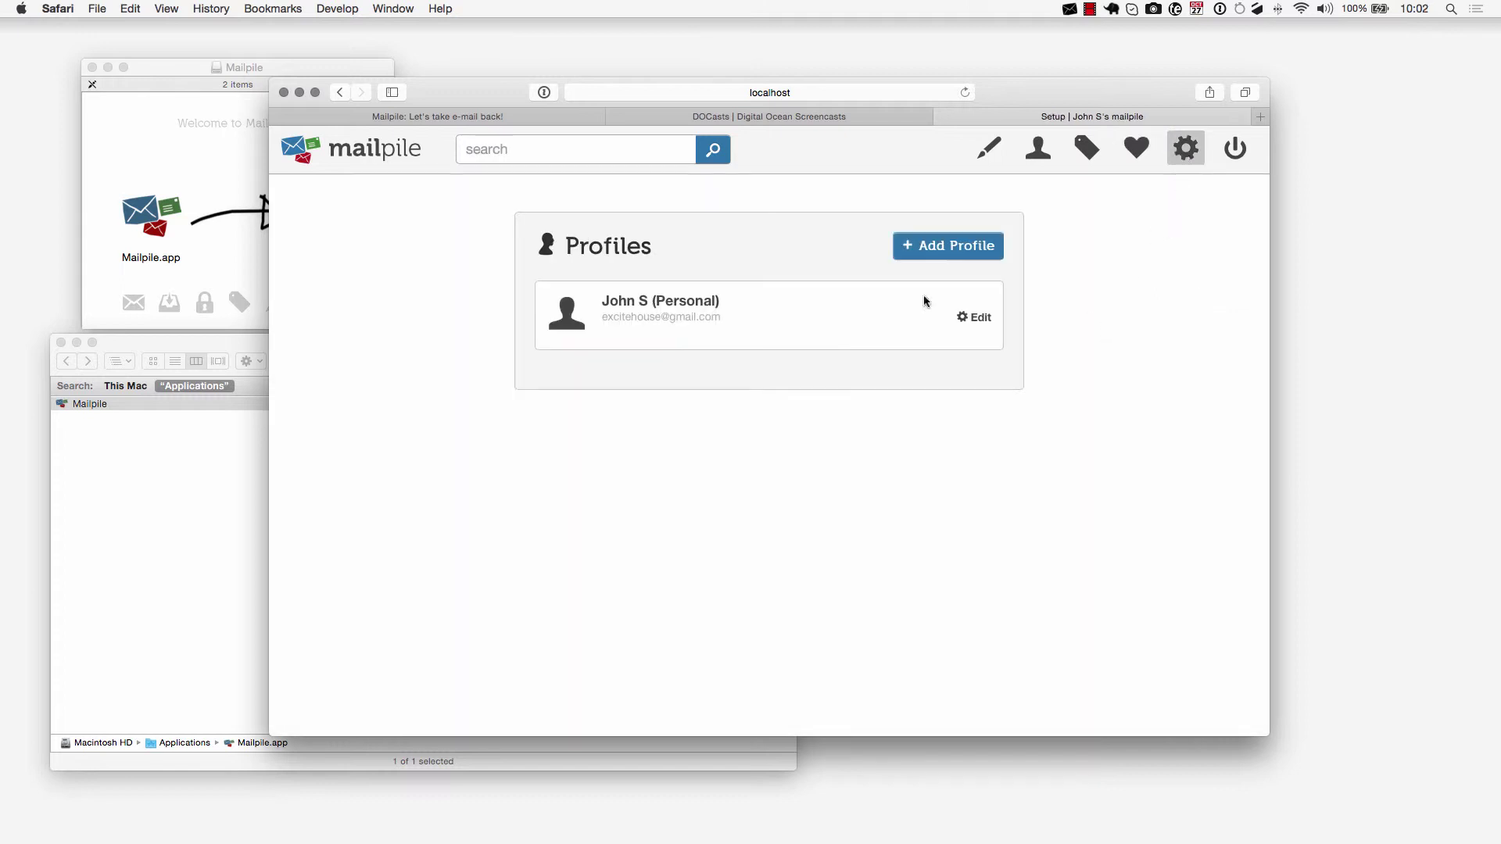
pyautogui.moveTo(722, 316)
pyautogui.mouseDown()
pyautogui.moveTo(600, 316)
pyautogui.moveTo(709, 305)
pyautogui.mouseUp()
pyautogui.click(709, 305)
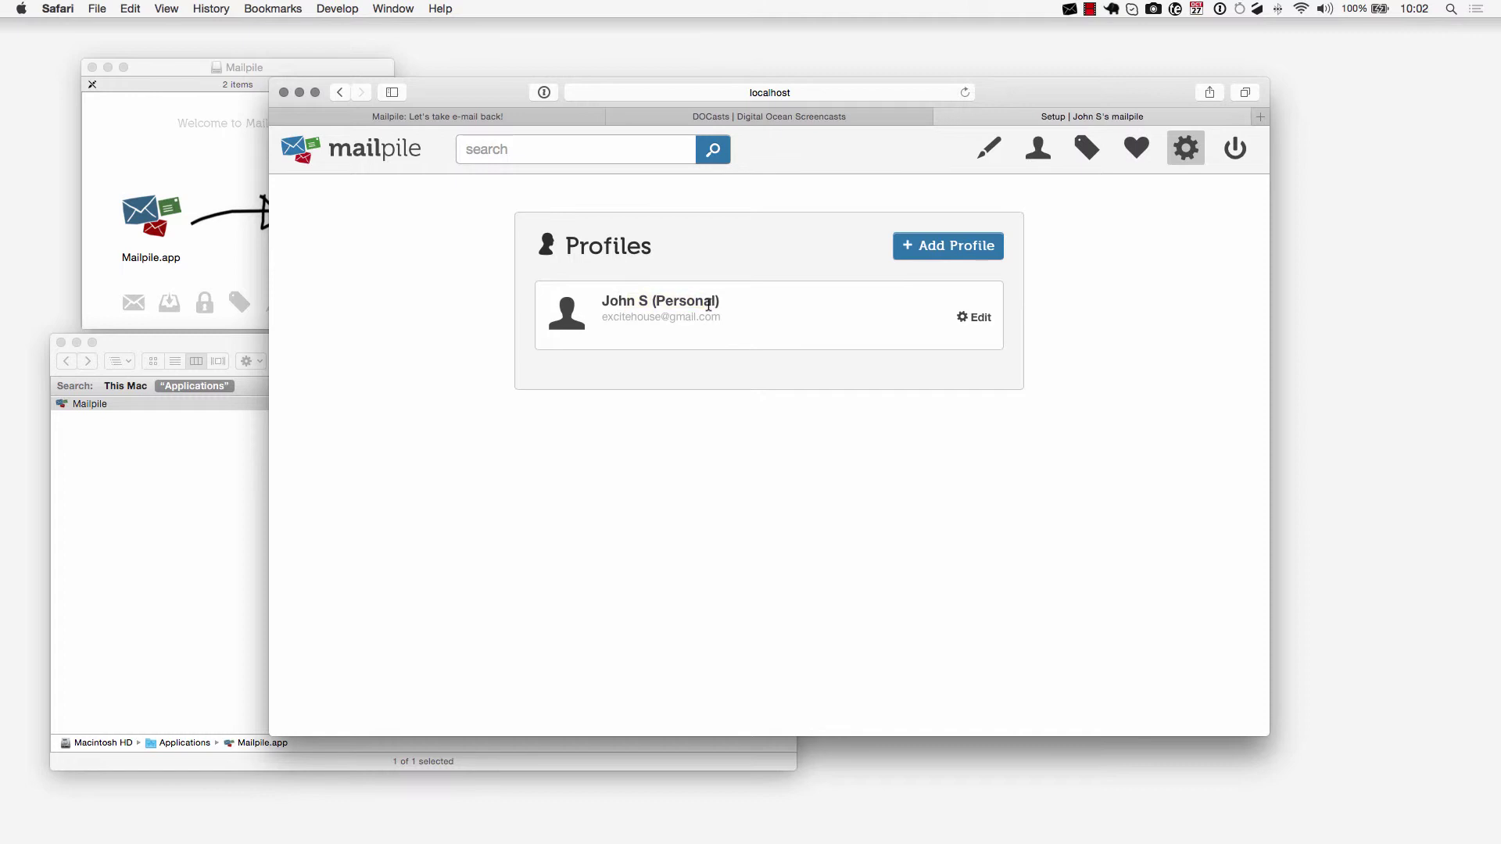
# - Look over the mail sources settings, then the sending routes page and its add-route form
pyautogui.click(1177, 153)
pyautogui.click(1190, 209)
pyautogui.click(1187, 148)
pyautogui.click(1181, 208)
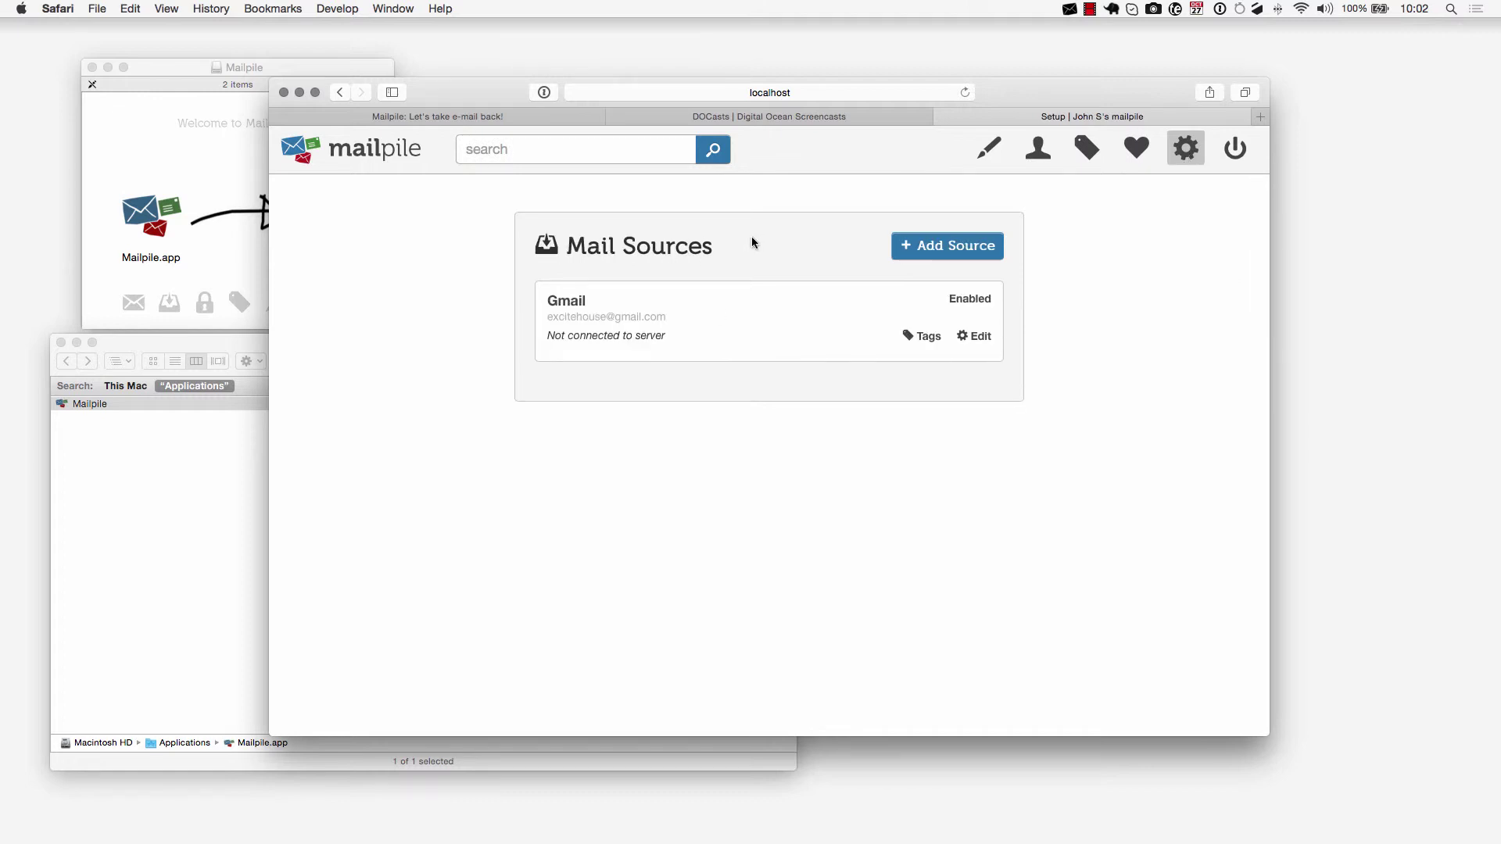
pyautogui.click(1186, 155)
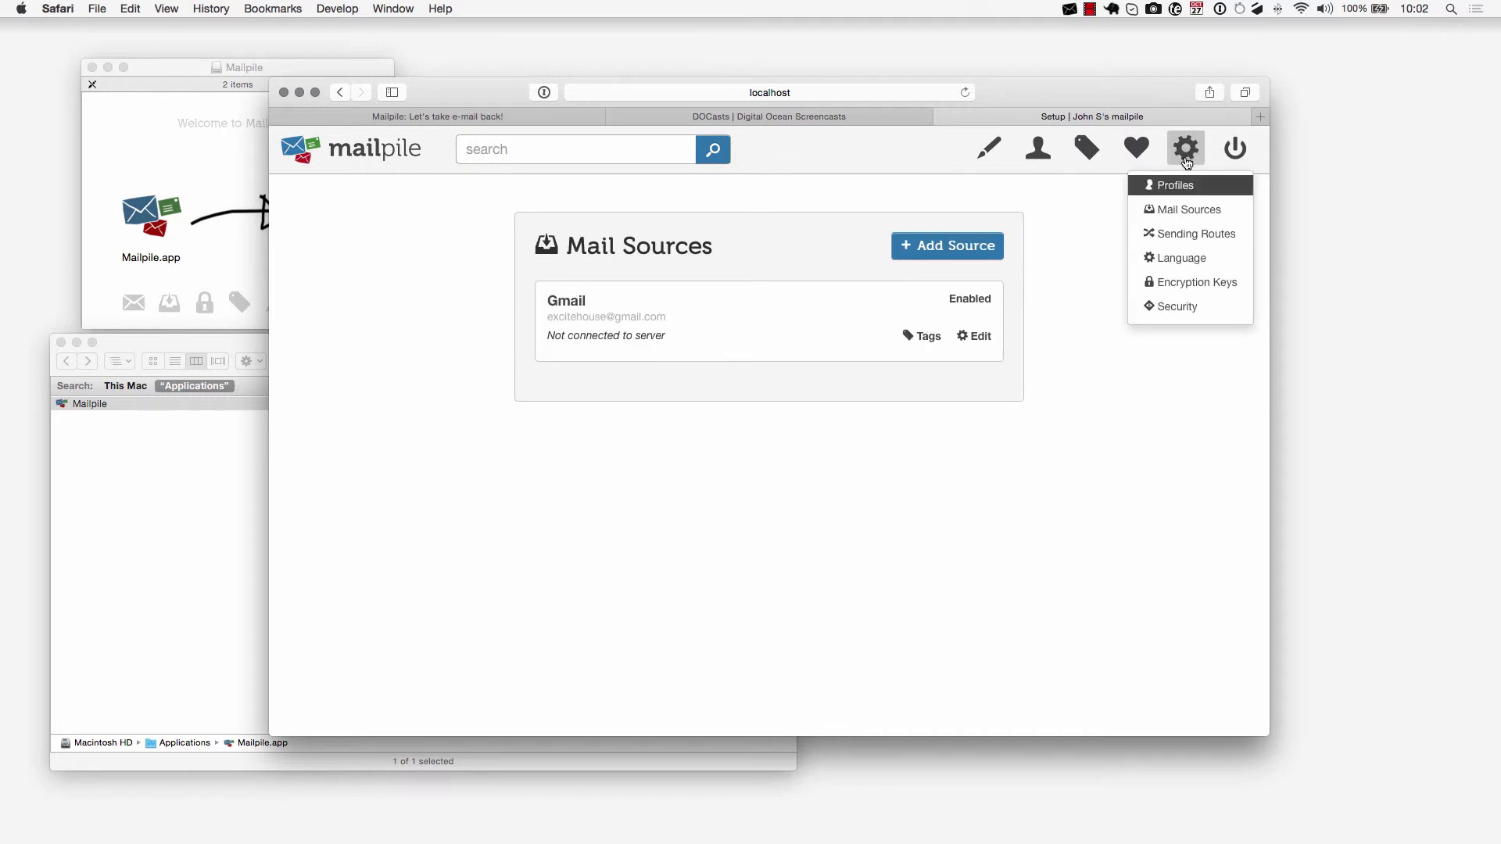
pyautogui.click(1176, 235)
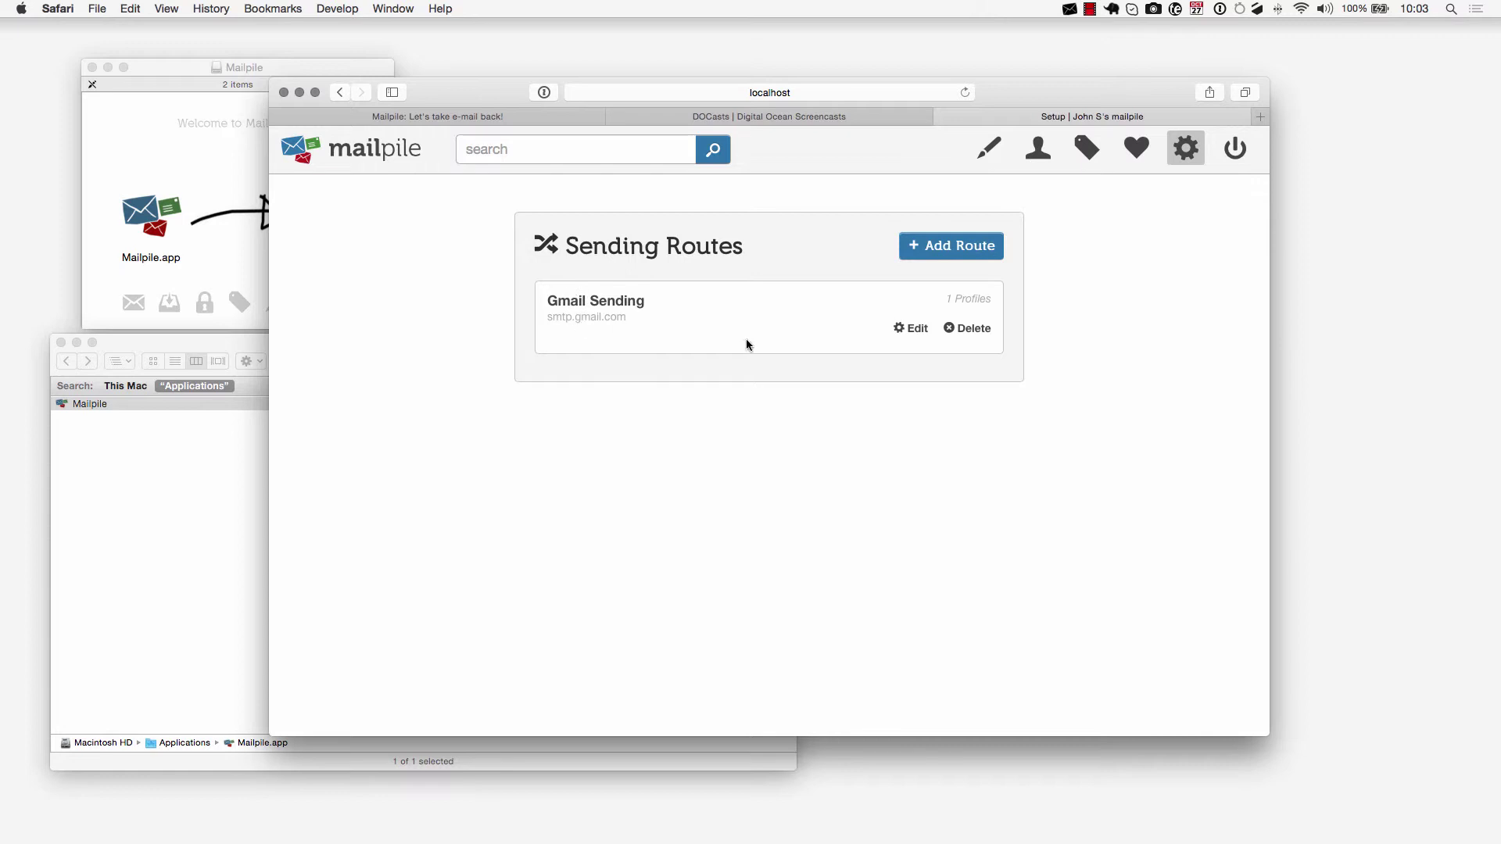
pyautogui.click(973, 253)
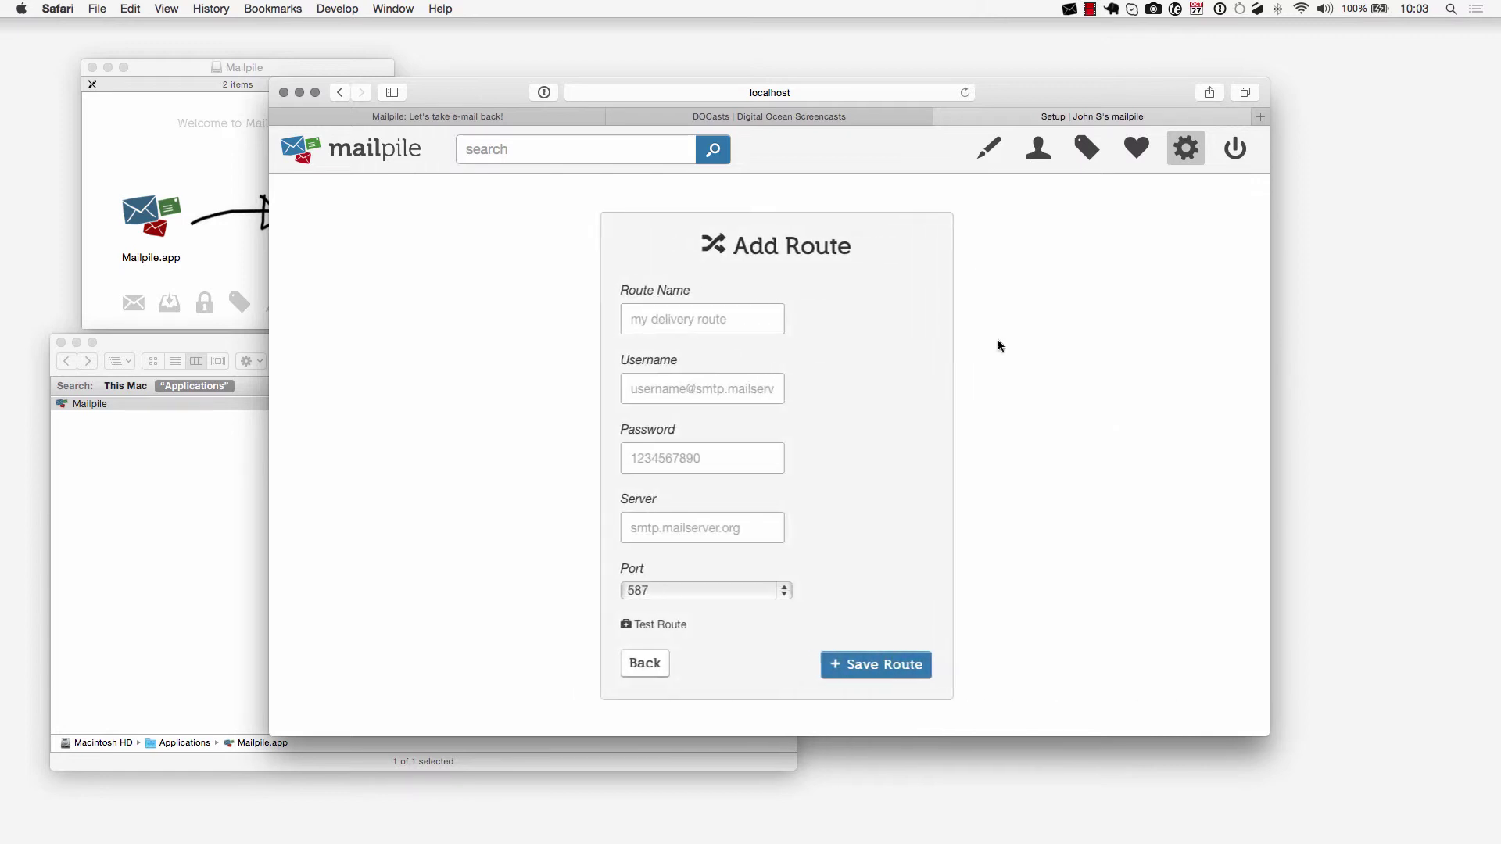
# - Browse the interface language list without changing it, then list the security privacy preference levels
pyautogui.click(1186, 149)
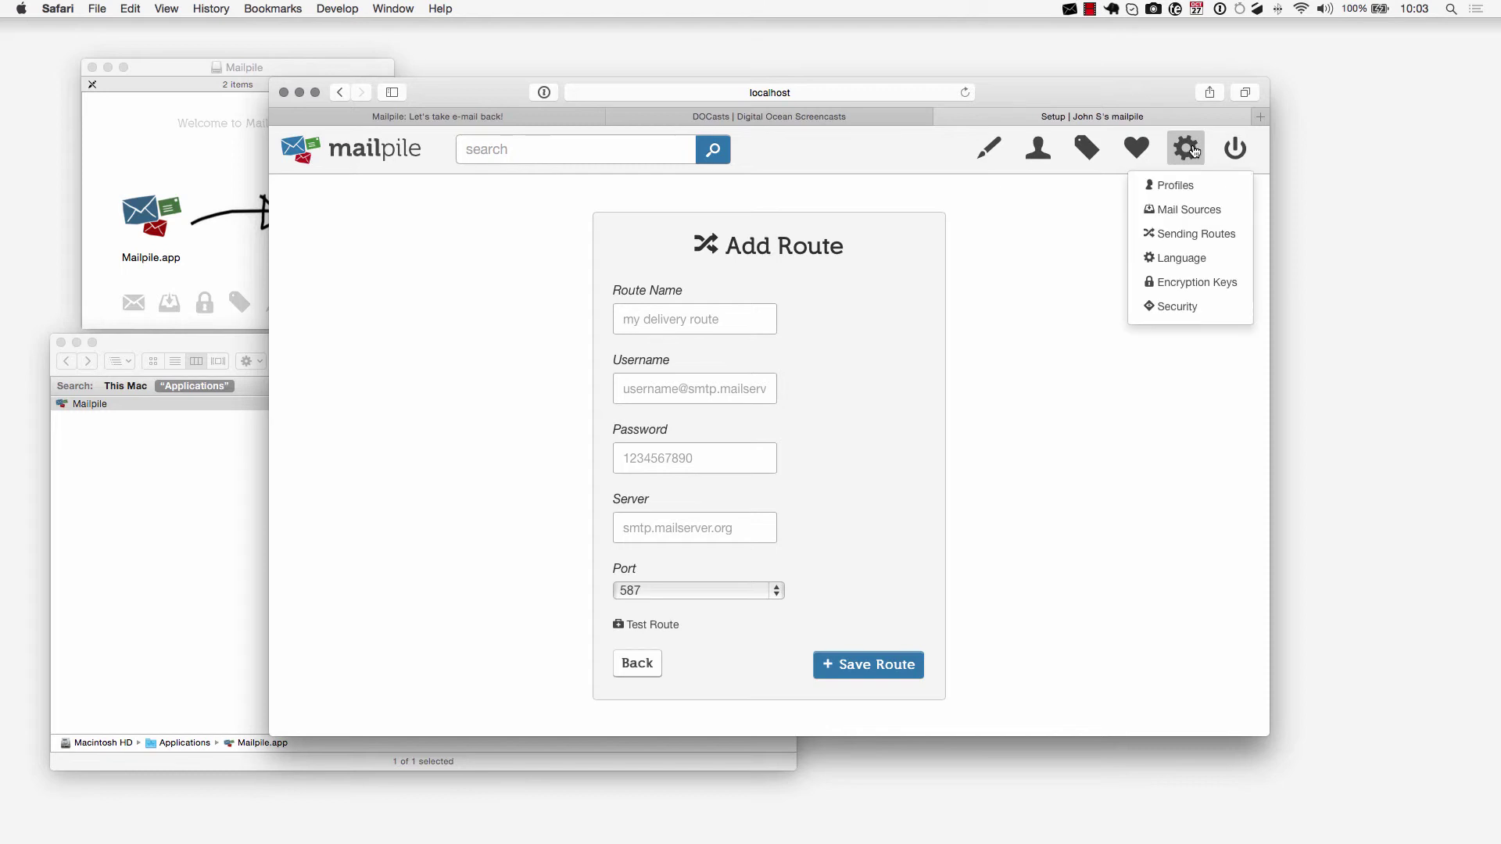
pyautogui.click(1194, 257)
pyautogui.click(815, 560)
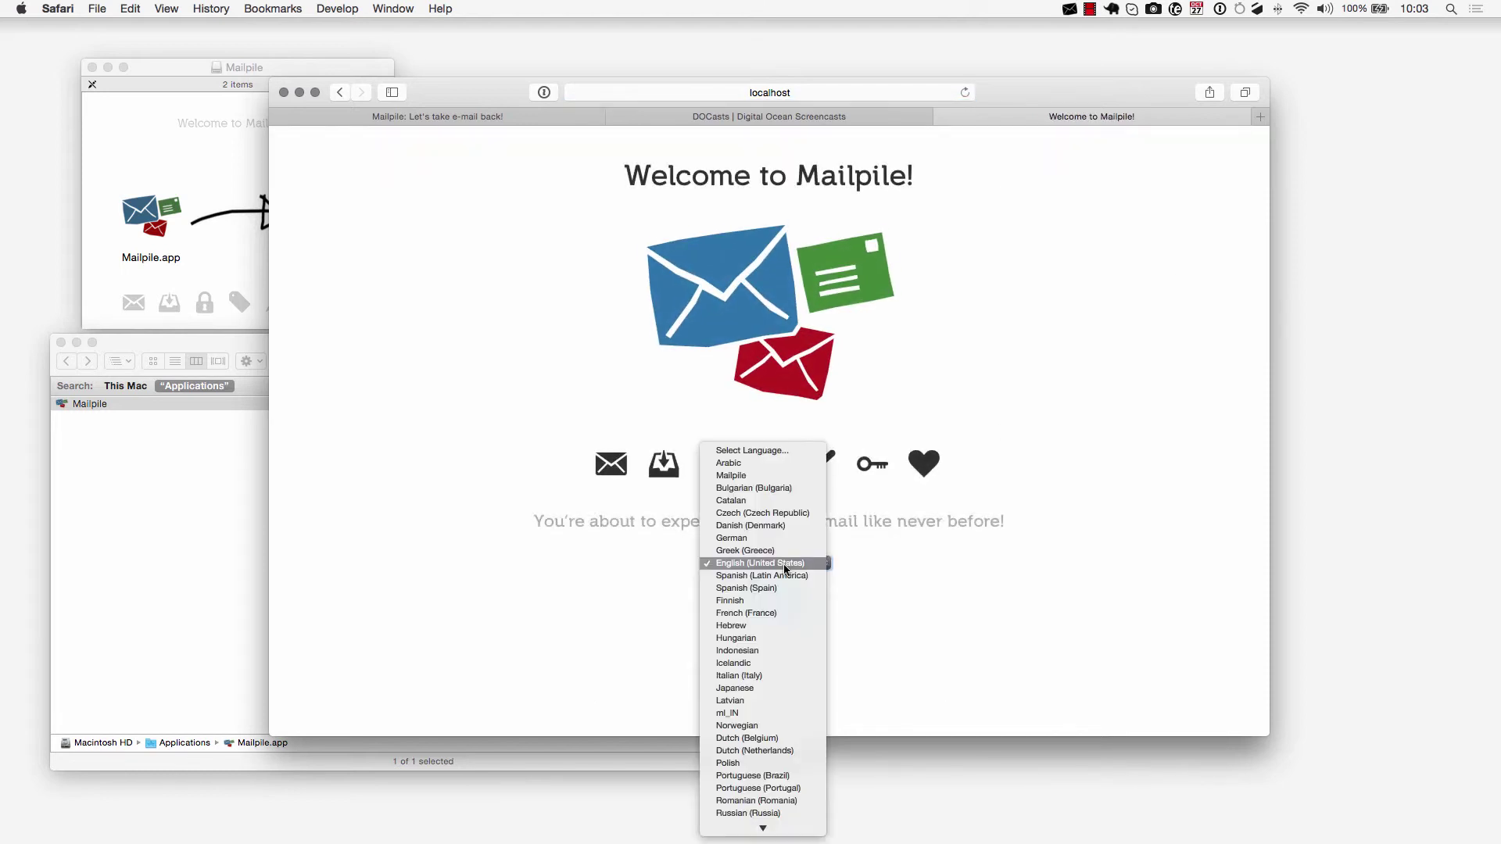
pyautogui.scroll(-3, 765, 650)
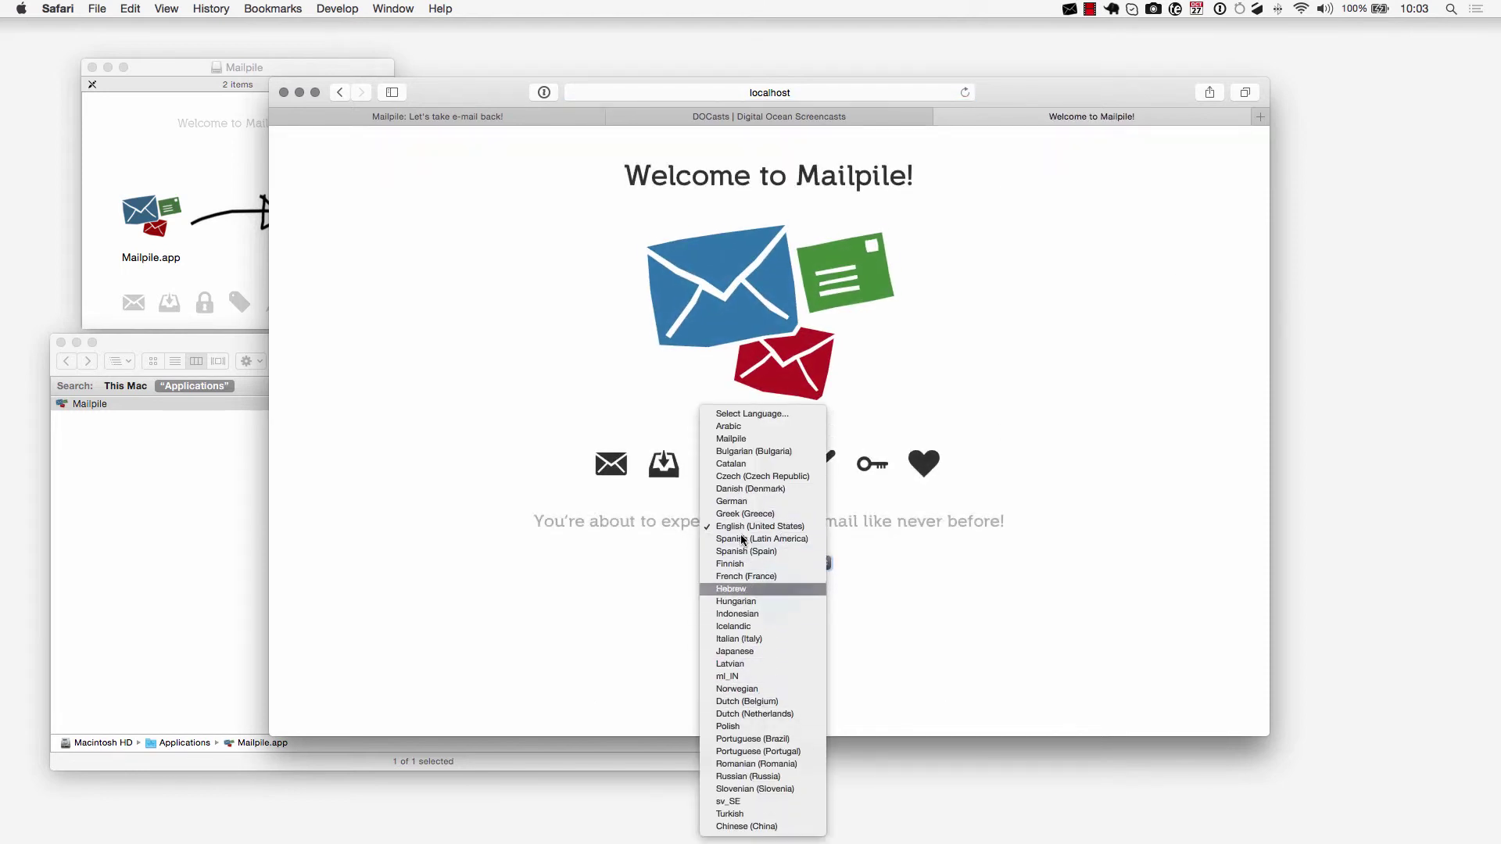
pyautogui.click(1011, 378)
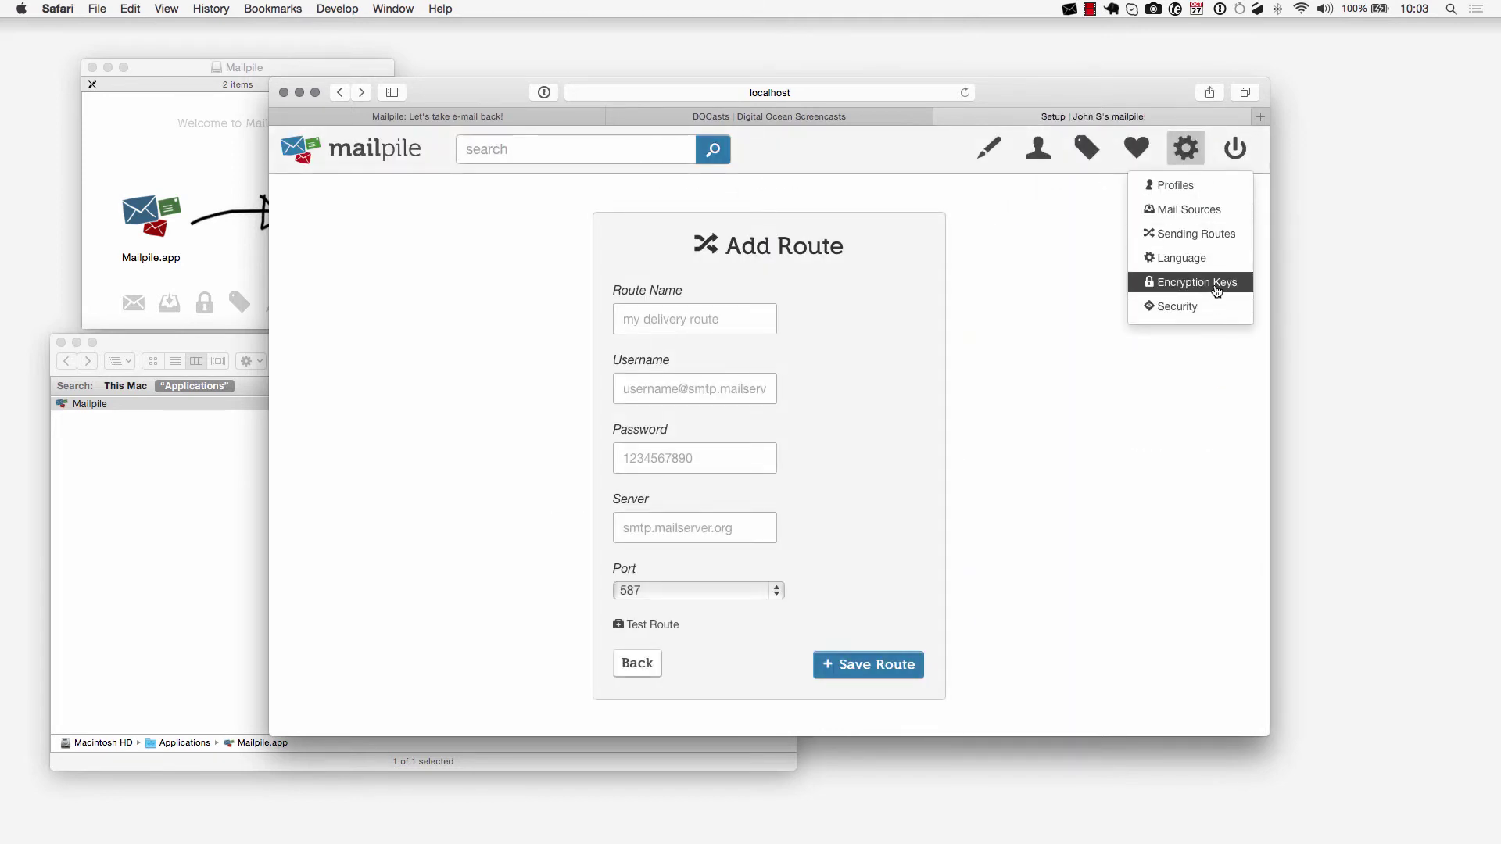
pyautogui.click(1200, 305)
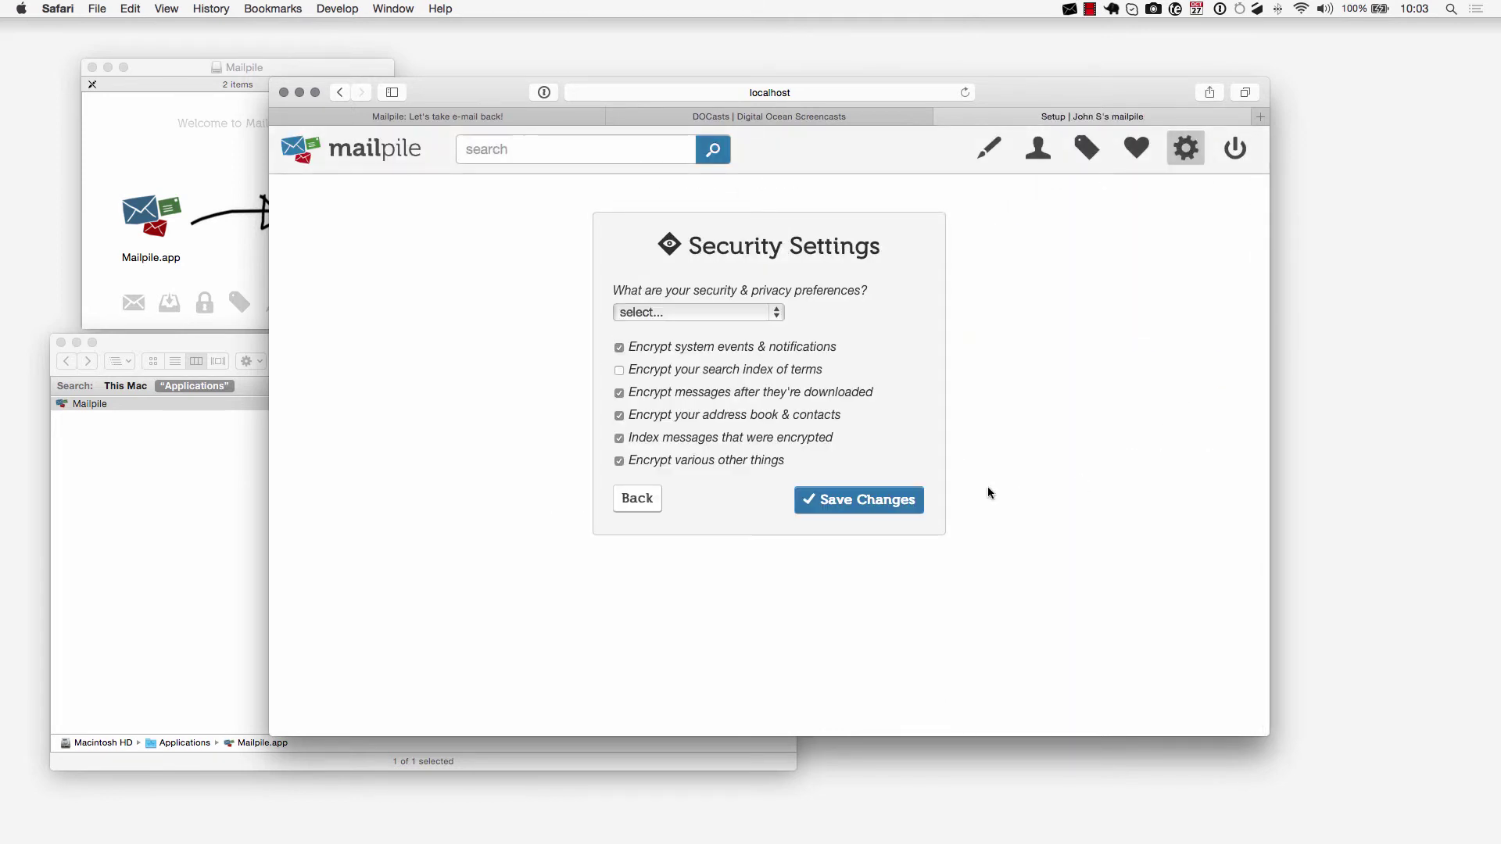
pyautogui.click(716, 312)
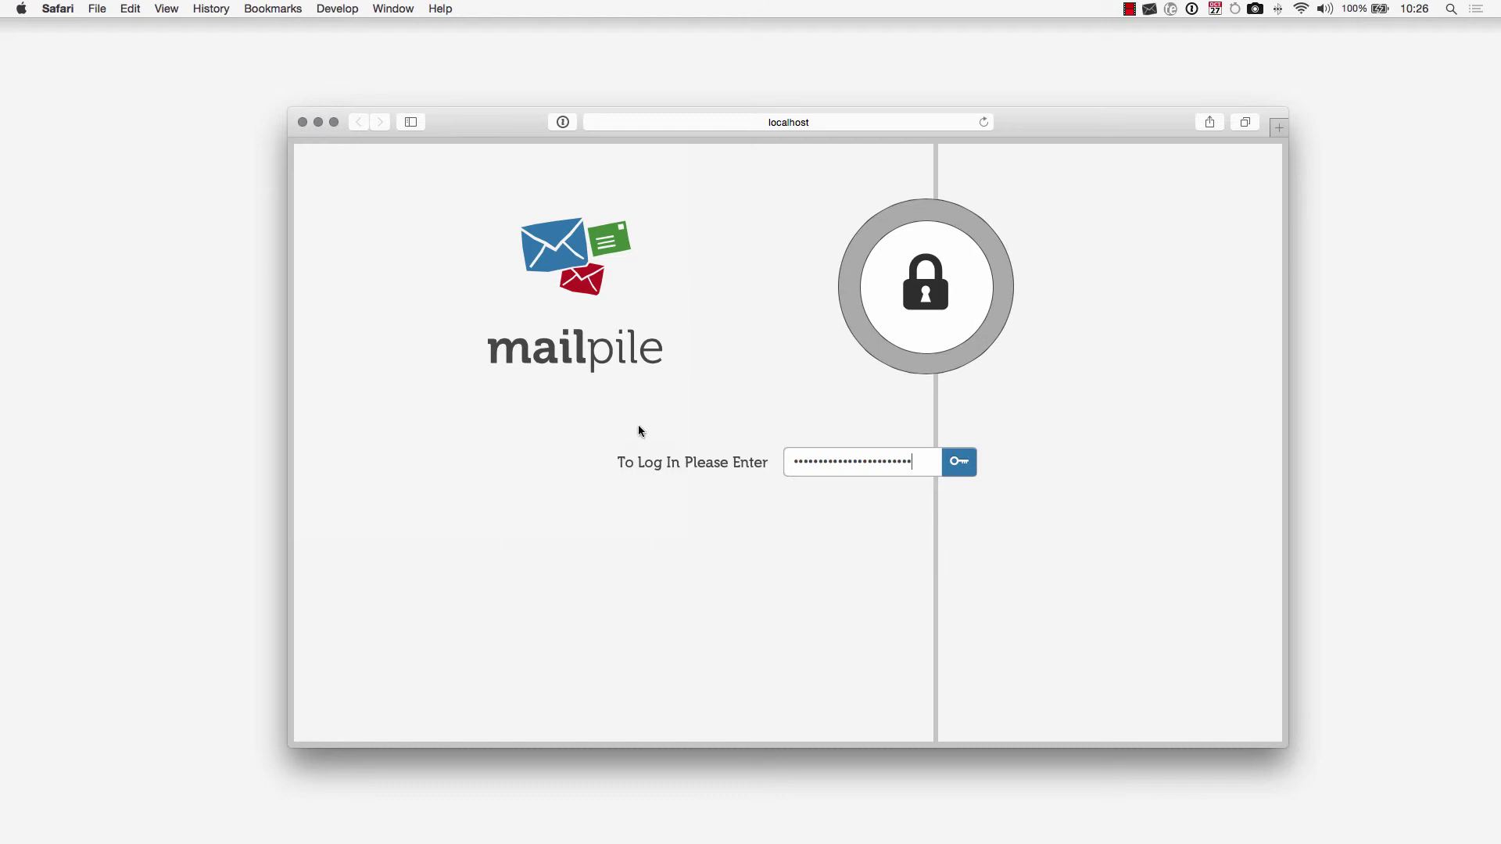
# - Log back in, open the sent 'Testing From Mac' message, and place Apple Mail's received copy beside it
pyautogui.click(978, 468)
pyautogui.click(775, 292)
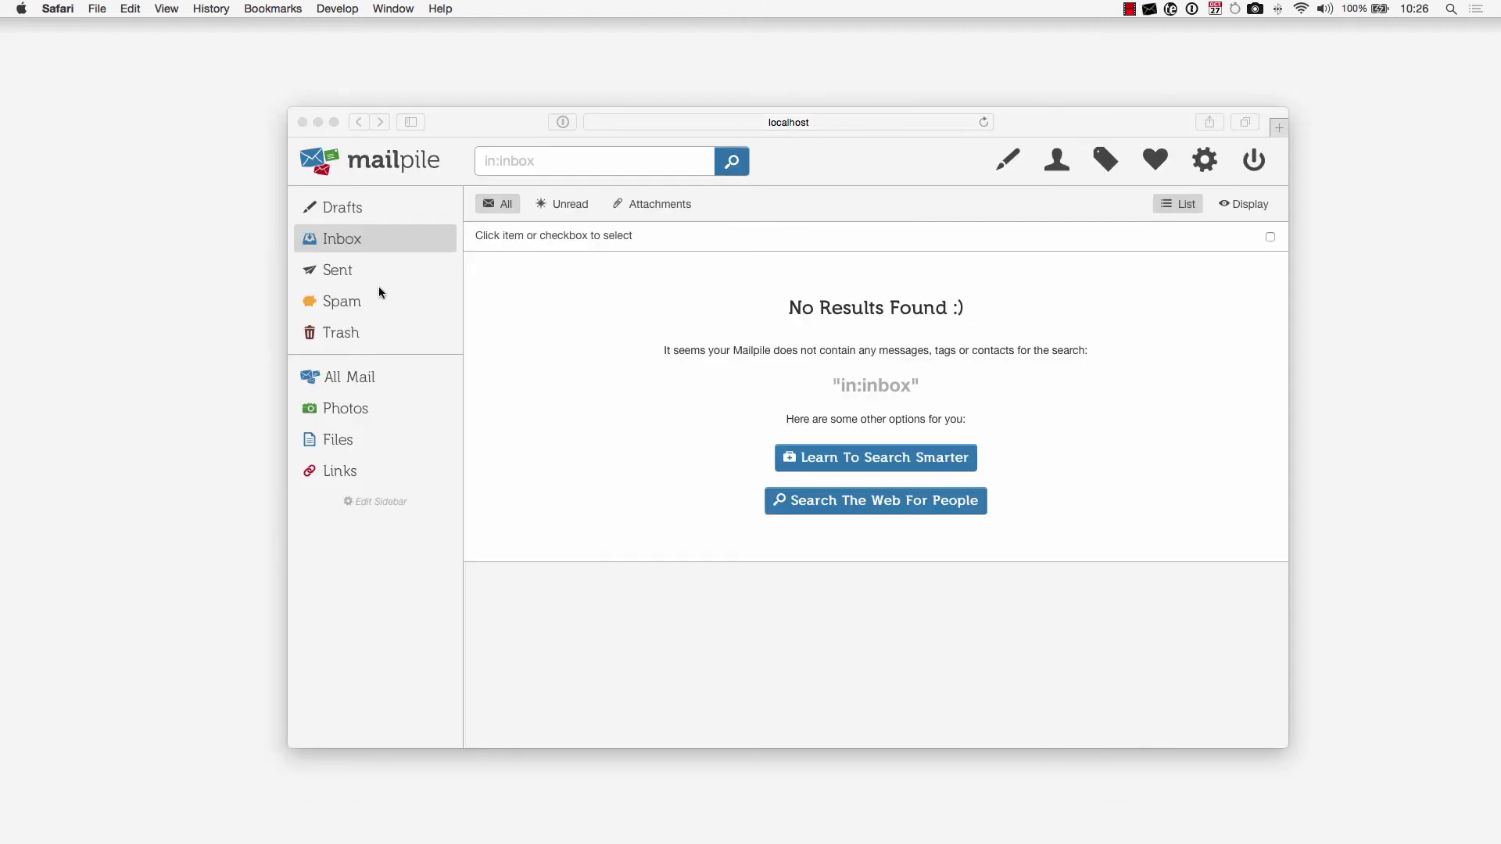
pyautogui.click(338, 271)
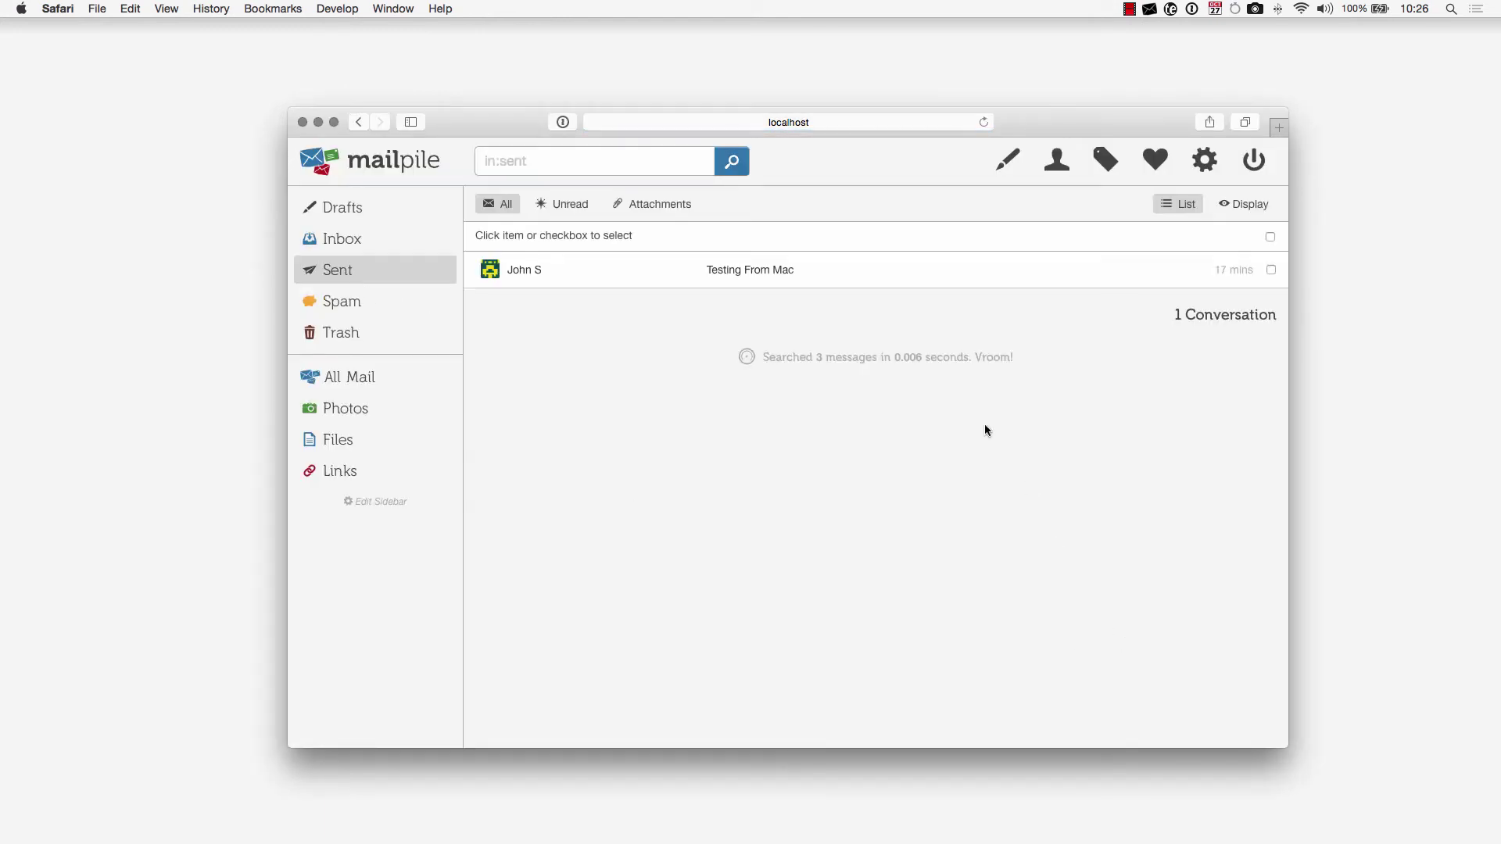
pyautogui.click(907, 270)
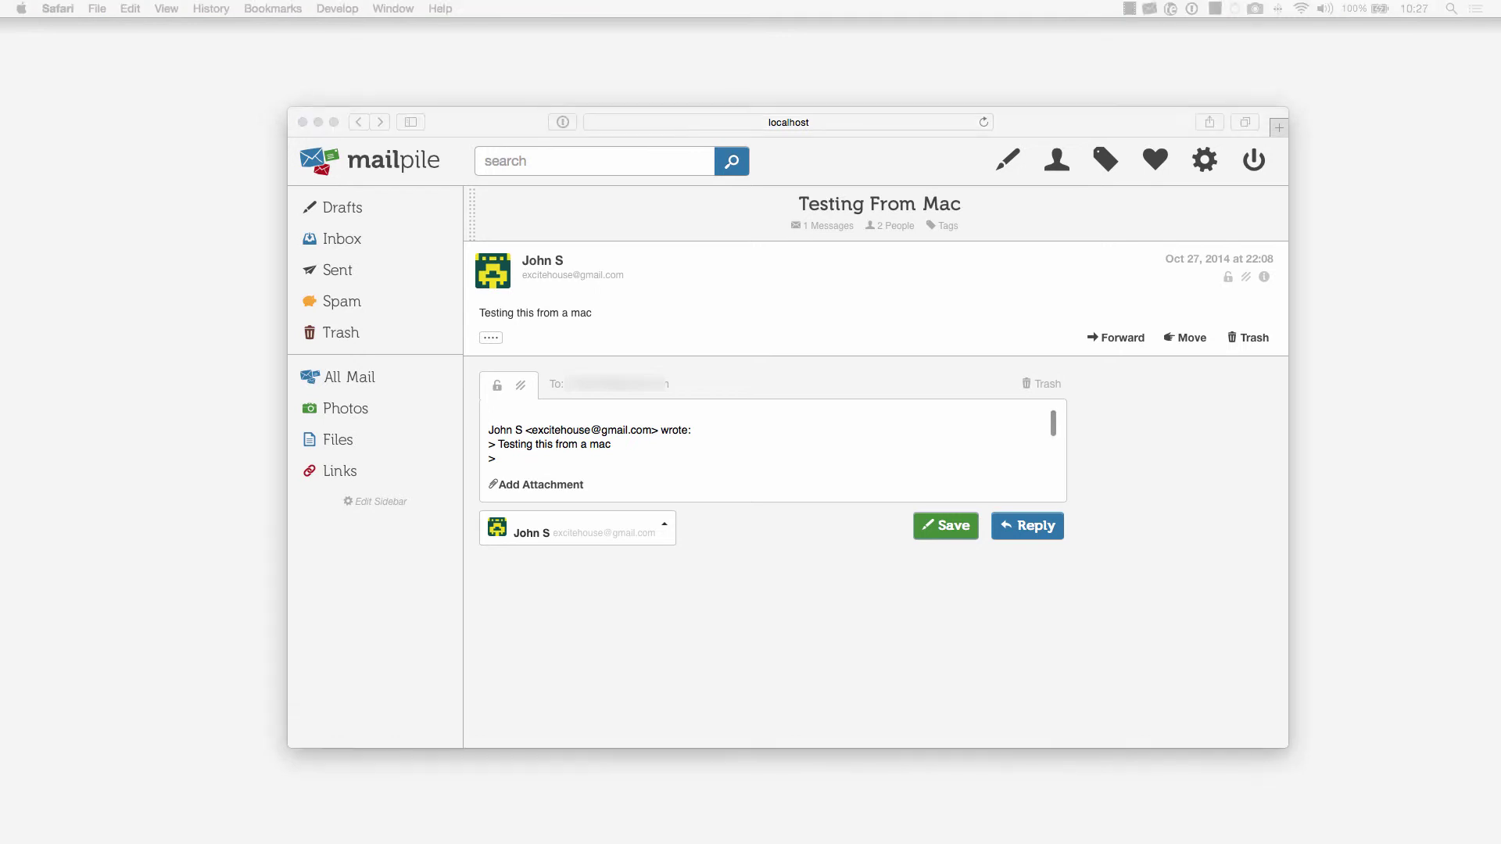
pyautogui.moveTo(1165, 248); pyautogui.dragTo(478, 257)
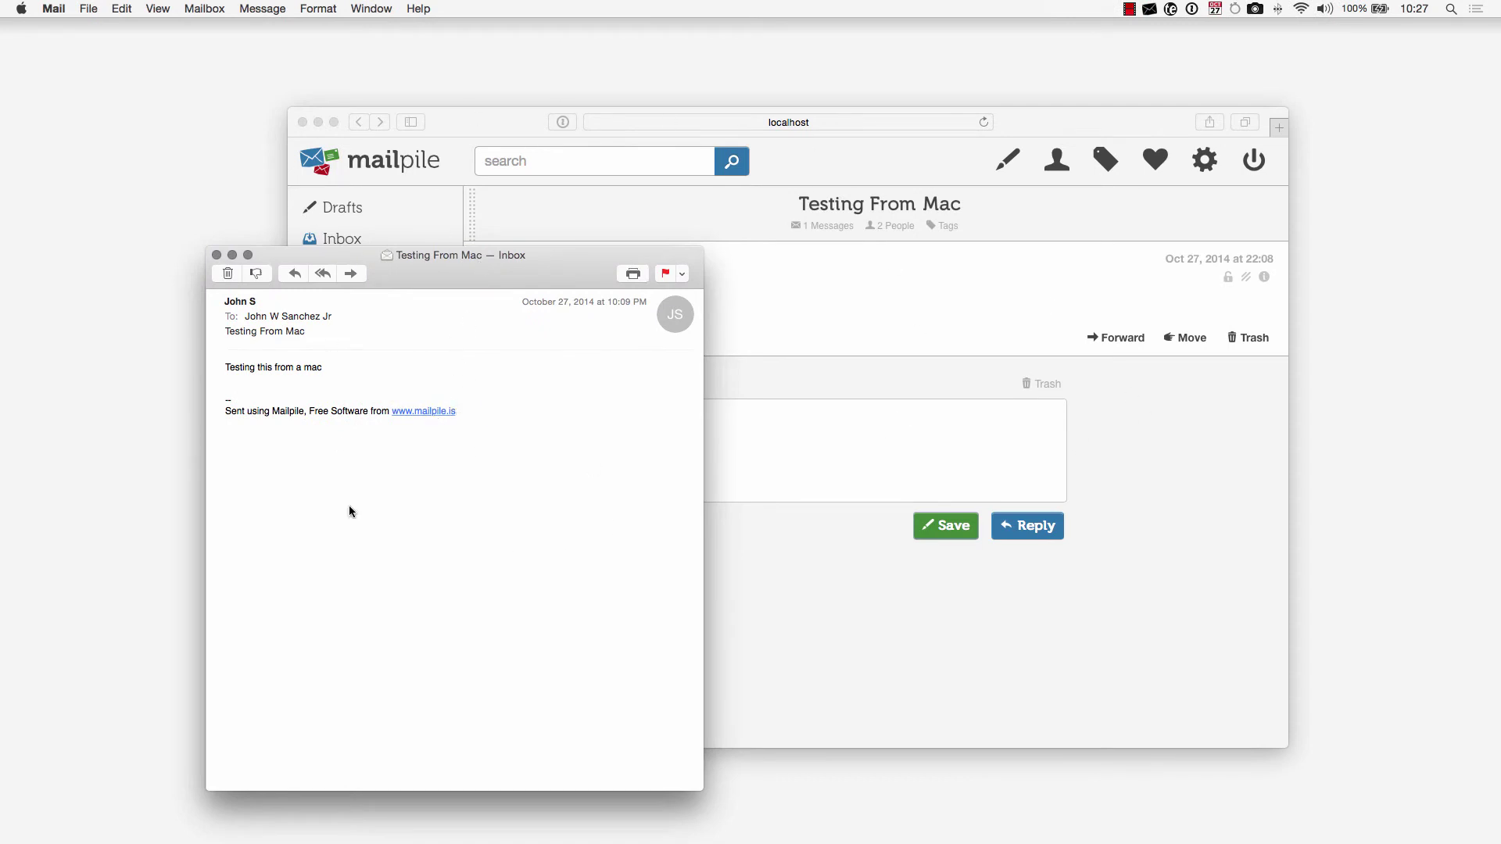
# - Shift the received message window left and bring the Mailpile CLI Terminal window to the centre
pyautogui.moveTo(494, 272); pyautogui.dragTo(440, 266)
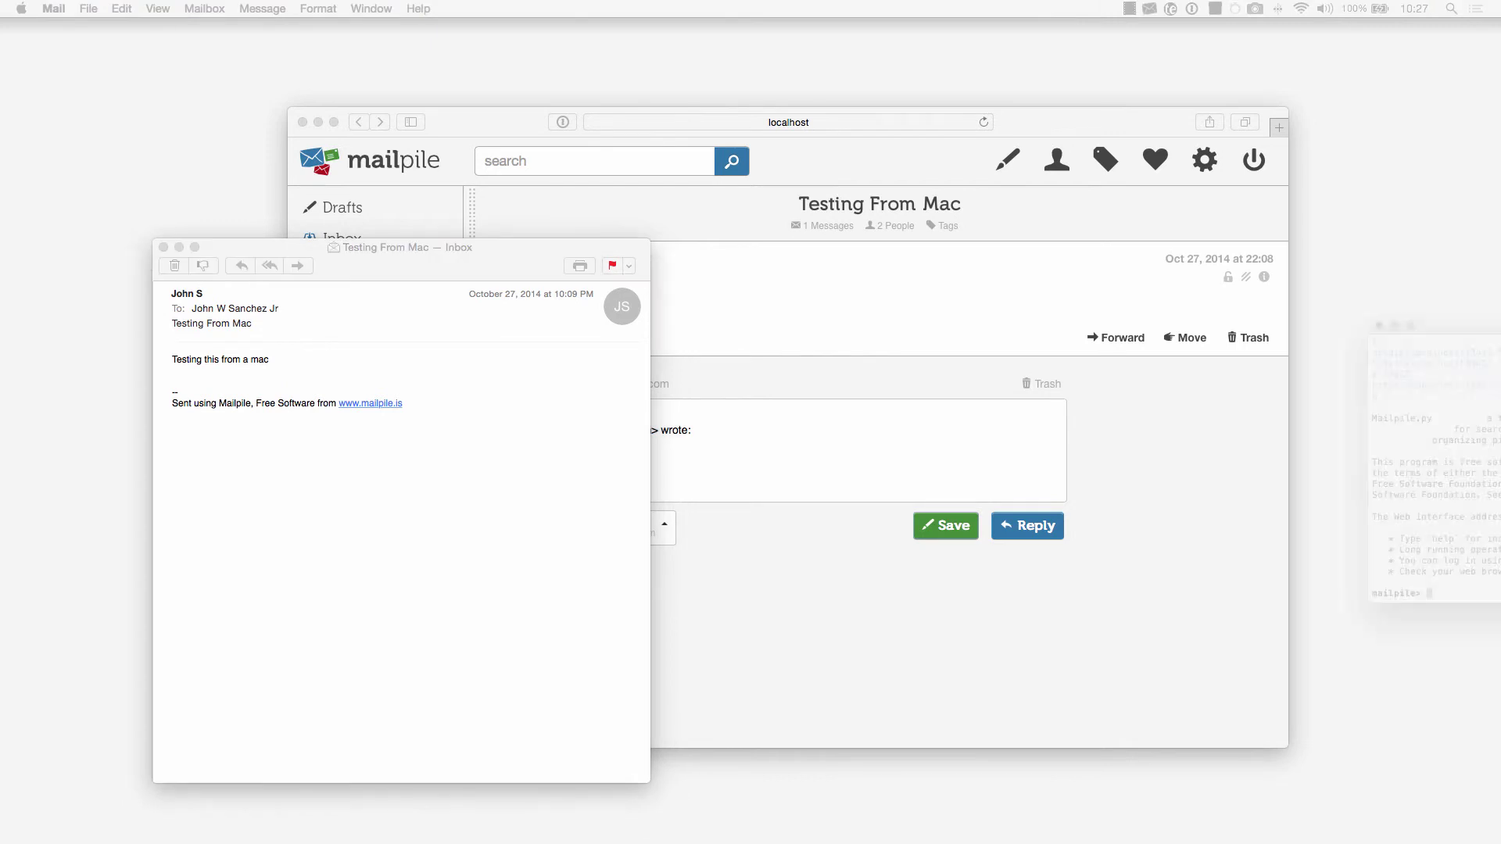
pyautogui.moveTo(1500, 340); pyautogui.dragTo(992, 138)
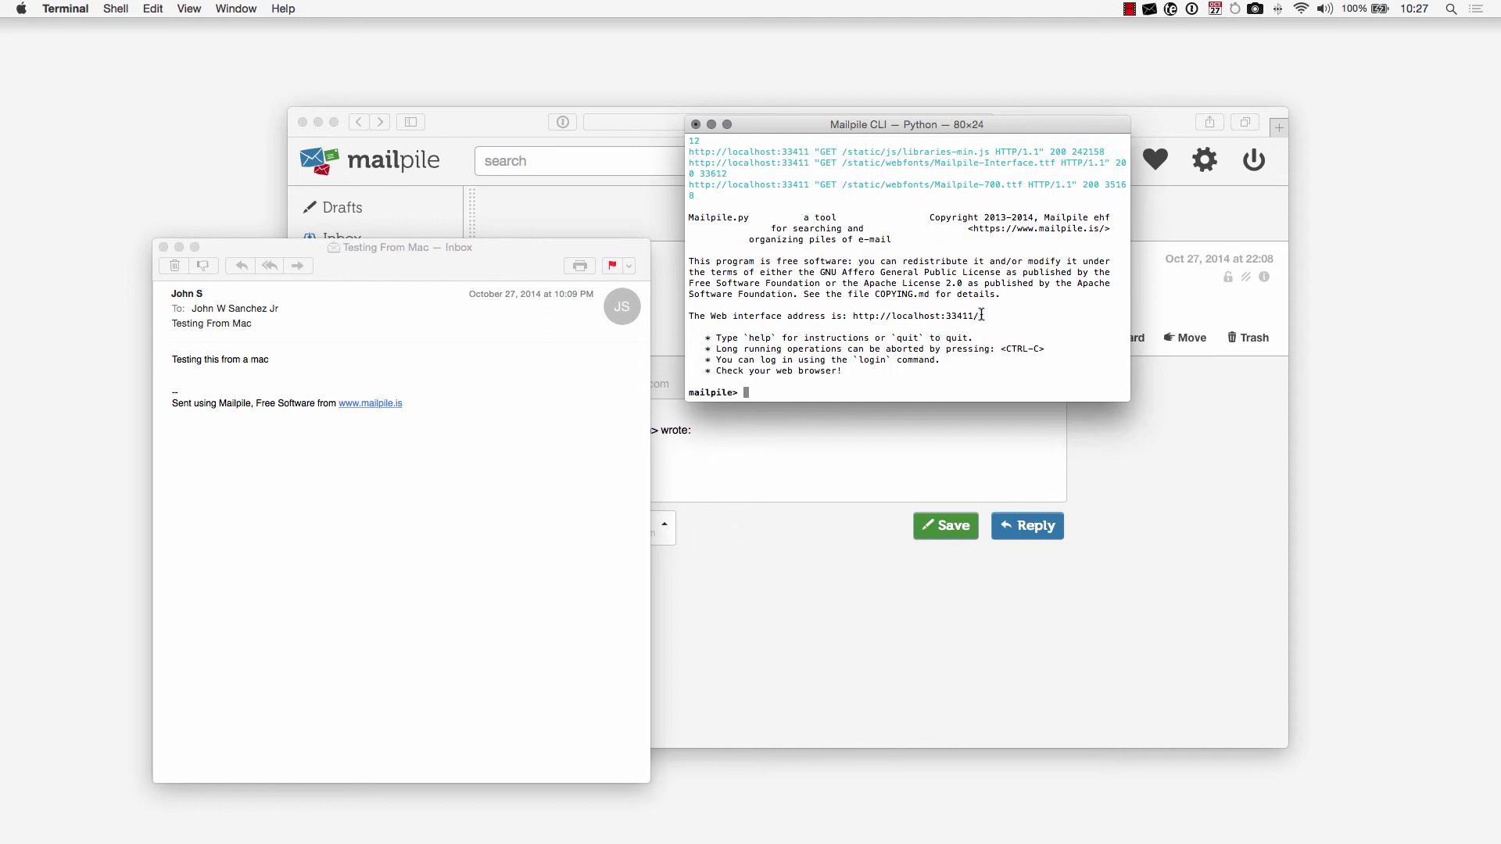
pyautogui.moveTo(981, 314); pyautogui.dragTo(945, 317)
pyautogui.moveTo(1006, 127); pyautogui.dragTo(500, 60)
pyautogui.click(918, 271)
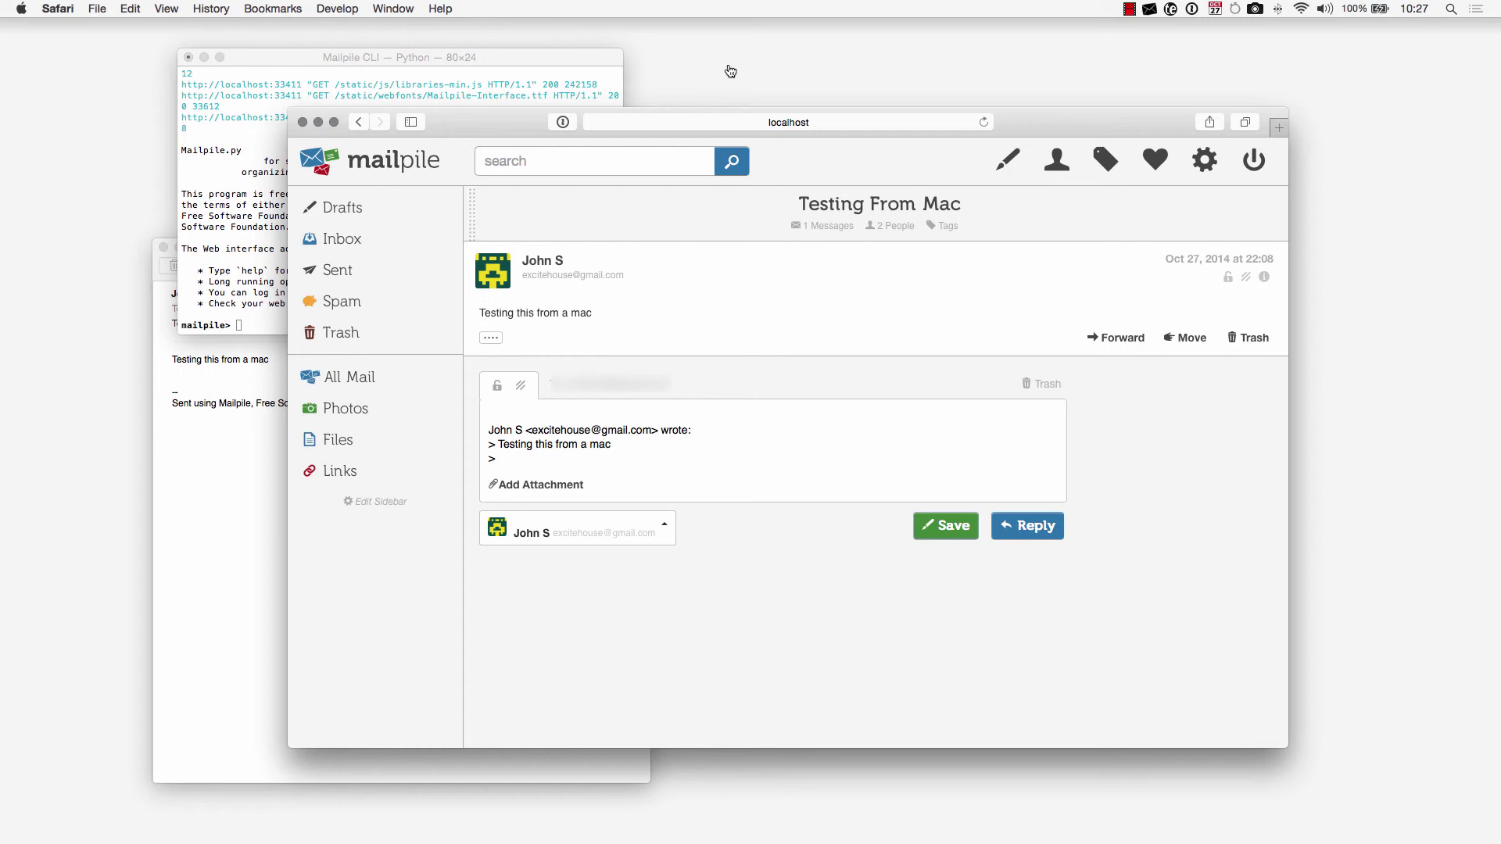
pyautogui.click(464, 76)
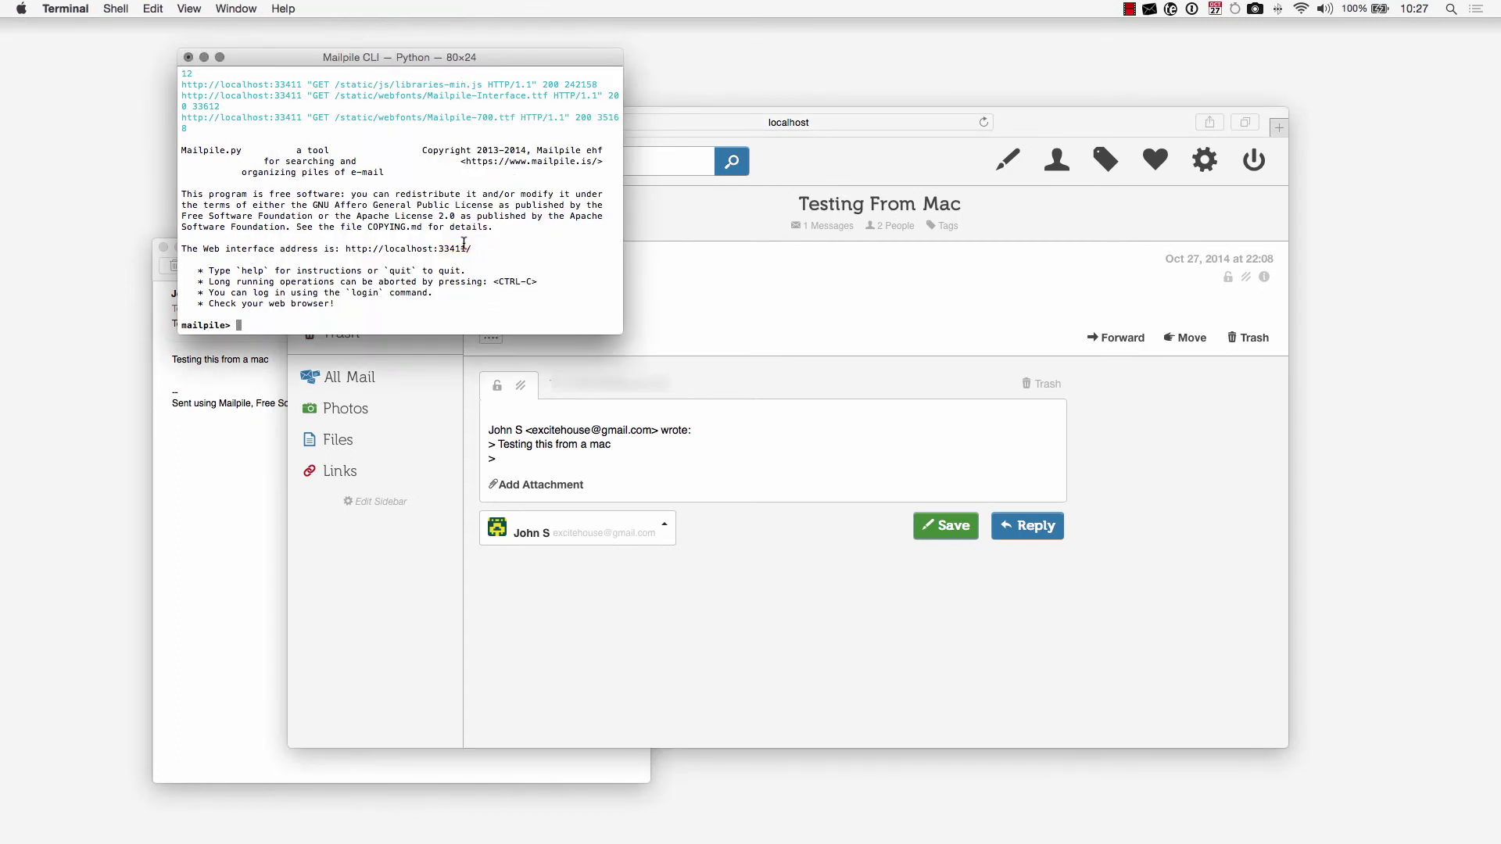
pyautogui.moveTo(472, 248); pyautogui.dragTo(353, 248)
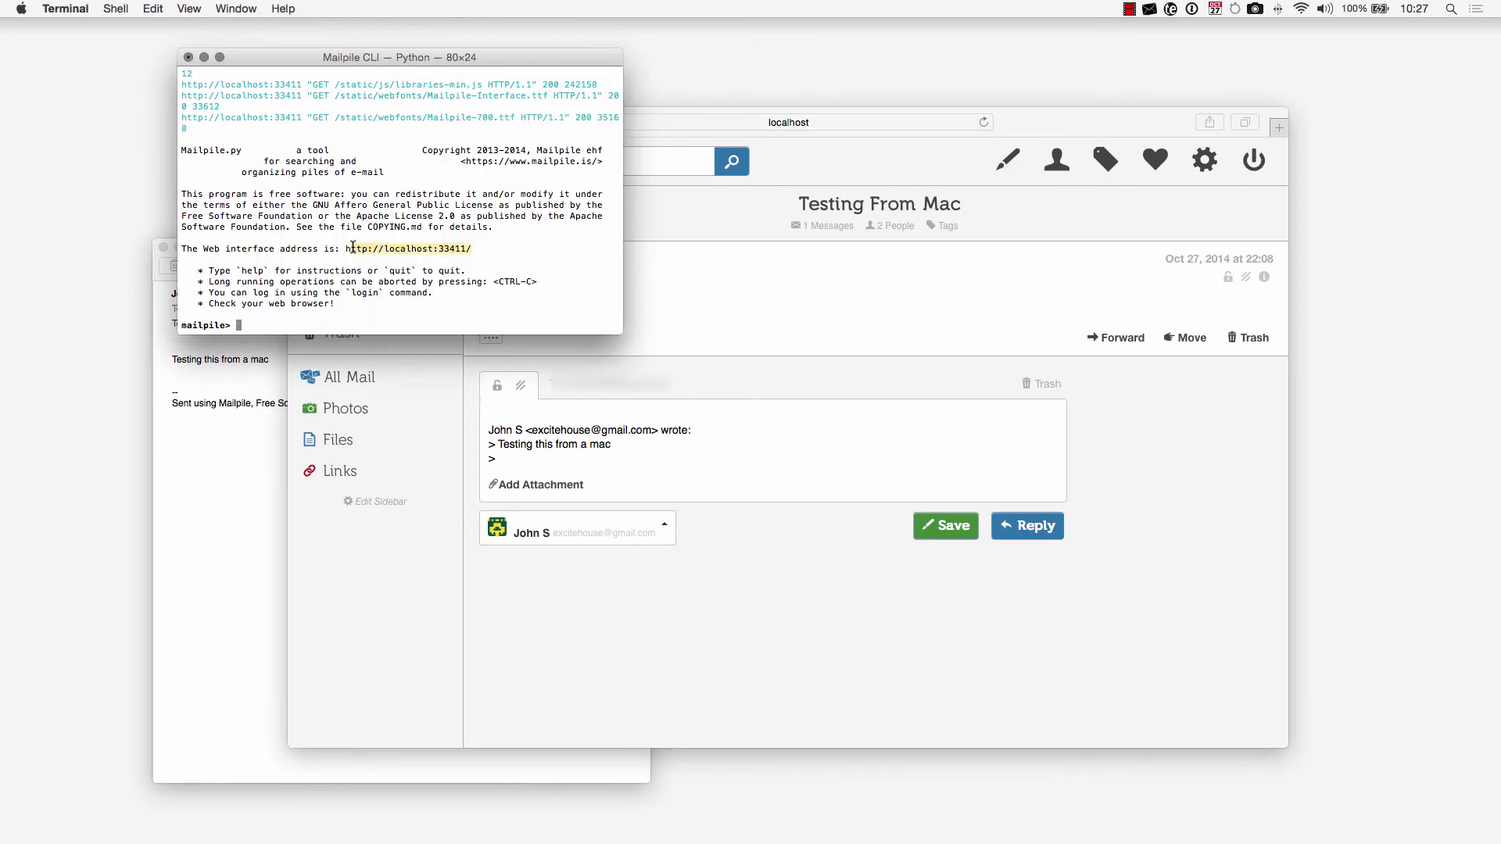
pyautogui.click(1262, 627)
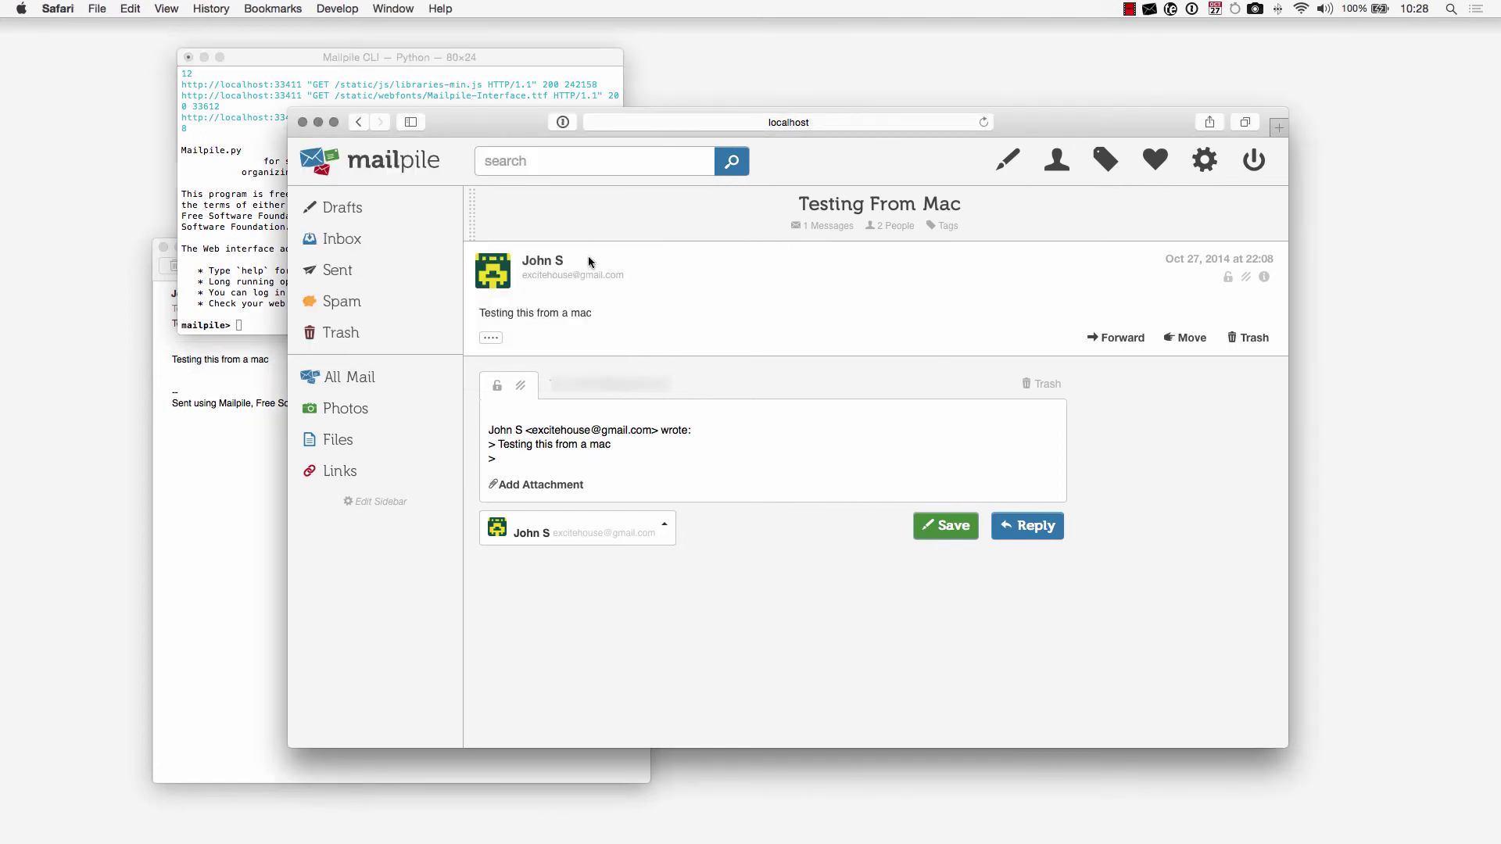
pyautogui.click(549, 94)
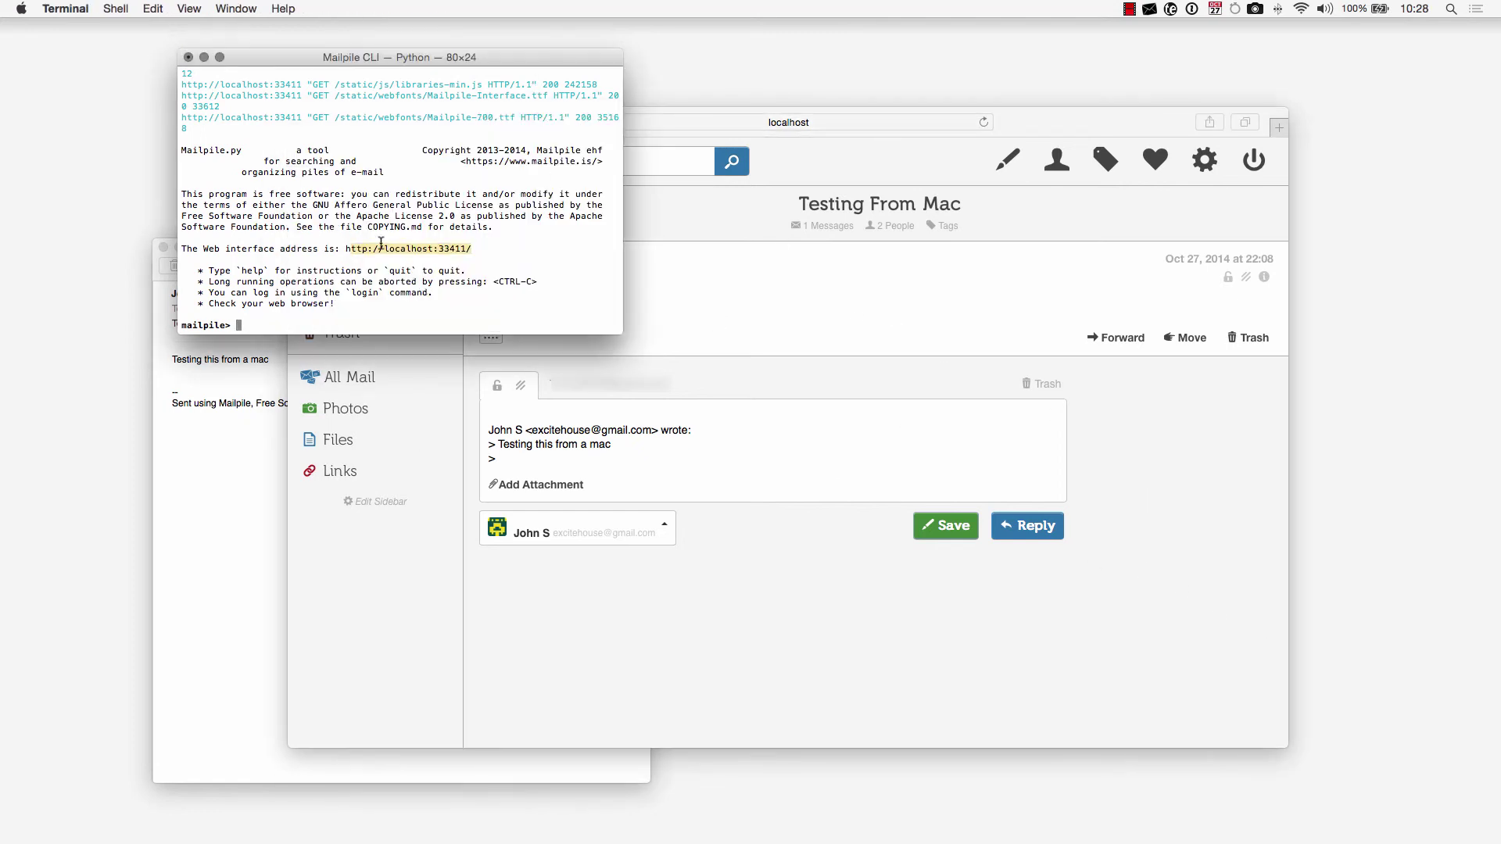
pyautogui.click(527, 270)
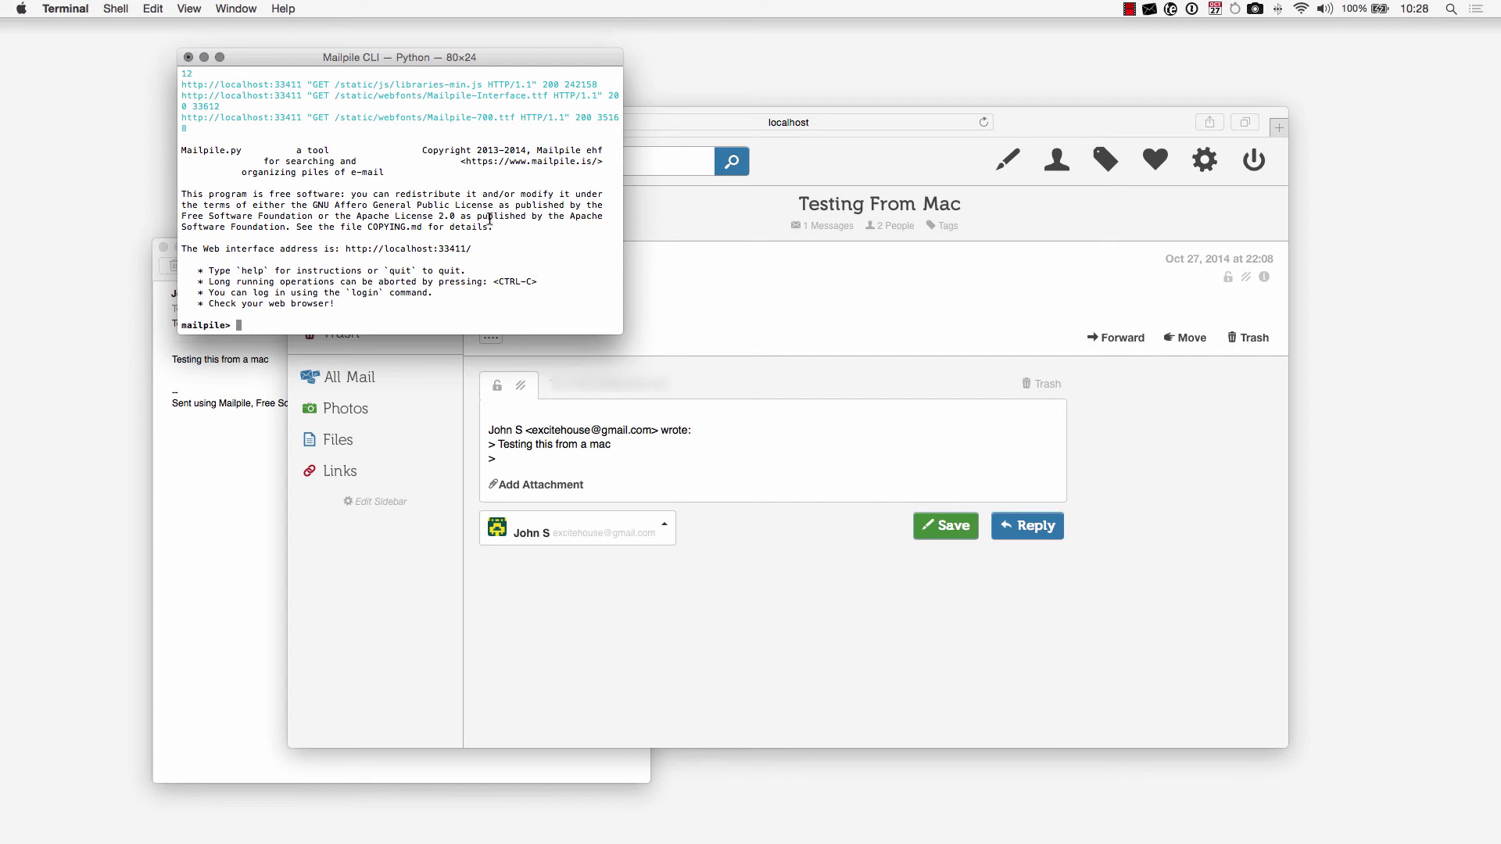
pyautogui.tripleClick(465, 245)
pyautogui.click(395, 257)
pyautogui.click(1223, 526)
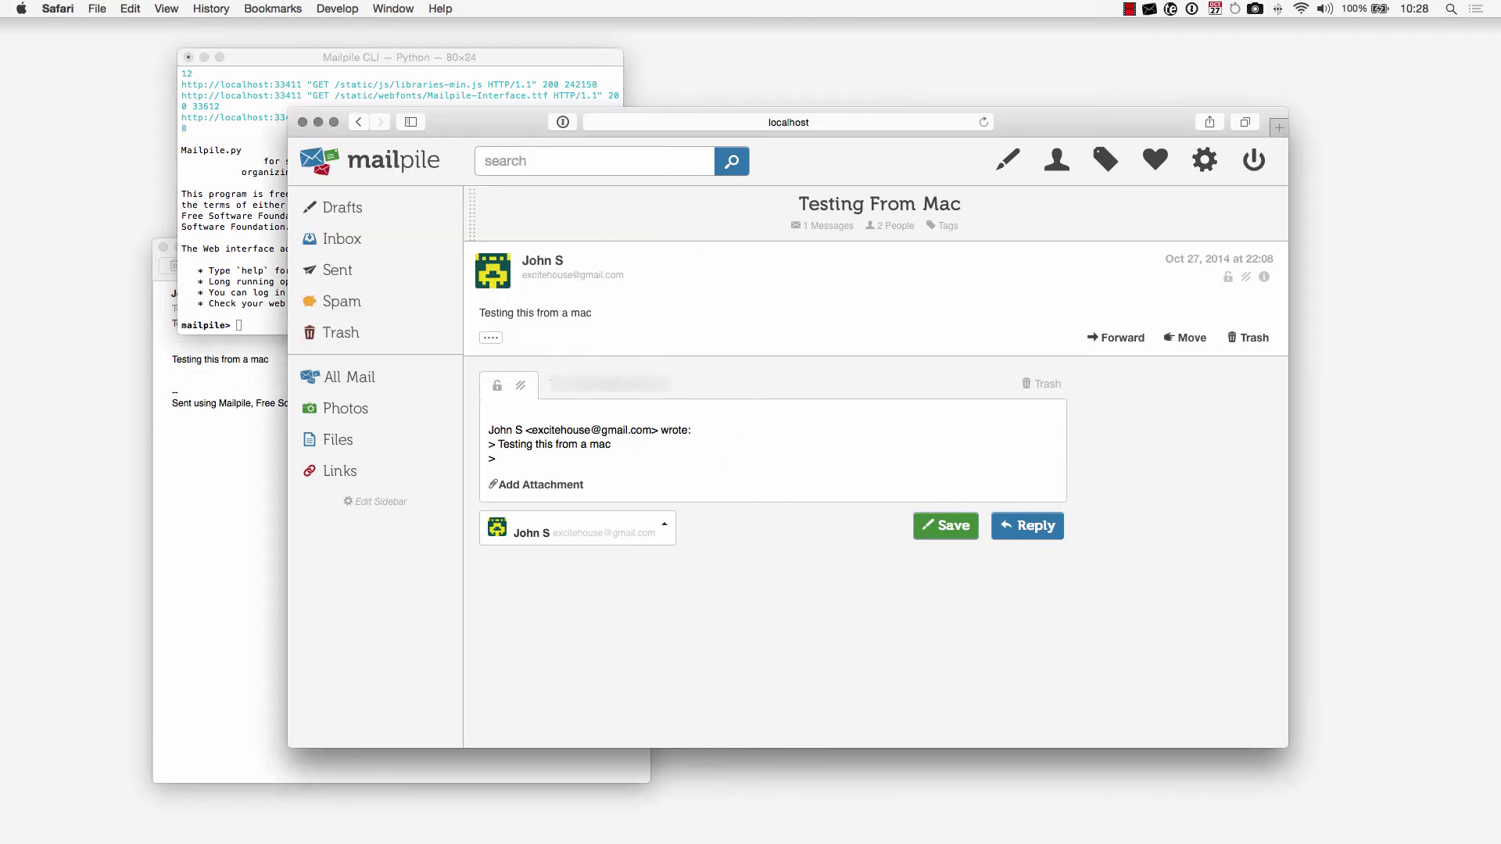
pyautogui.press('super+Tab')
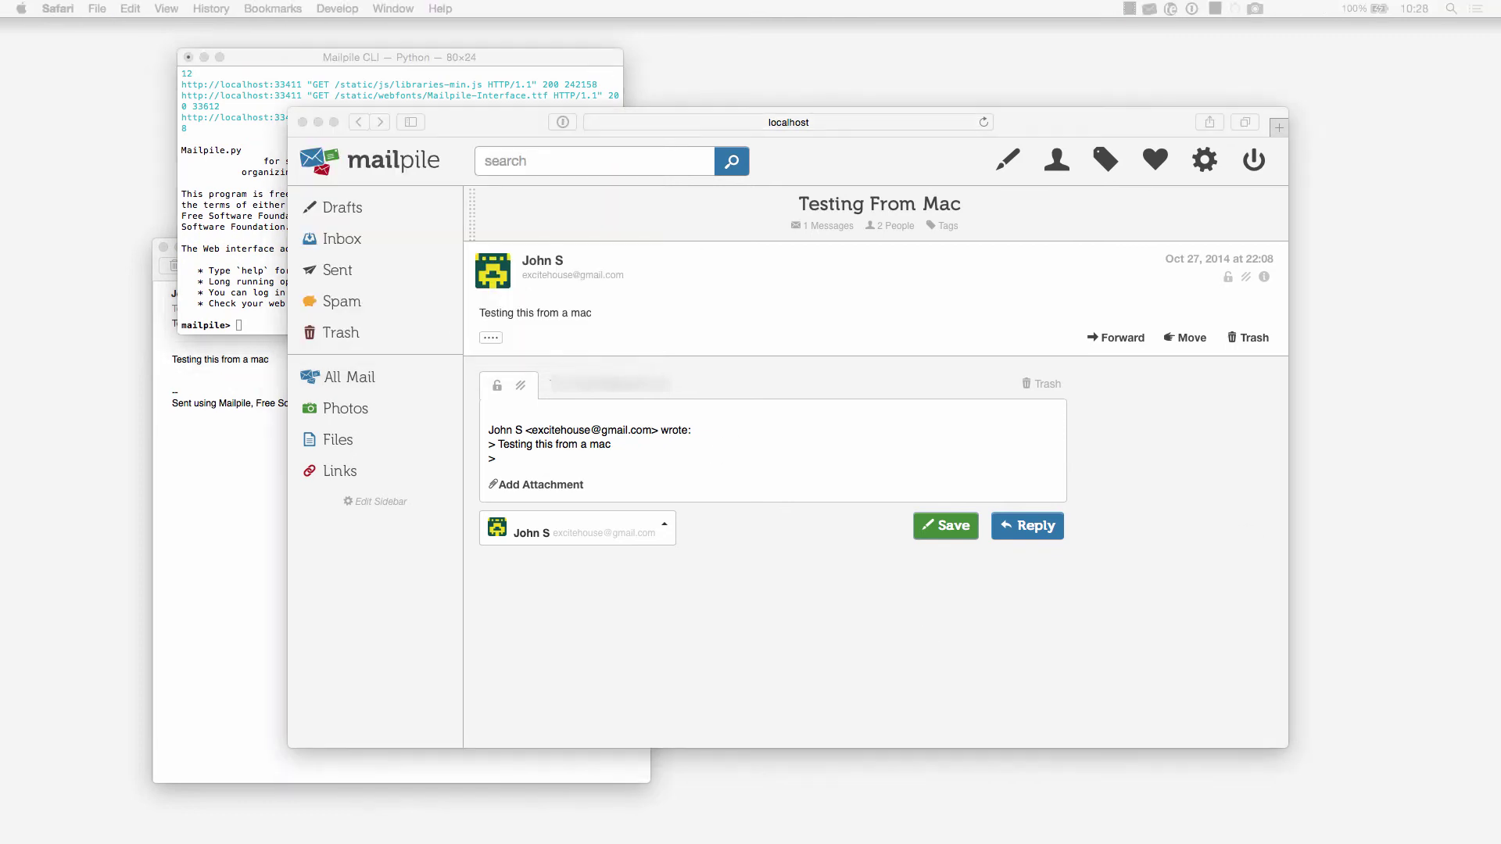
# - Place Activity Monitor's Python process list aside, highlight PID 750, and bring Safari's Mailpile page forward
pyautogui.moveTo(1200, 257); pyautogui.dragTo(914, 246)
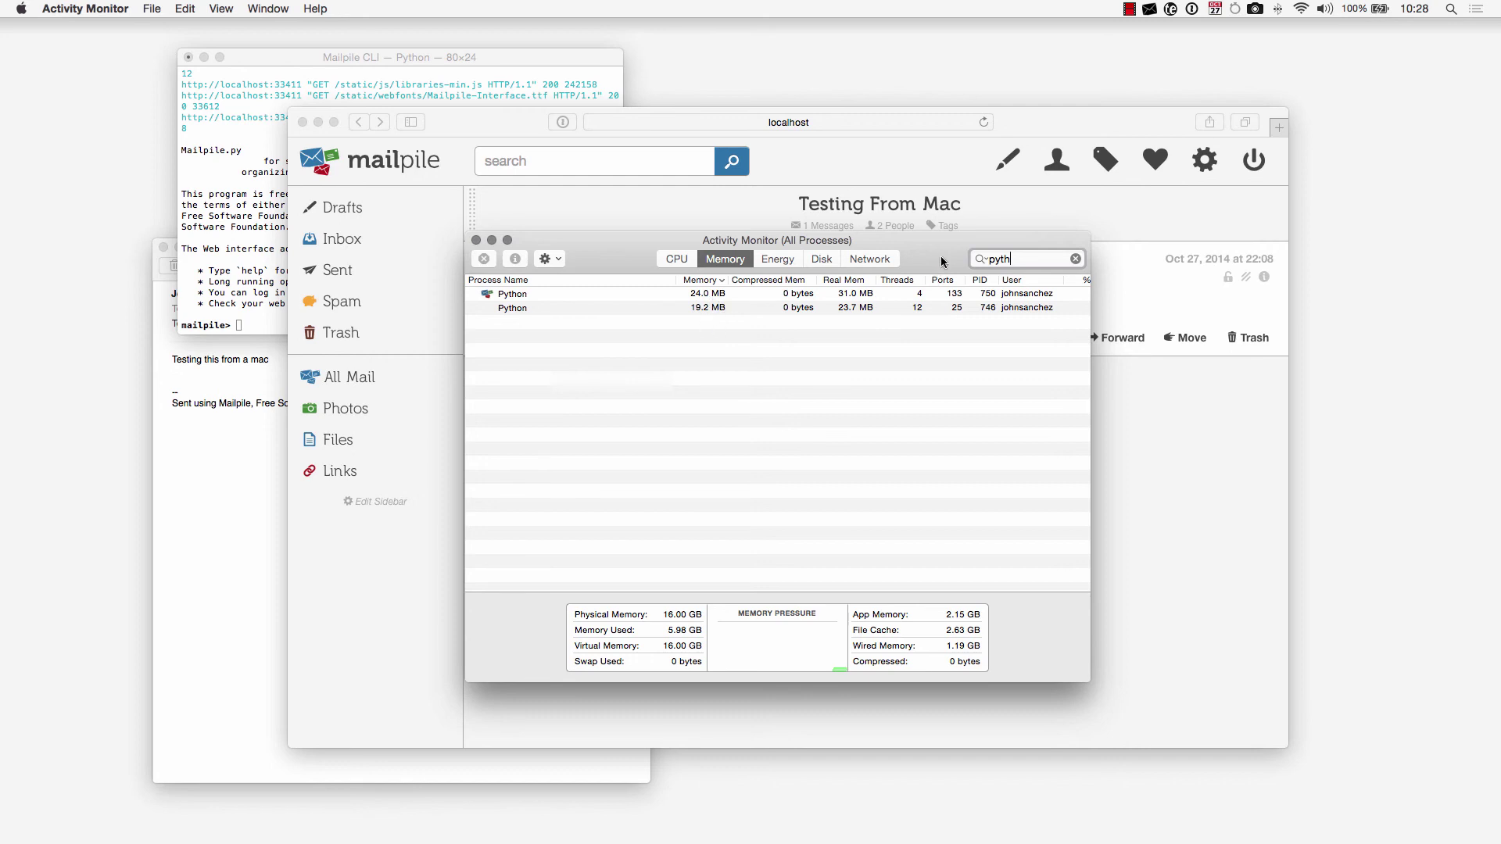
pyautogui.moveTo(944, 258); pyautogui.dragTo(1285, 361)
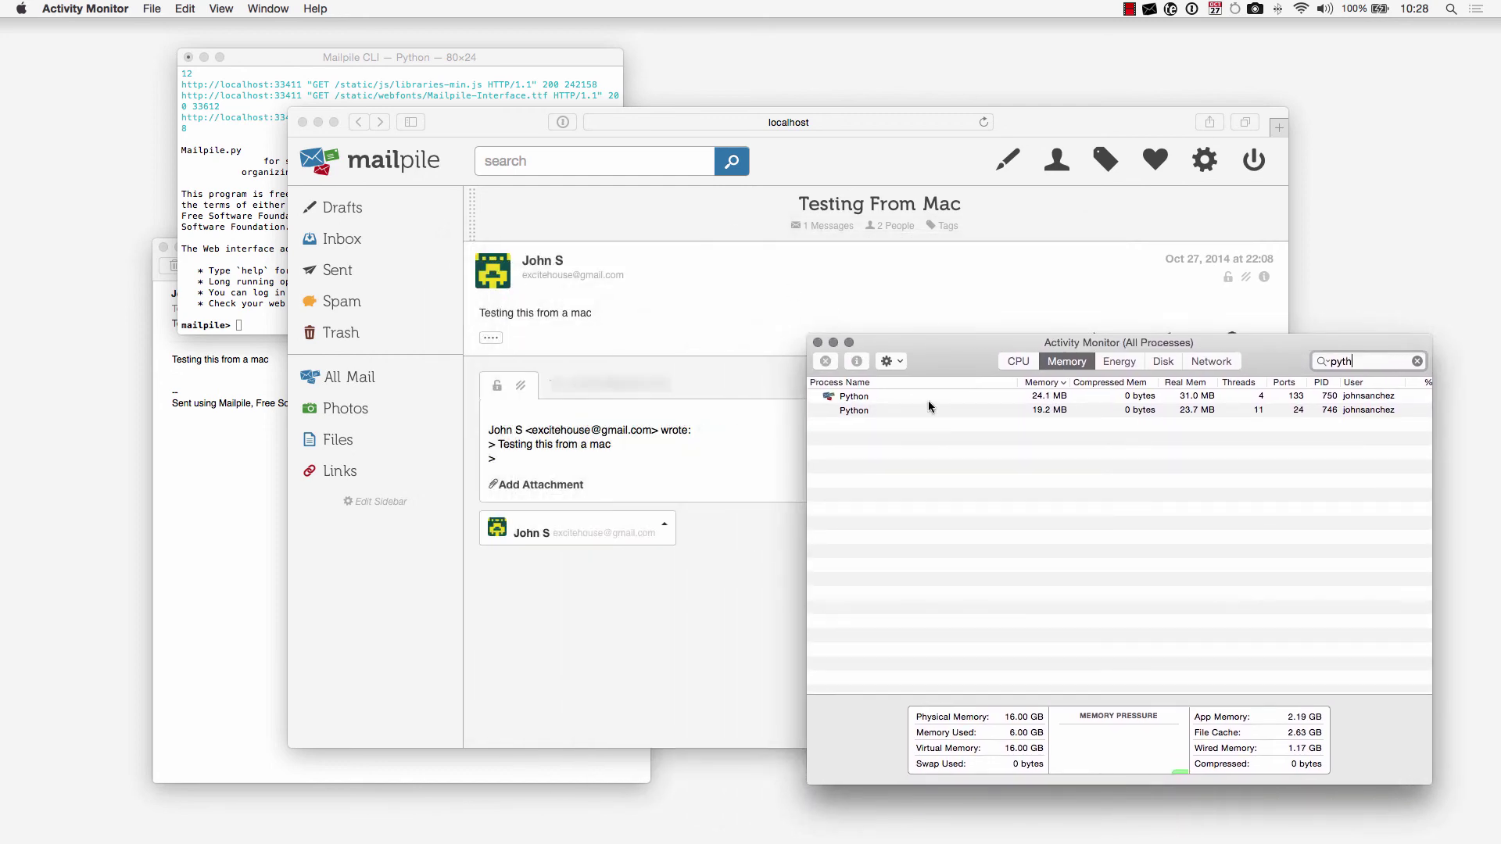
pyautogui.click(891, 395)
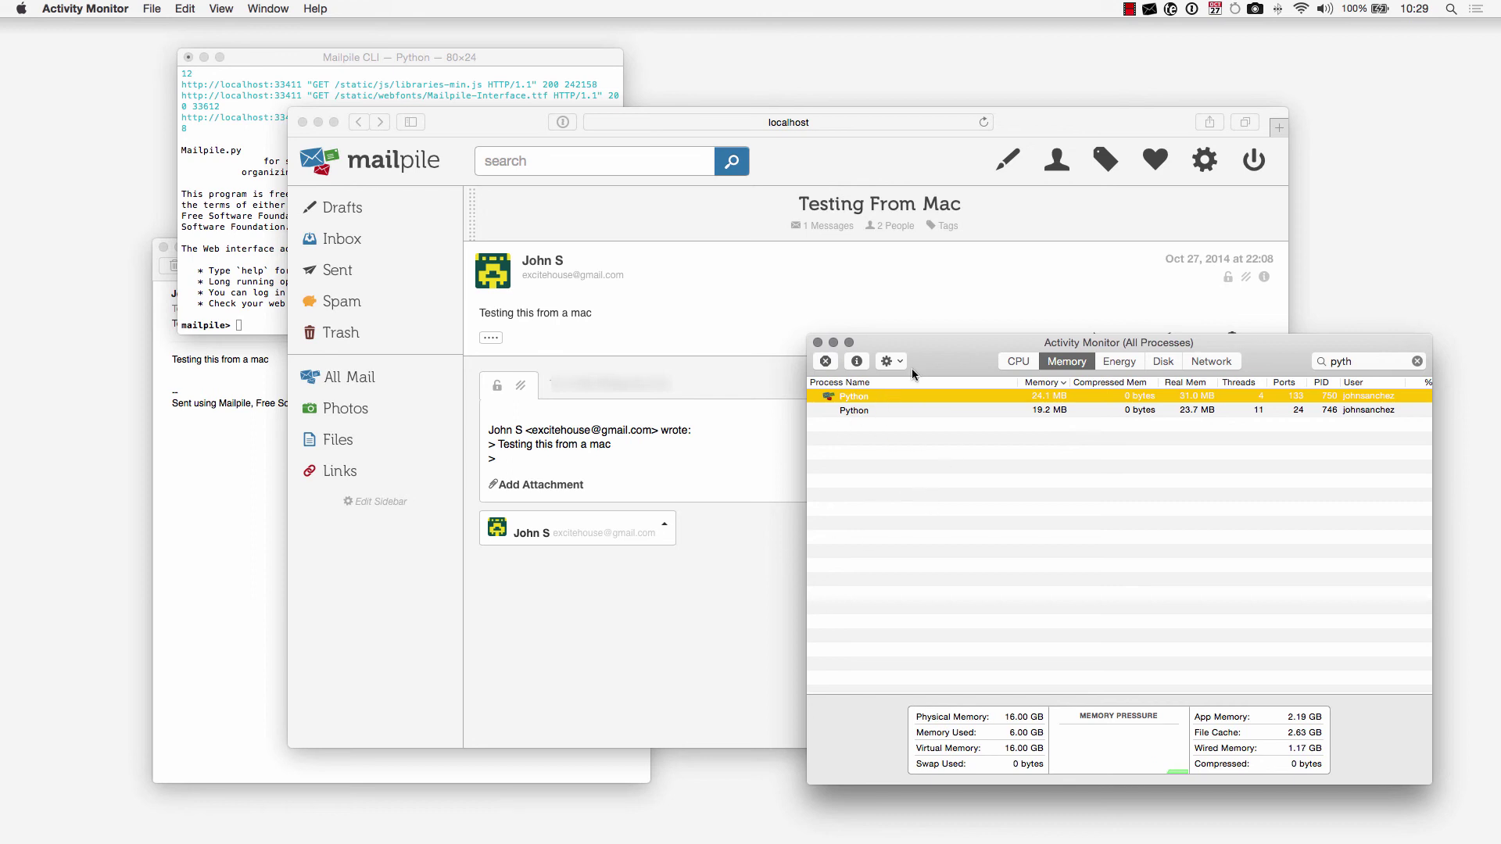
pyautogui.moveTo(915, 364); pyautogui.dragTo(927, 386)
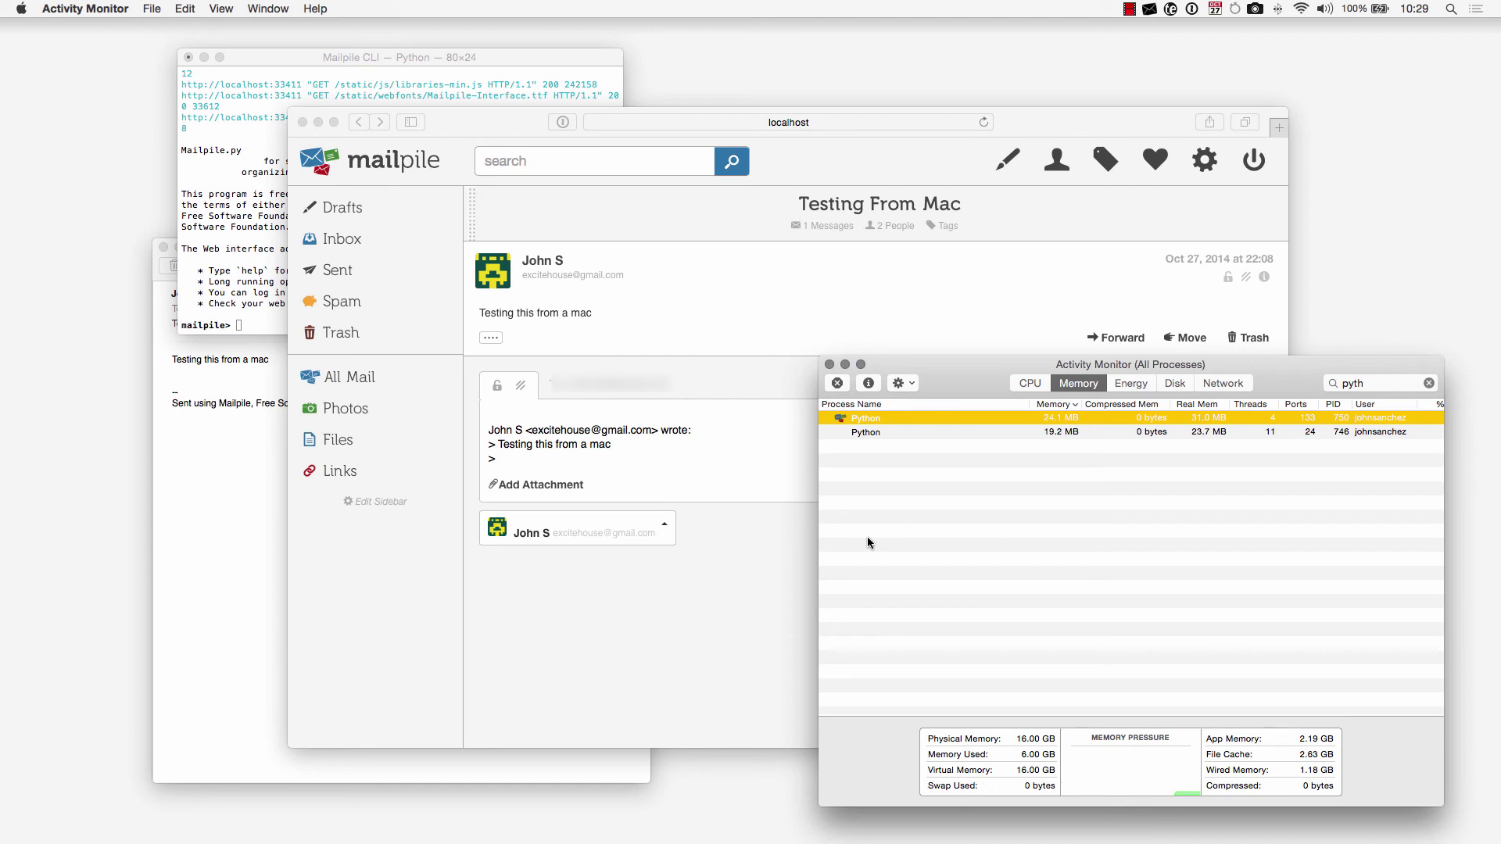
pyautogui.click(706, 602)
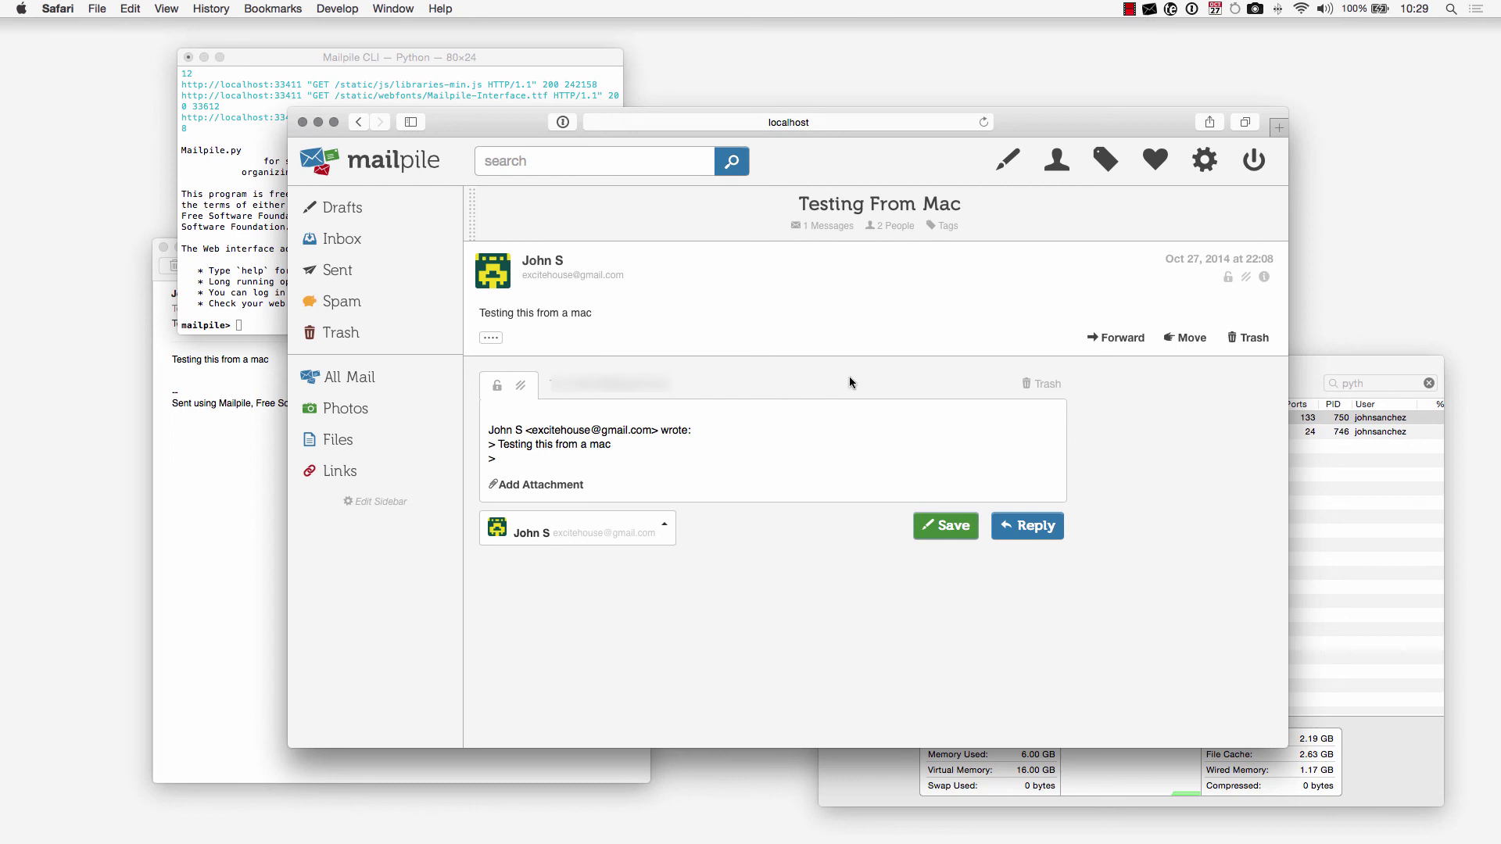
pyautogui.click(1150, 10)
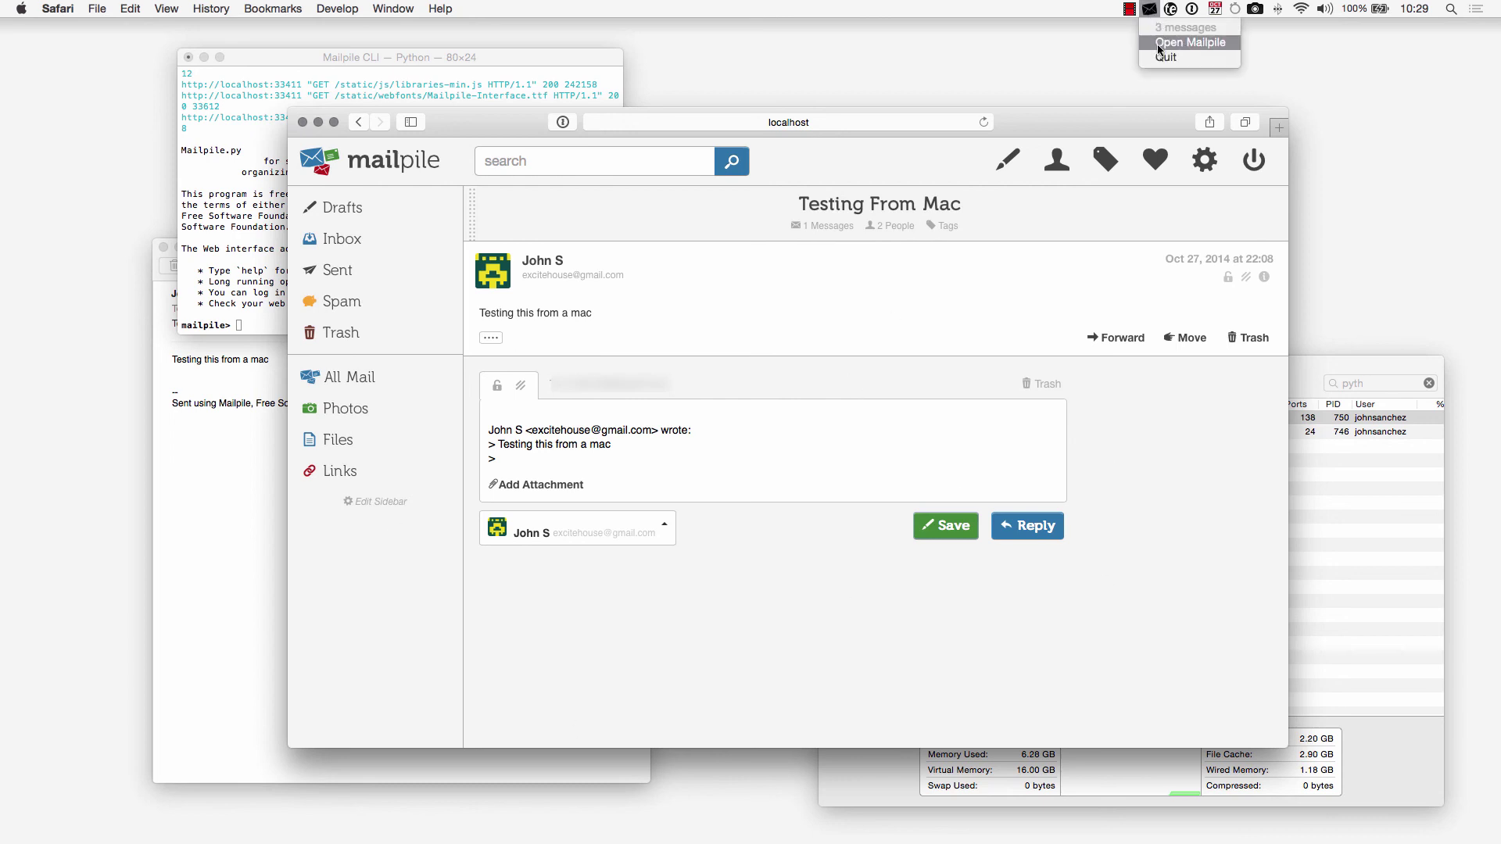
pyautogui.click(1231, 41)
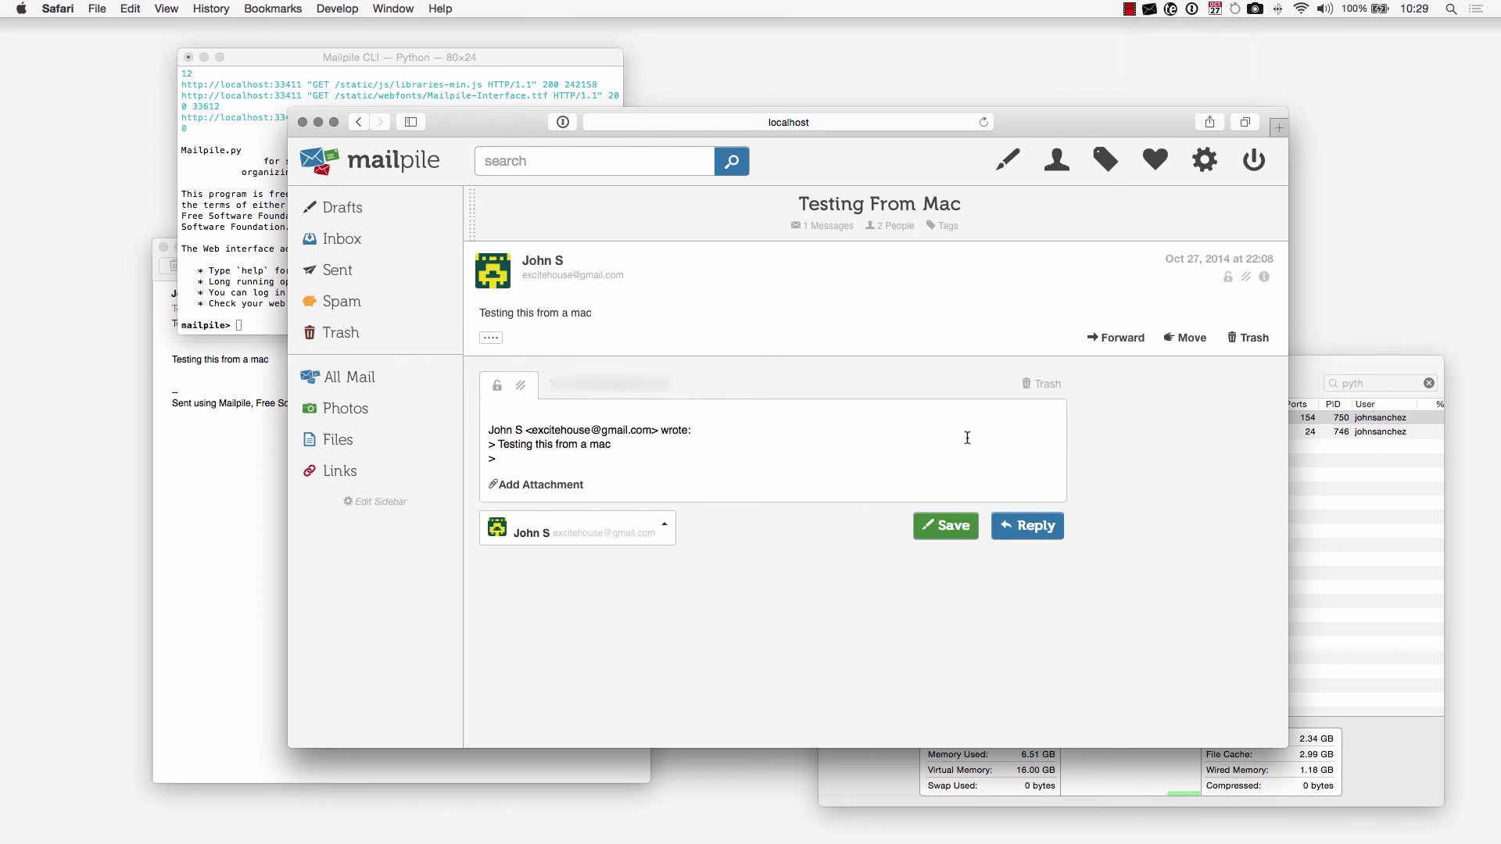